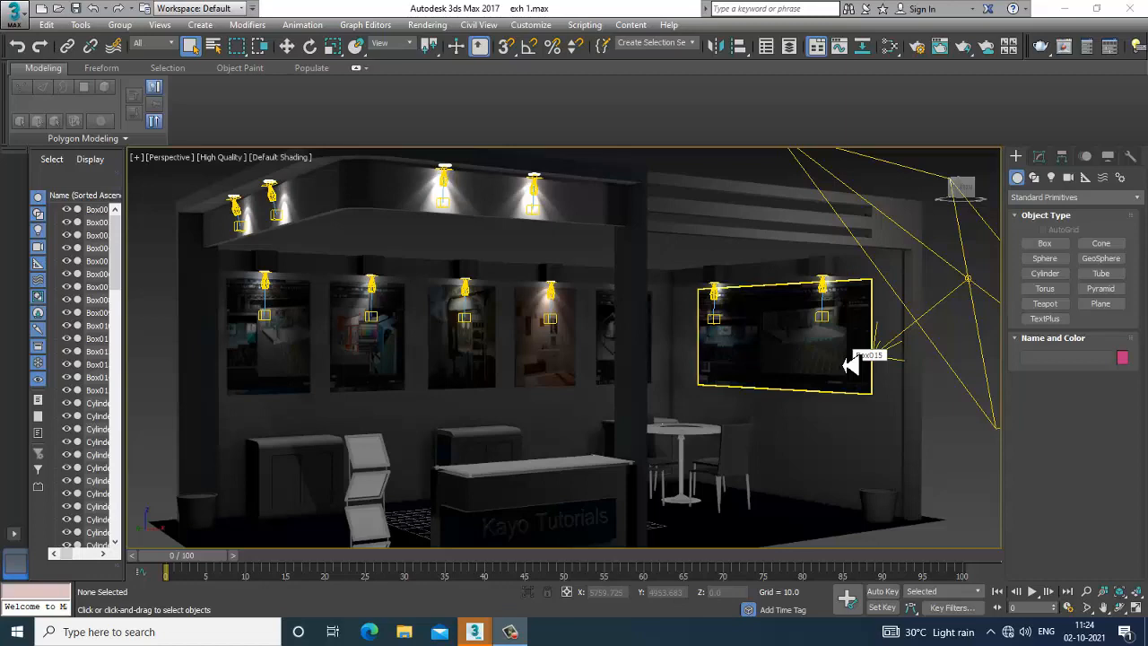
Inspect the exhibition stall and its spotlights from several angles and distances
{"action": "middle_click_drag", "start_coordinate": [485, 268], "coordinate": [697, 340], "text": "alt"}
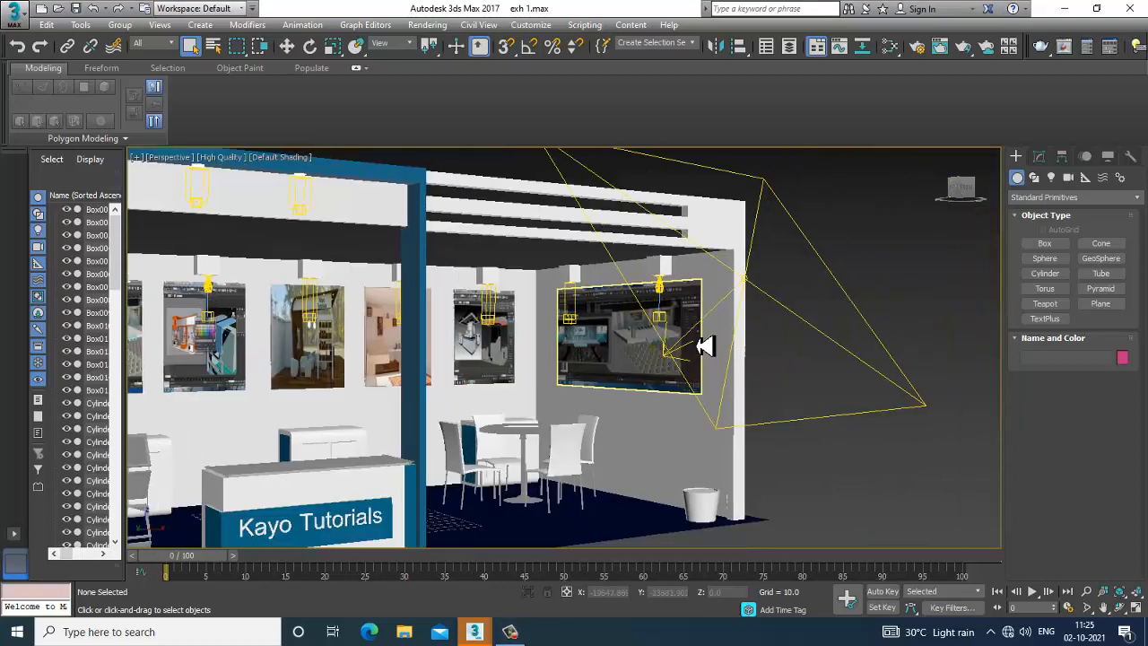
{"action": "scroll", "coordinate": [646, 308], "scroll_direction": "down", "scroll_amount": 5}
{"action": "scroll", "coordinate": [762, 352], "scroll_direction": "up", "scroll_amount": 5}
{"action": "middle_click_drag", "start_coordinate": [725, 376], "coordinate": [685, 364], "text": "alt"}
{"action": "scroll", "coordinate": [712, 359], "scroll_direction": "down", "scroll_amount": 4}
{"action": "scroll", "coordinate": [684, 365], "scroll_direction": "up", "scroll_amount": 2}
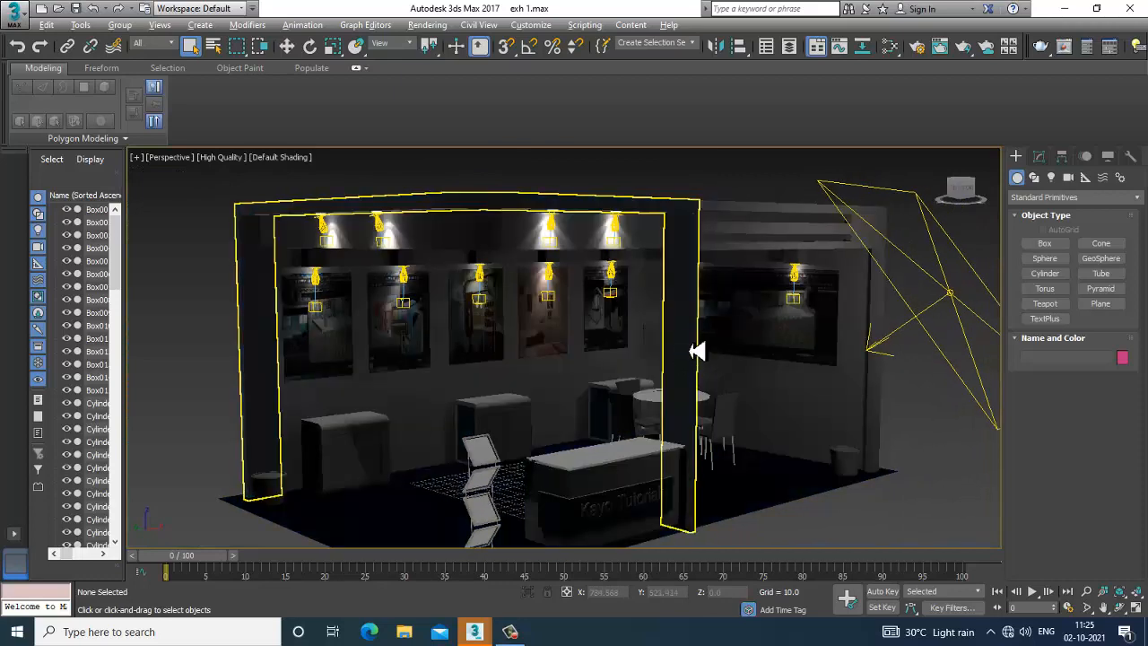
{"action": "middle_click_drag", "start_coordinate": [723, 344], "coordinate": [687, 331], "text": "alt"}
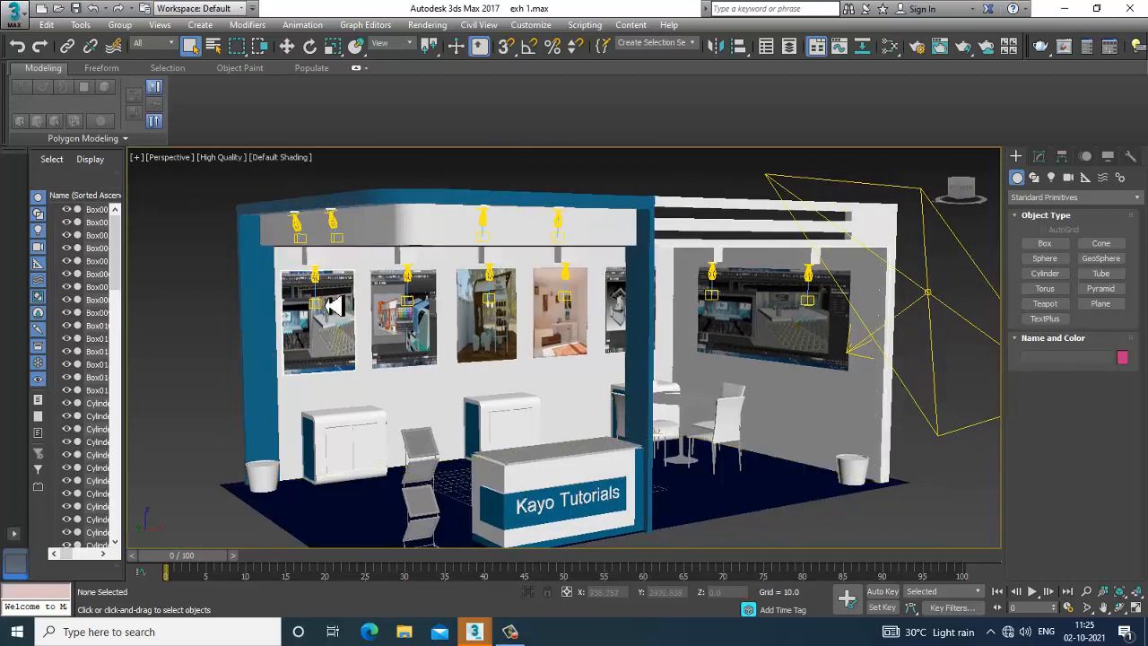
Lower the intensity value of the VRayIES spotlight above the leftmost poster to about 2766
{"action": "left_click", "coordinate": [322, 287]}
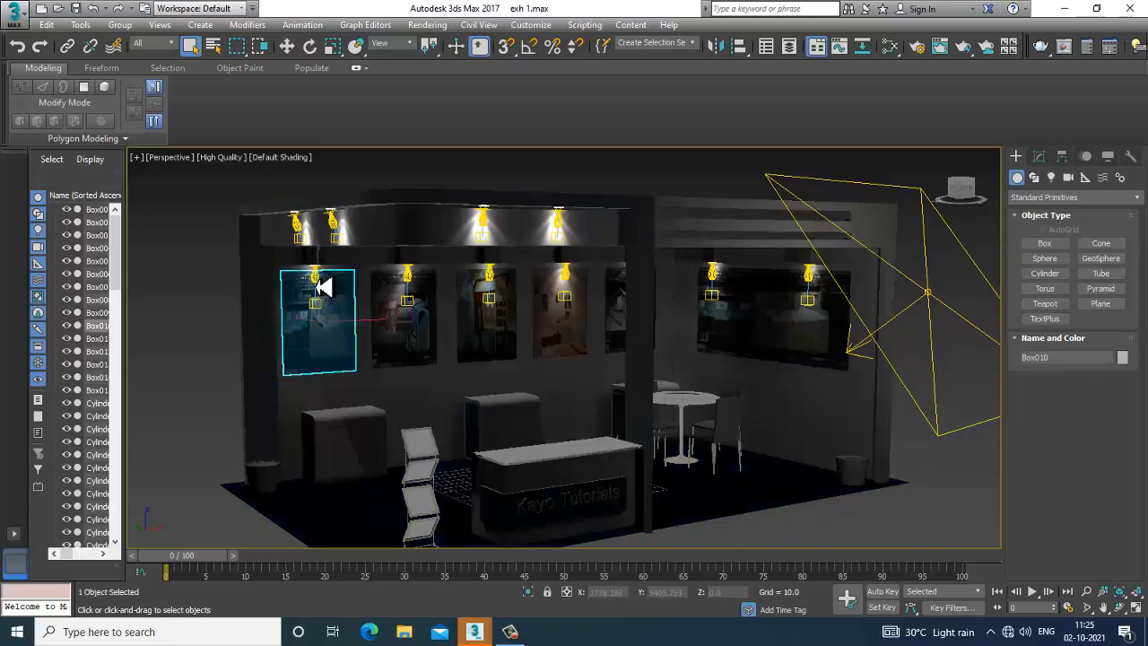
{"action": "key", "text": "w"}
{"action": "left_click", "coordinate": [322, 287]}
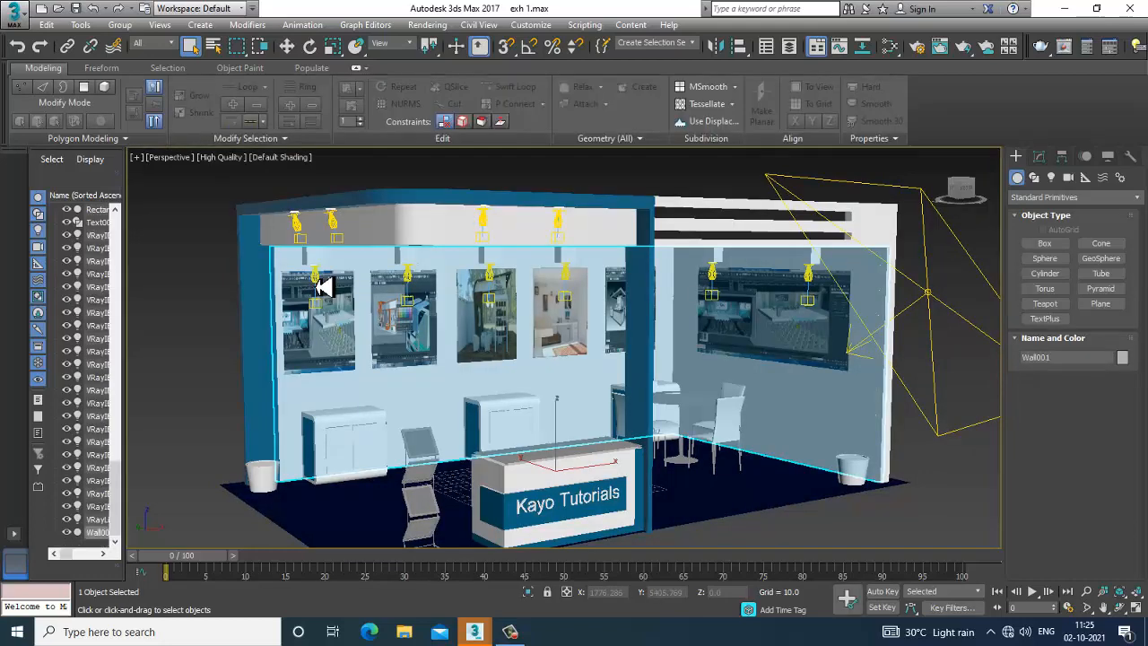
{"action": "left_click", "coordinate": [1040, 157]}
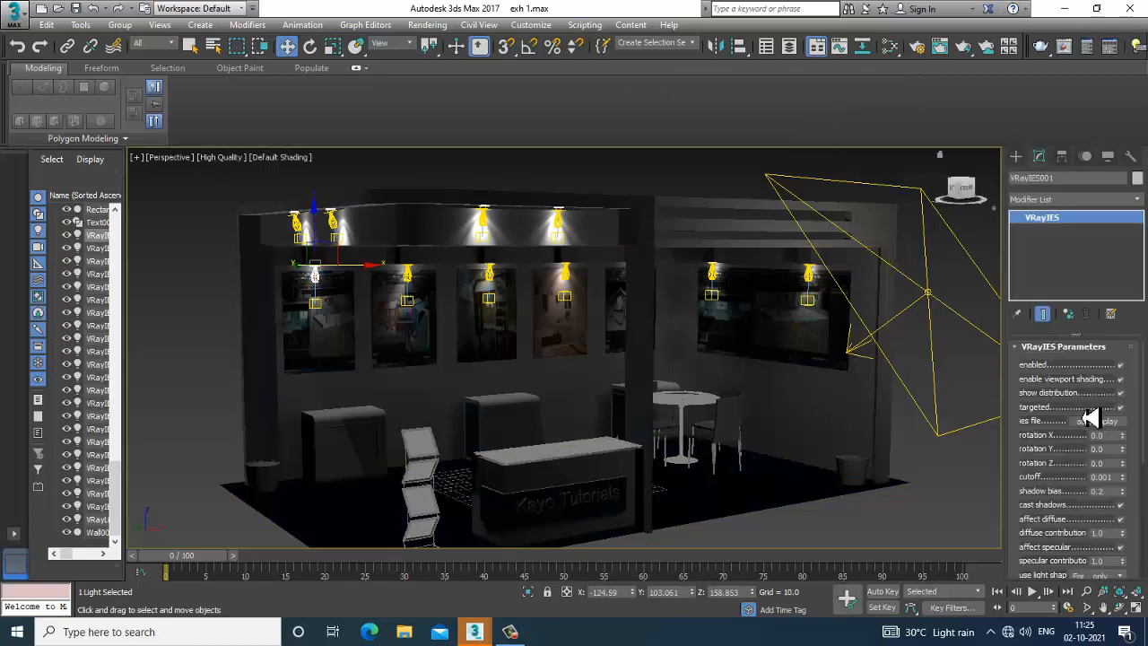
{"action": "left_click_drag", "start_coordinate": [1087, 392], "coordinate": [1077, 338]}
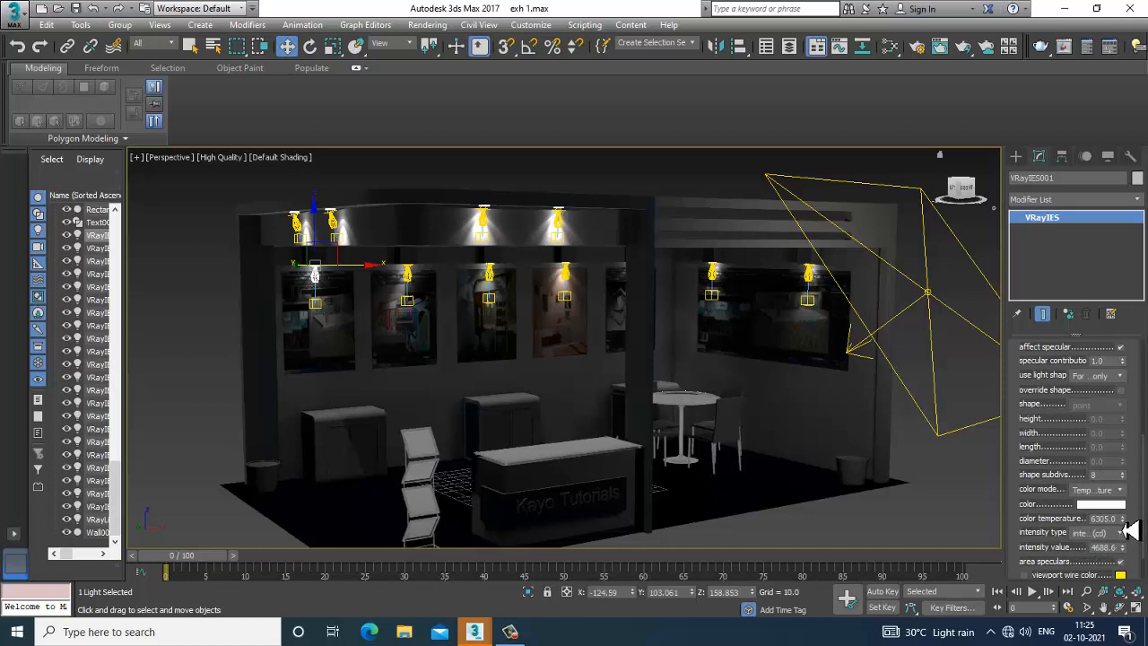
{"action": "left_click_drag", "start_coordinate": [1127, 558], "coordinate": [1129, 575]}
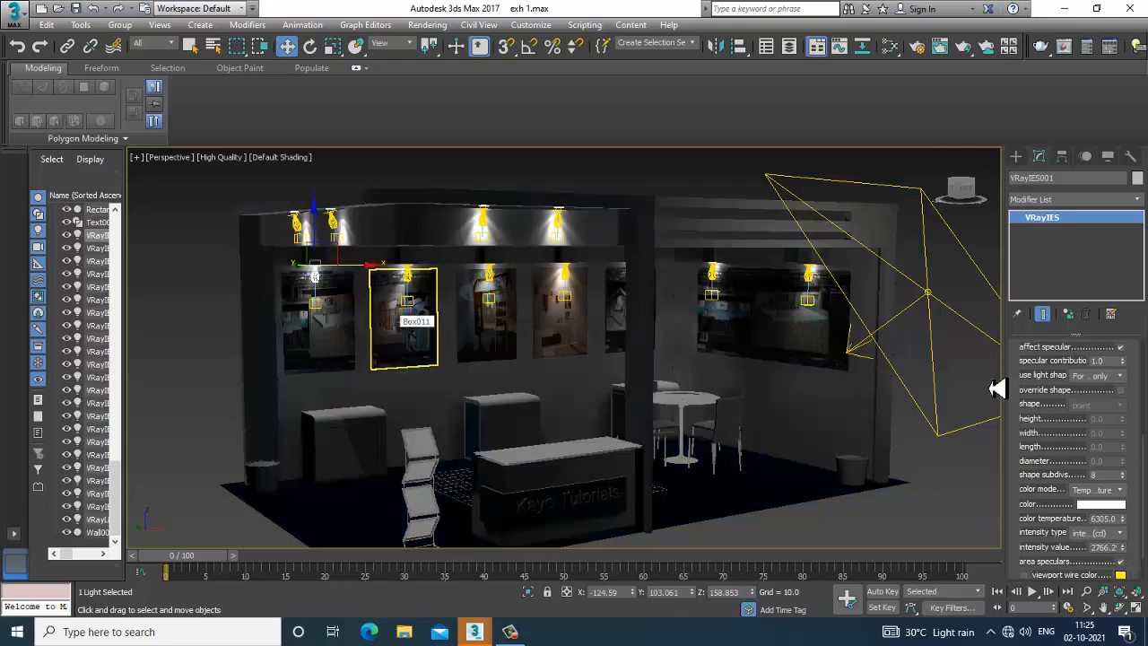
Clone the VRayLight plane beside the stall's slatted end as one Copy near the display rack at the front corner
{"action": "left_click", "coordinate": [866, 325]}
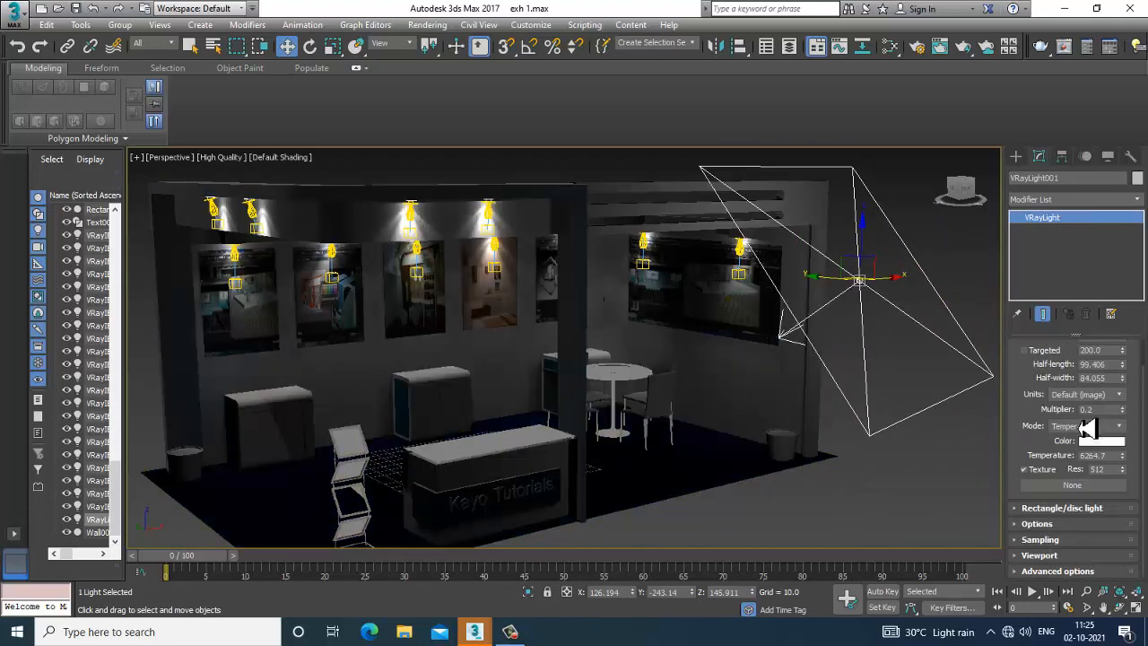
{"action": "middle_click_drag", "start_coordinate": [736, 279], "coordinate": [838, 336], "text": "alt"}
{"action": "scroll", "coordinate": [823, 338], "scroll_direction": "down", "scroll_amount": 3}
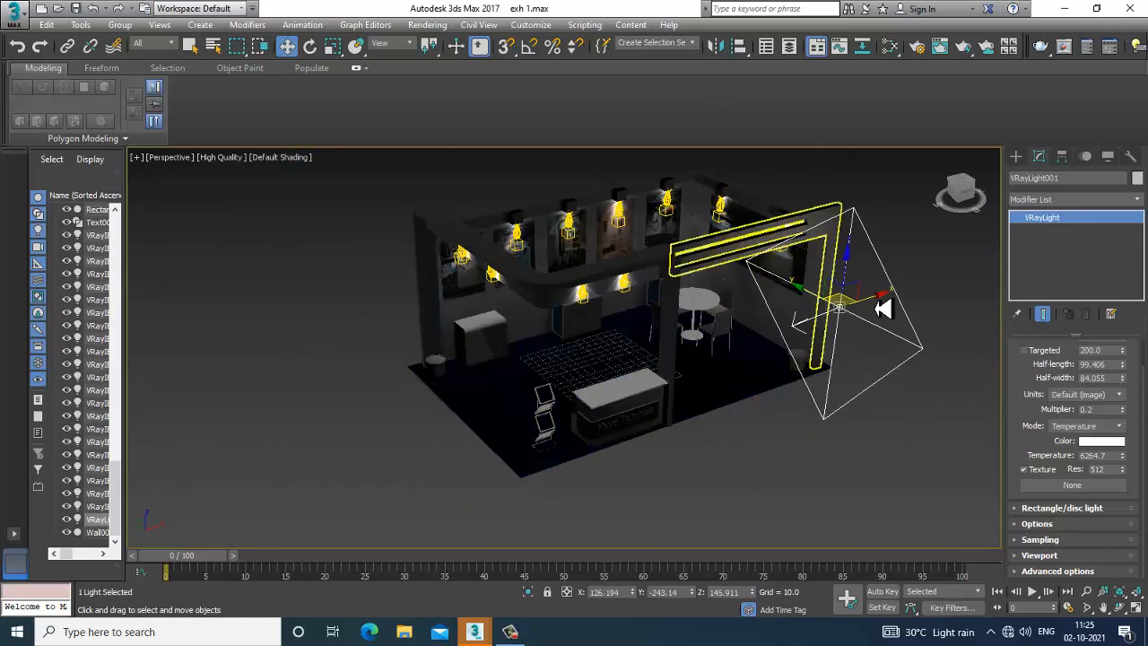
{"action": "mouse_move", "coordinate": [871, 307]}
{"action": "left_mouse_down", "text": "shift"}
{"action": "mouse_move", "coordinate": [584, 339]}
{"action": "mouse_move", "coordinate": [598, 345]}
{"action": "left_mouse_up", "text": "shift"}
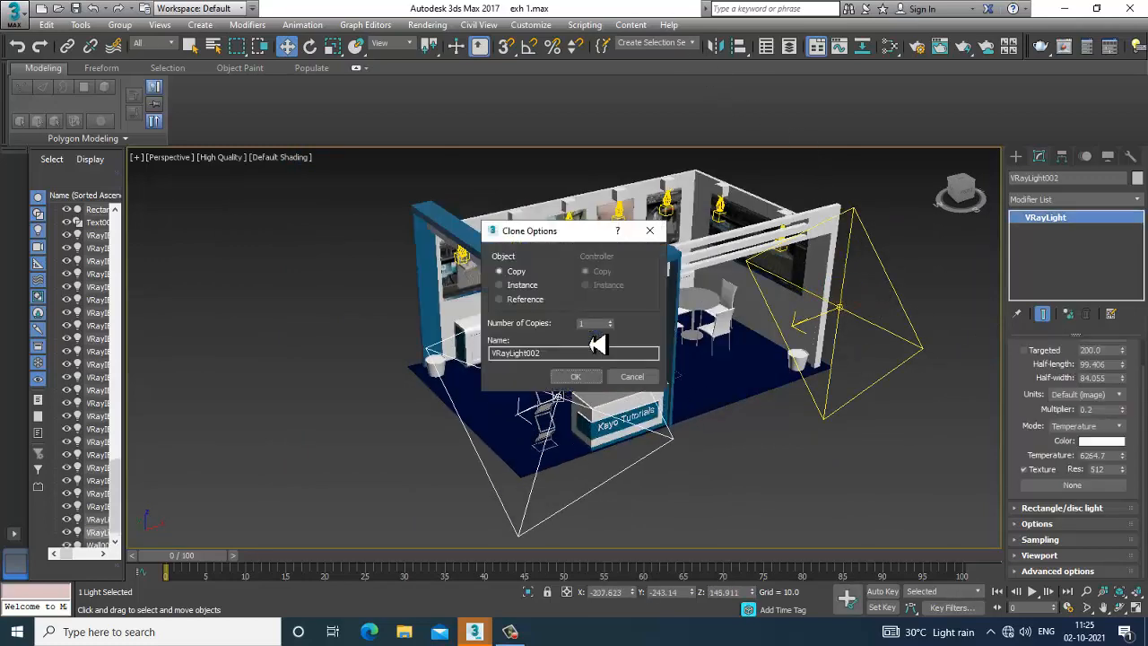
{"action": "left_click", "coordinate": [576, 376]}
Rotate the copied plane light to face the stall interior and move it across the stall's front
{"action": "key", "text": "e"}
{"action": "left_click_drag", "start_coordinate": [545, 425], "coordinate": [479, 439]}
{"action": "middle_click_drag", "start_coordinate": [575, 418], "coordinate": [593, 399], "text": "alt"}
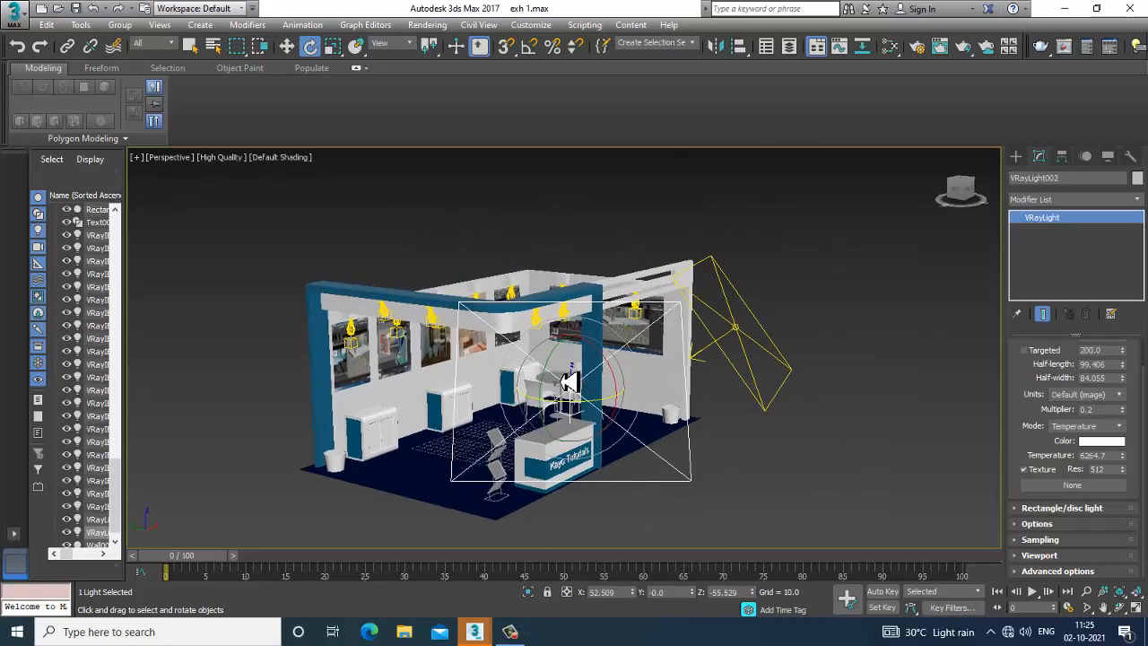
{"action": "left_click_drag", "start_coordinate": [558, 375], "coordinate": [618, 381]}
{"action": "key", "text": "w"}
{"action": "left_click_drag", "start_coordinate": [552, 393], "coordinate": [466, 380]}
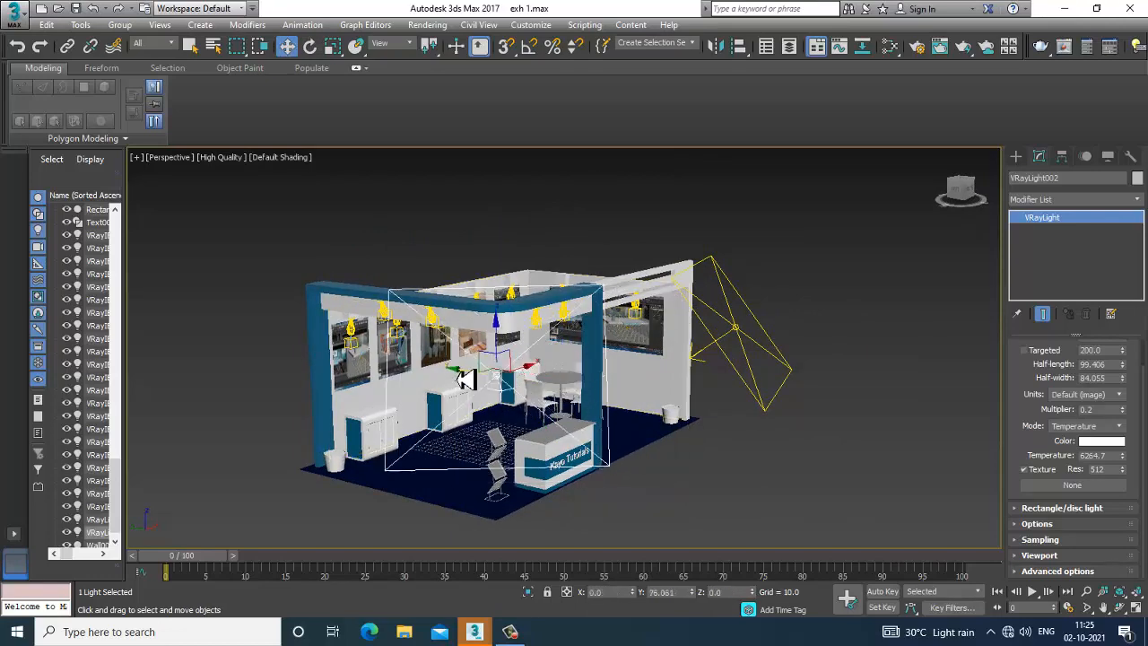
Switch the reference coordinate system to Local and tilt the copied light about 11.5° around its X axis
{"action": "middle_click_drag", "start_coordinate": [466, 380], "coordinate": [437, 359], "text": "alt"}
{"action": "key", "text": "e"}
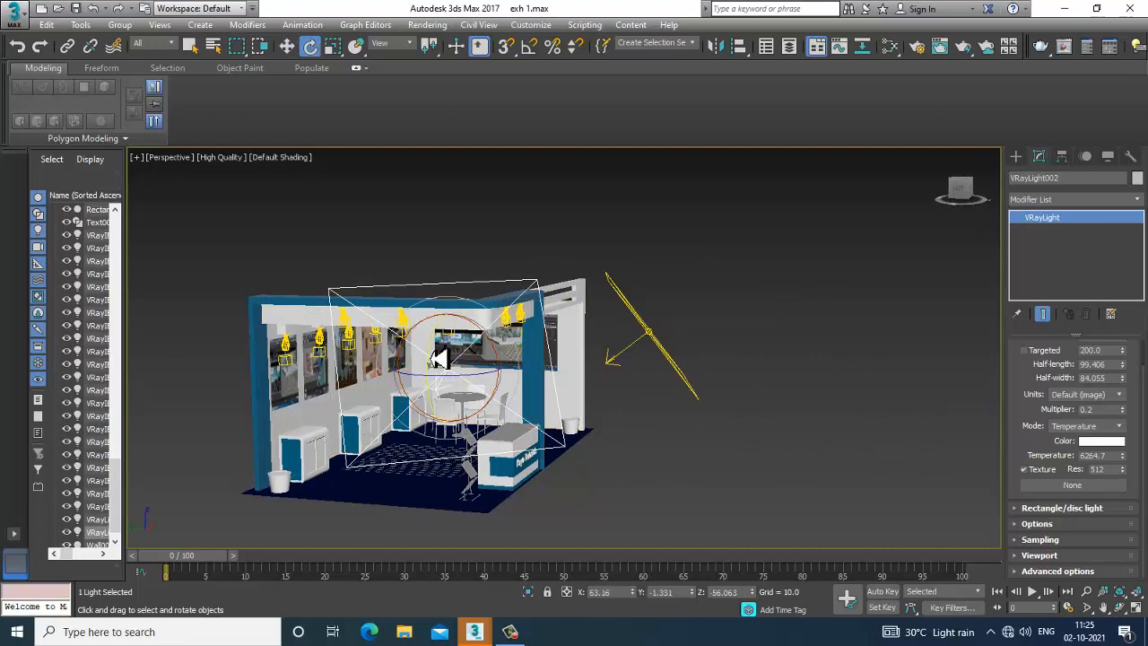
{"action": "left_click", "coordinate": [388, 43]}
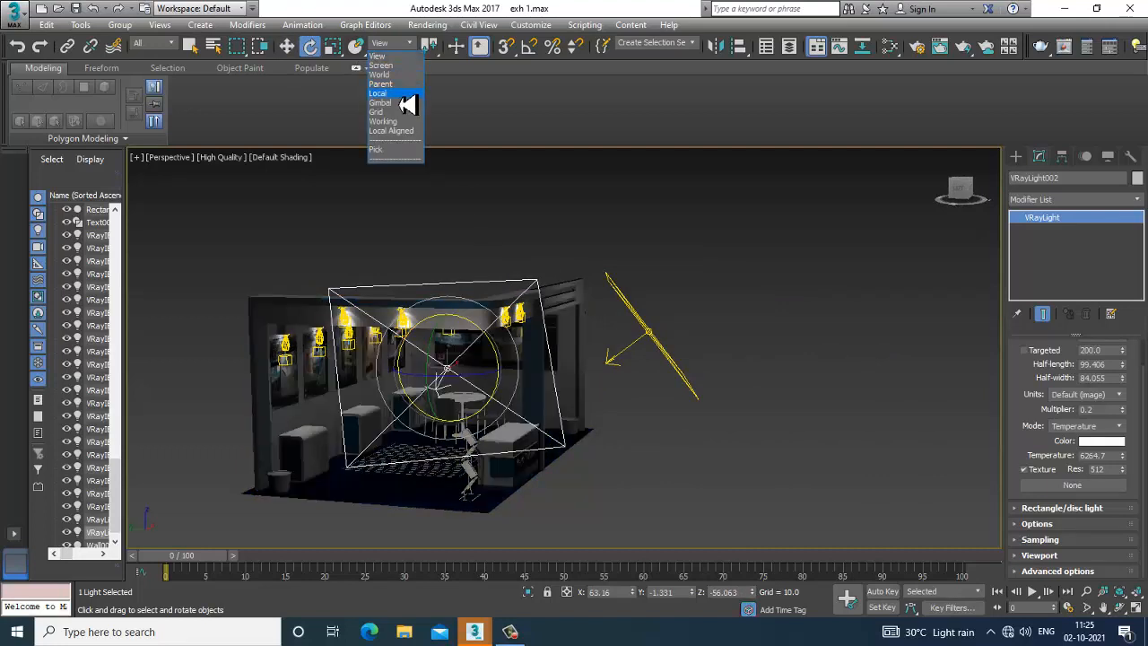
{"action": "left_click", "coordinate": [402, 95]}
{"action": "left_click_drag", "start_coordinate": [461, 385], "coordinate": [471, 395]}
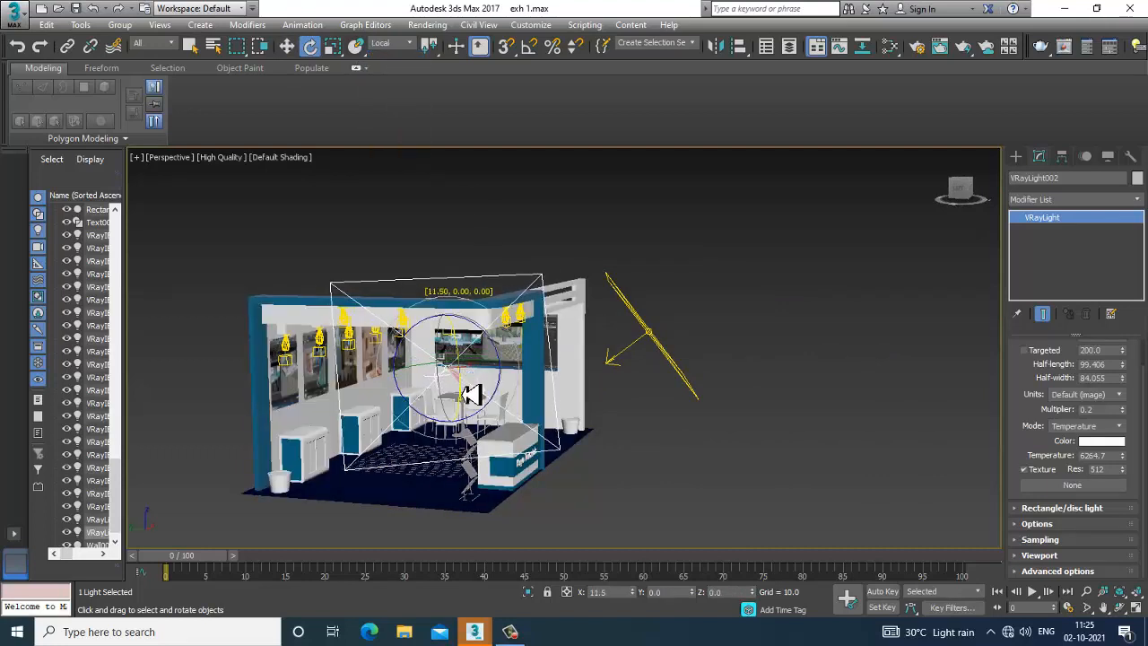
{"action": "middle_click_drag", "start_coordinate": [616, 359], "coordinate": [663, 363], "text": "alt"}
{"action": "key", "text": "w"}
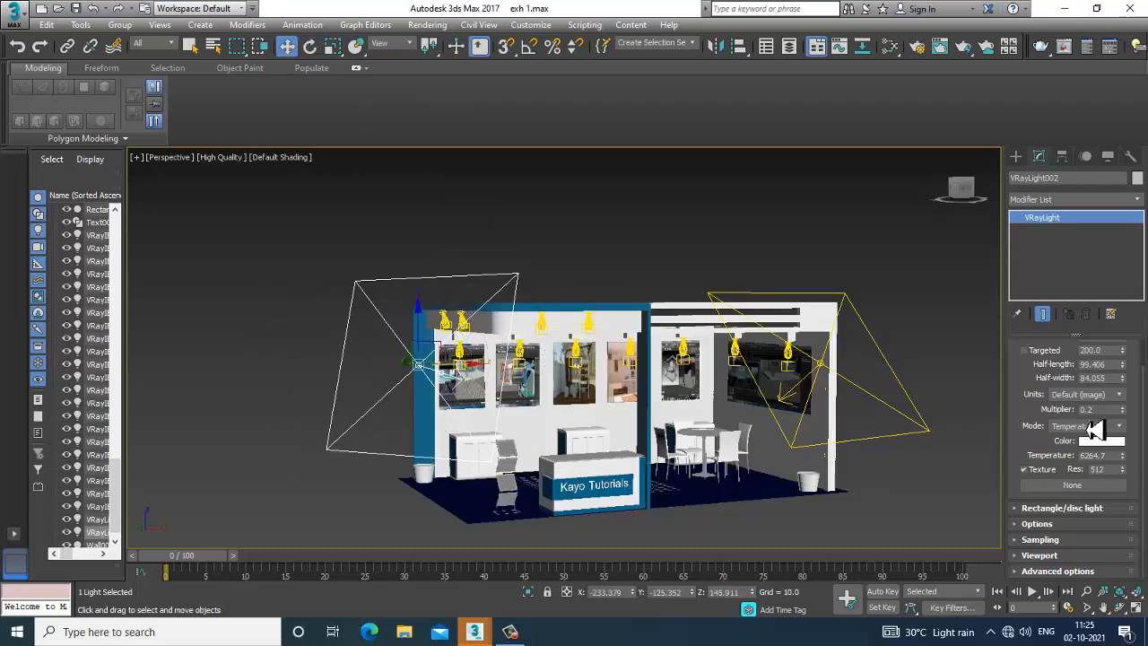
Review the copied plane light's options, set its multiplier to 0.08 and deselect it
{"action": "left_click", "coordinate": [1037, 528]}
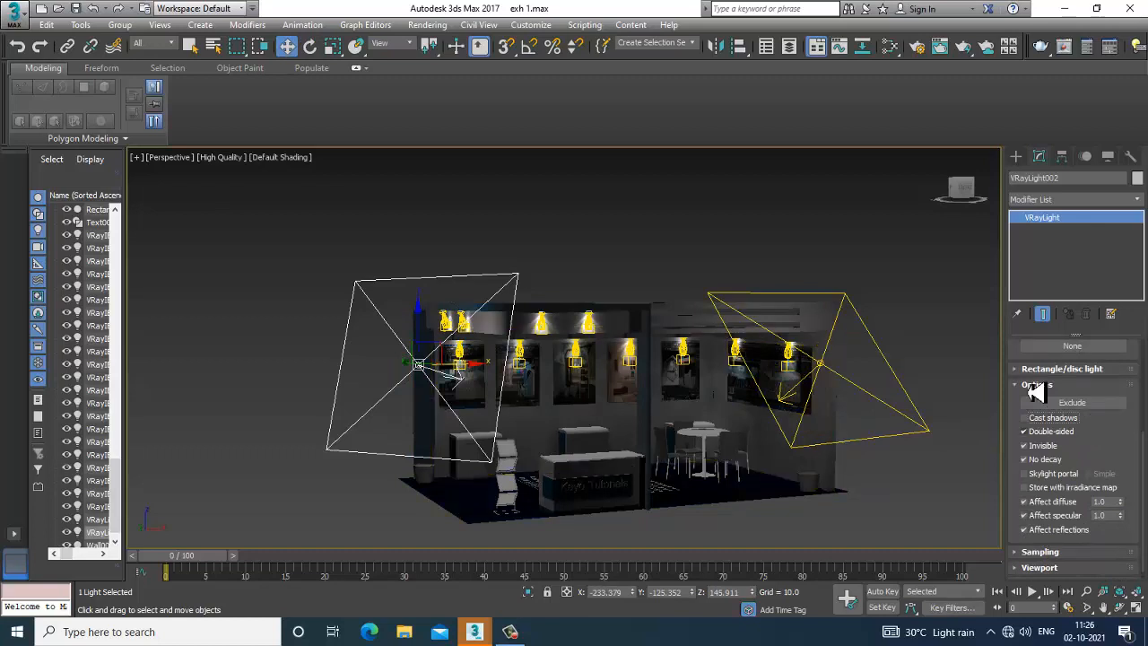
{"action": "left_click_drag", "start_coordinate": [1018, 359], "coordinate": [1034, 556]}
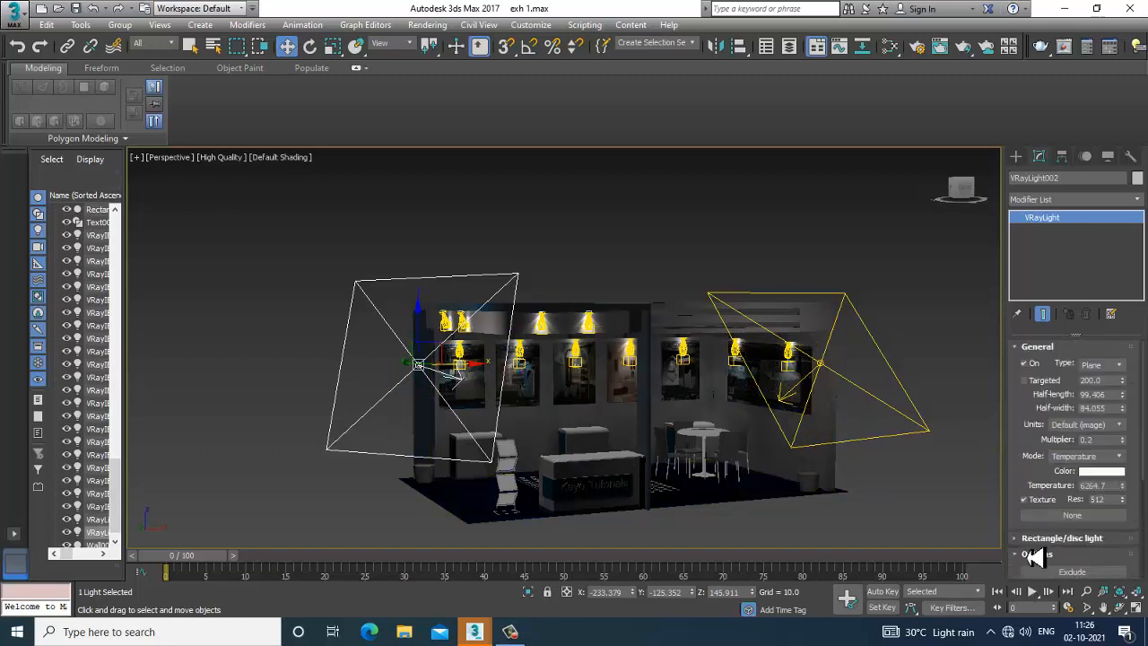
{"action": "double_click", "coordinate": [1096, 440]}
{"action": "type", "text": "6"}
{"action": "key", "text": "Return"}
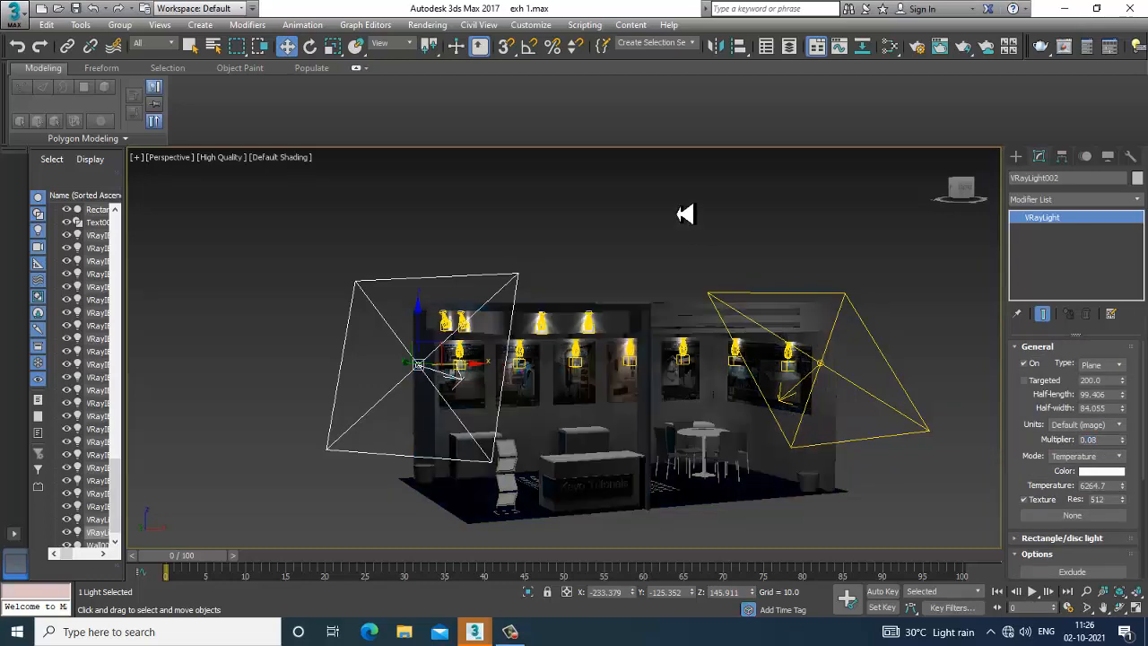
{"action": "left_click", "coordinate": [687, 215]}
Minimize the modeling ribbon to enlarge the viewport and frame the whole stall in perspective
{"action": "scroll", "coordinate": [644, 395], "scroll_direction": "up", "scroll_amount": 4}
{"action": "mouse_move", "coordinate": [646, 394]}
{"action": "middle_mouse_down", "text": "alt"}
{"action": "mouse_move", "coordinate": [672, 403]}
{"action": "mouse_move", "coordinate": [651, 415]}
{"action": "middle_mouse_up", "text": "alt"}
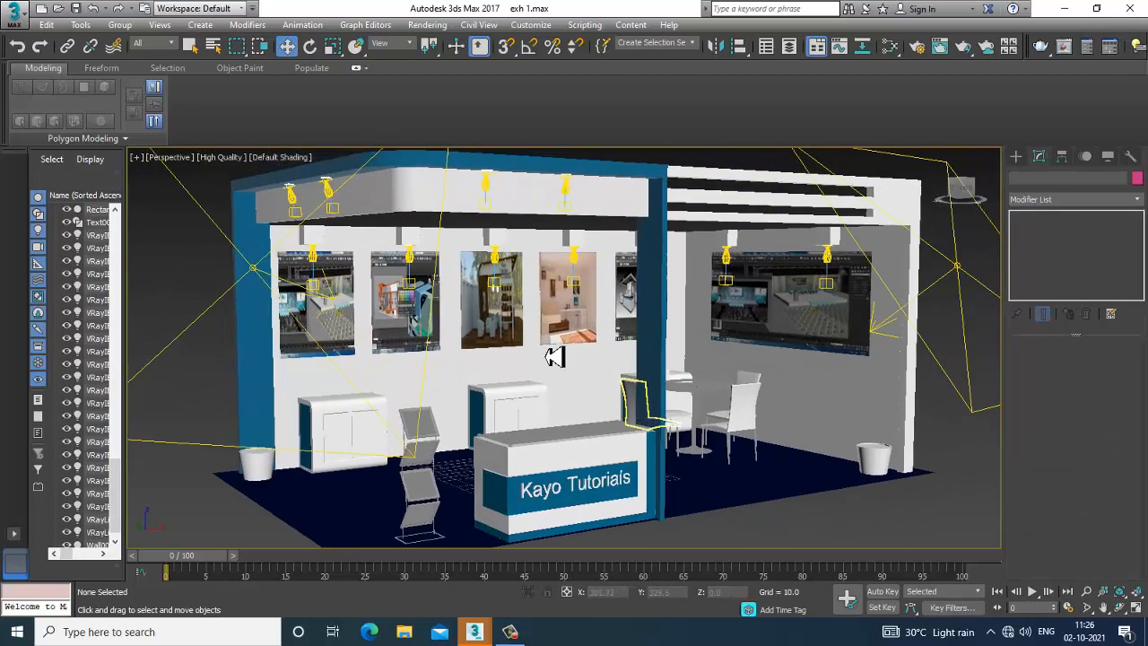
{"action": "double_click", "coordinate": [41, 68]}
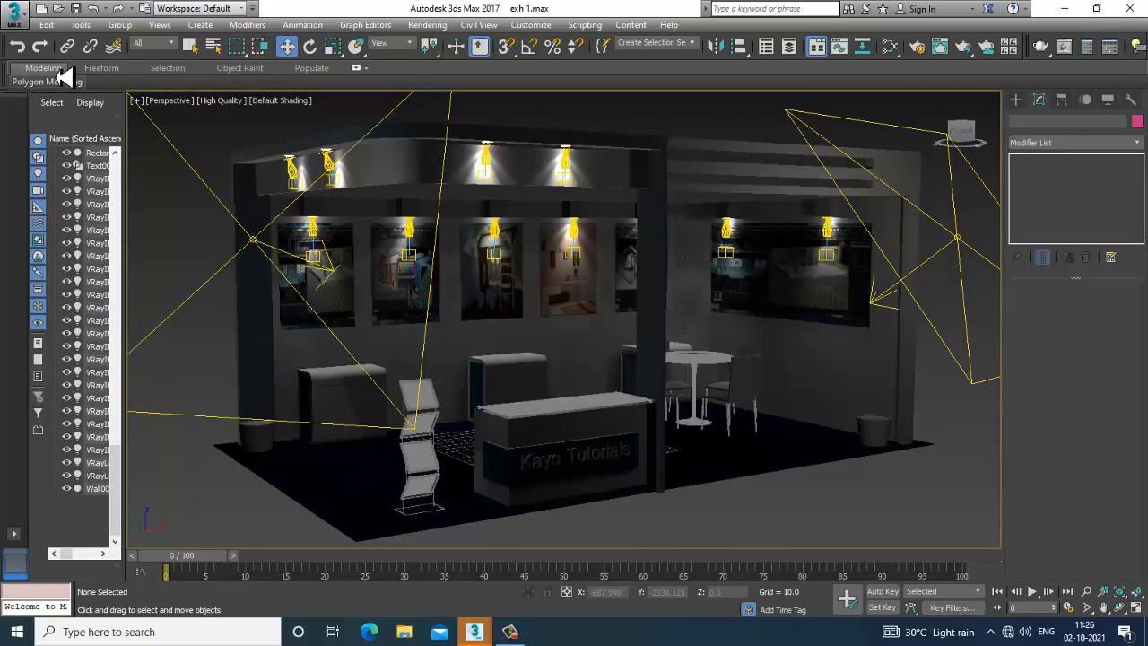
{"action": "scroll", "coordinate": [594, 290], "scroll_direction": "up", "scroll_amount": 5}
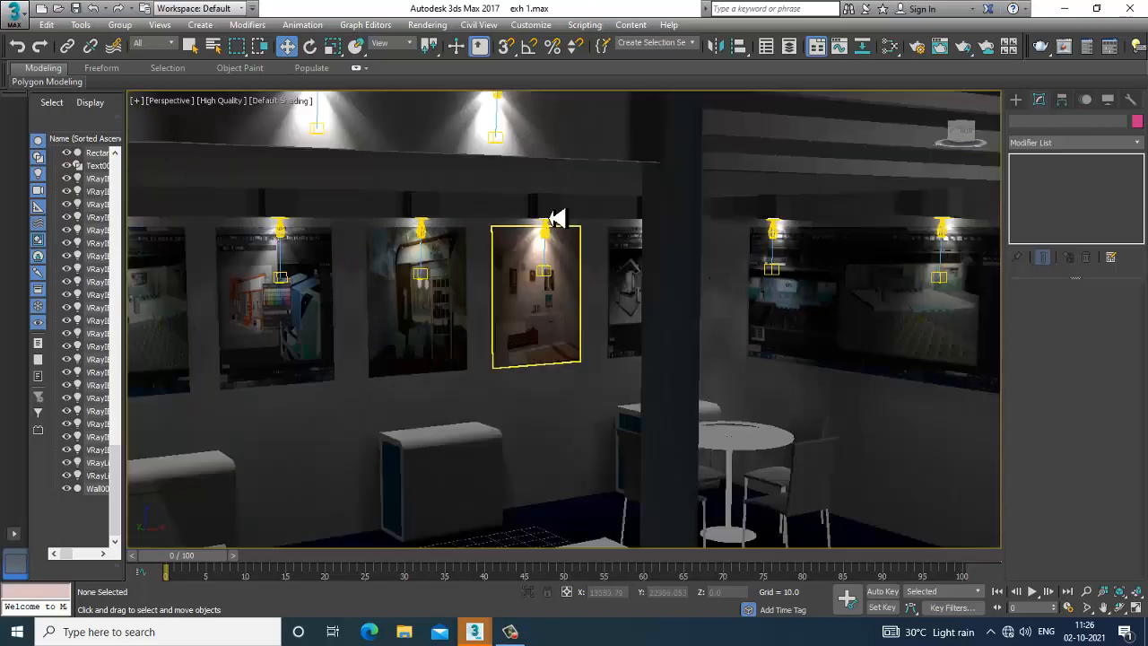
{"action": "scroll", "coordinate": [553, 206], "scroll_direction": "down", "scroll_amount": 5}
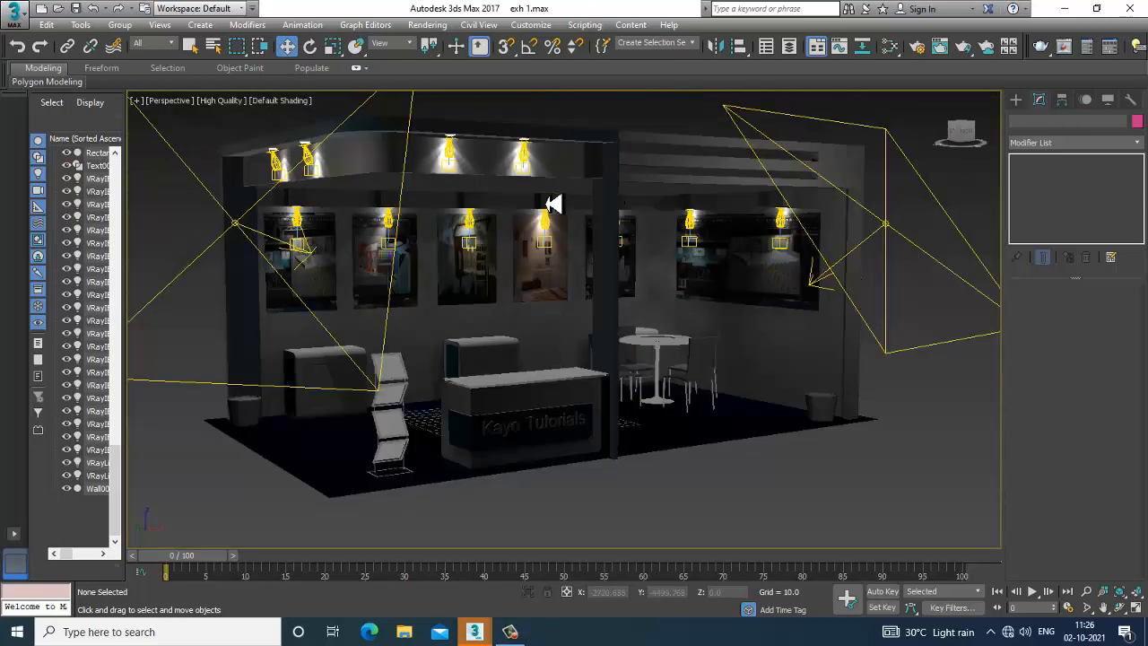
Run a test render of the perspective view and close the V-Ray frame buffer
{"action": "left_click", "coordinate": [428, 24]}
{"action": "left_click", "coordinate": [440, 41]}
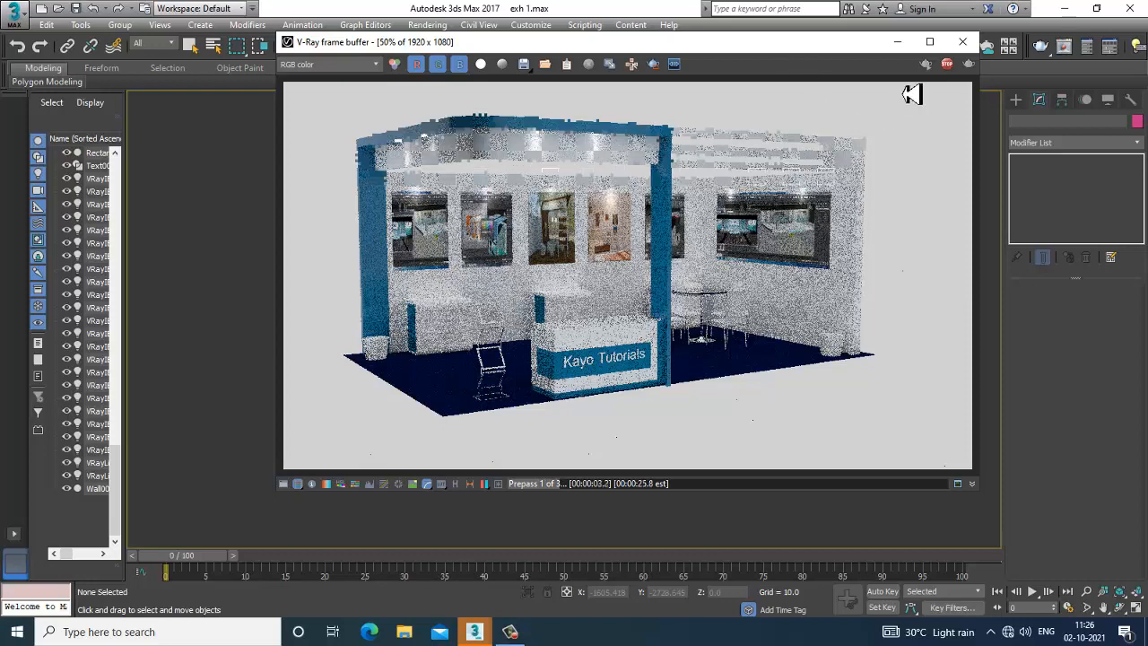
{"action": "left_click", "coordinate": [962, 42]}
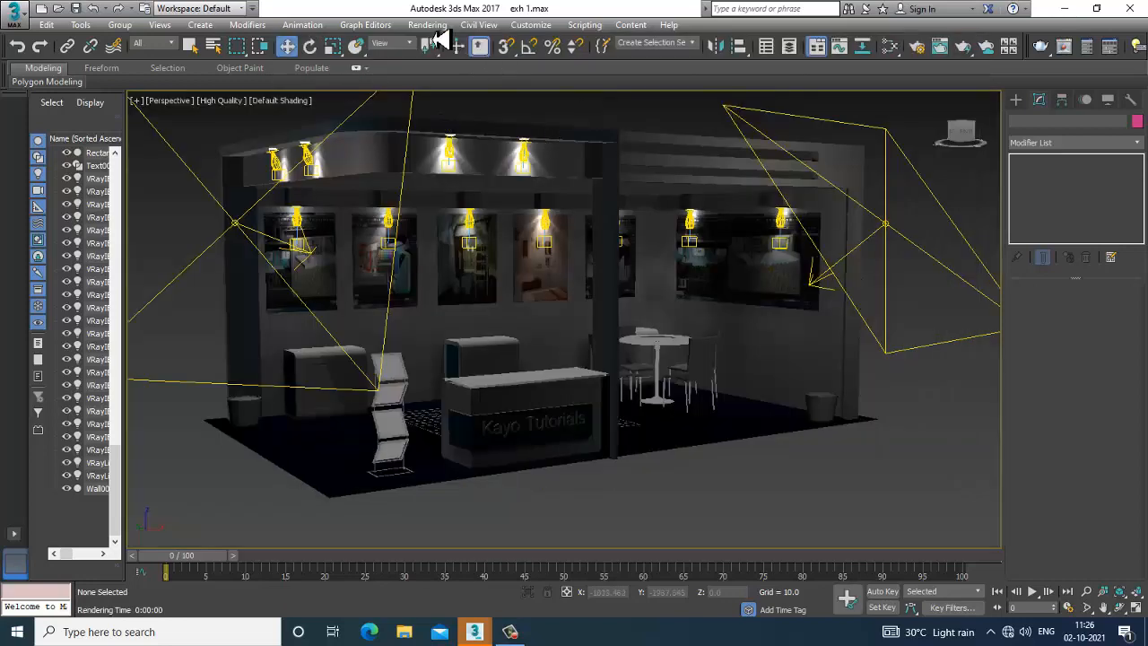
View the exhibition-stall JPG reference from the Desktop and place its window beside the modelled stall
{"action": "left_click", "coordinate": [434, 27]}
{"action": "left_click", "coordinate": [487, 372]}
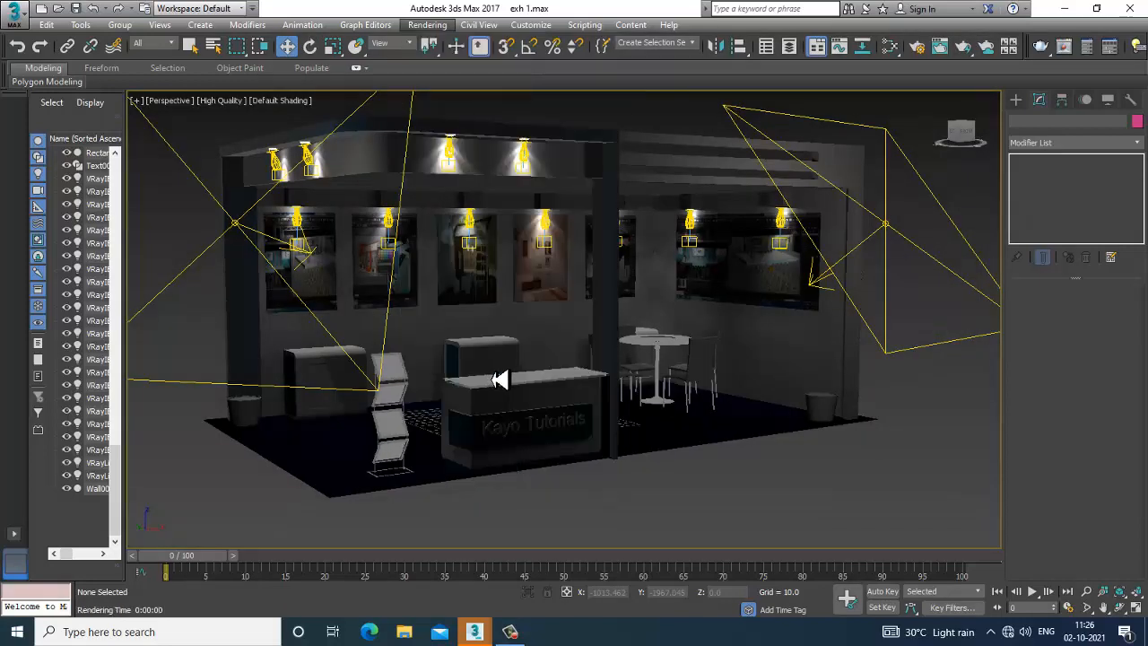
{"action": "left_click", "coordinate": [50, 139]}
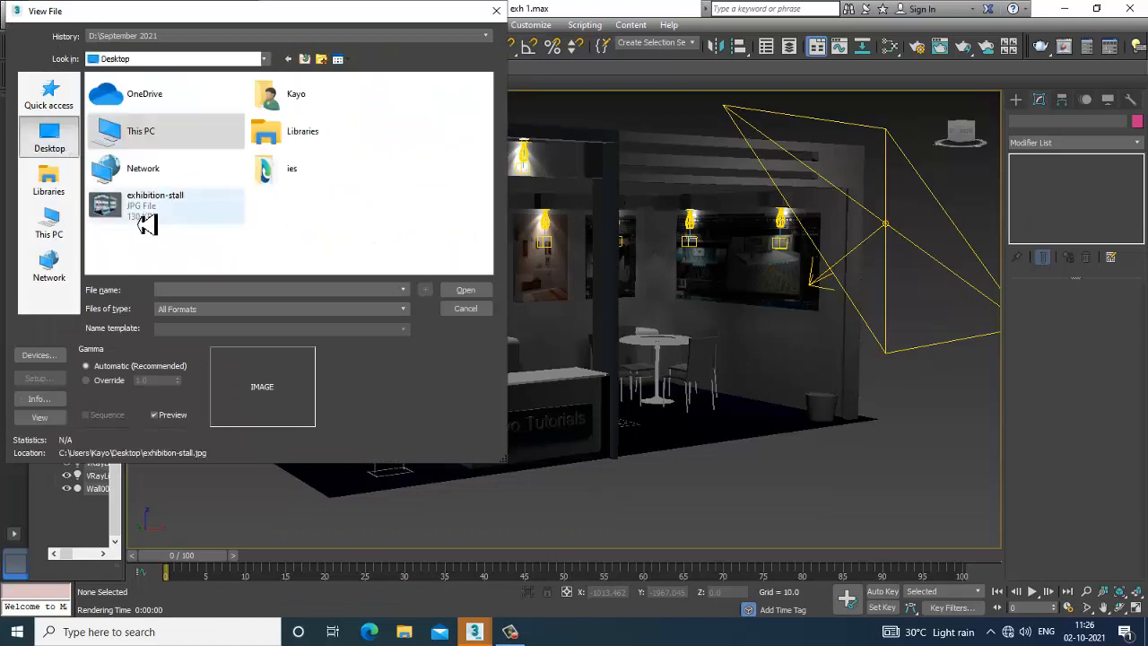
{"action": "double_click", "coordinate": [146, 220]}
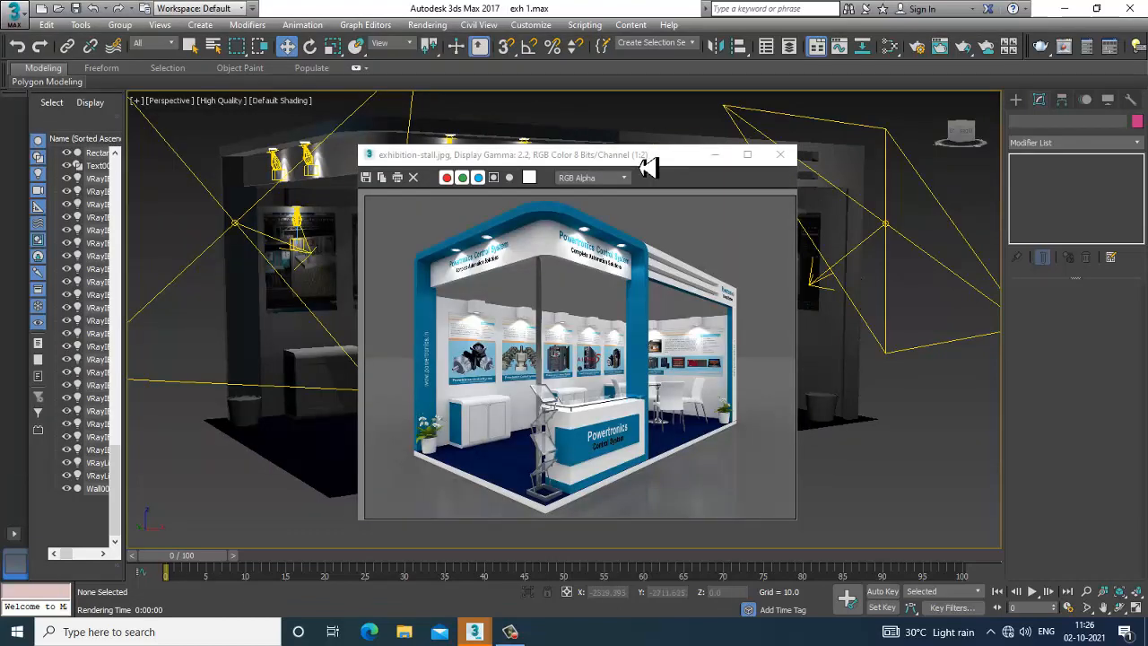
{"action": "left_click_drag", "start_coordinate": [647, 167], "coordinate": [257, 167]}
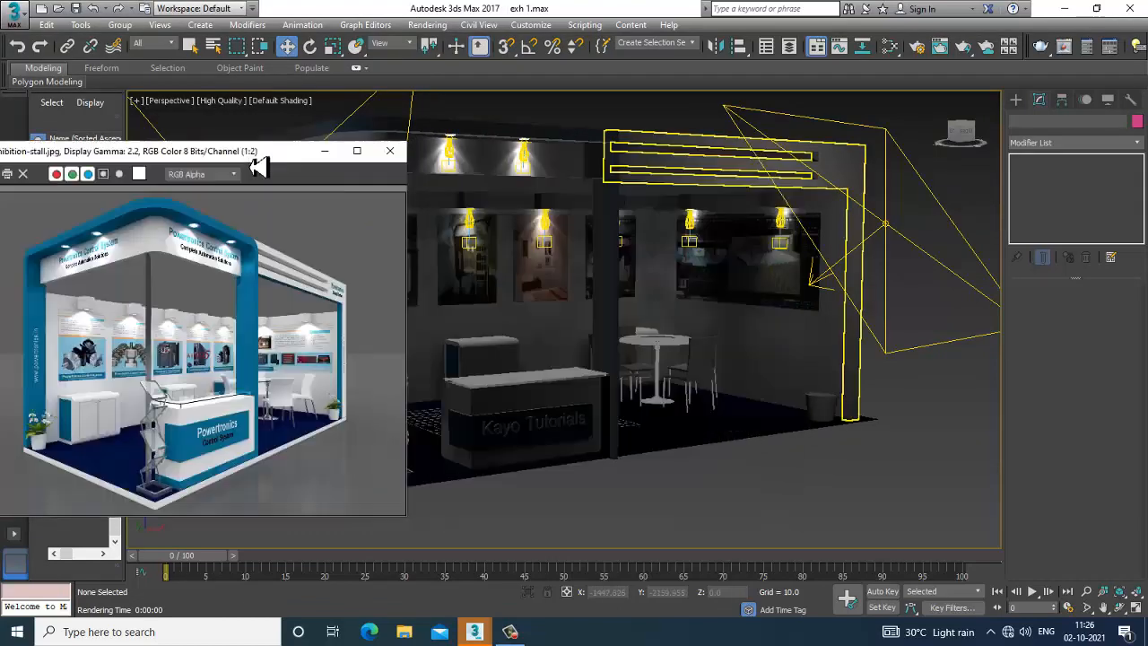
Compare the stall model with the reference image and minimize the image window
{"action": "middle_click_drag", "start_coordinate": [761, 352], "coordinate": [787, 360]}
{"action": "mouse_move", "coordinate": [709, 336]}
{"action": "middle_mouse_down"}
{"action": "mouse_move", "coordinate": [760, 354]}
{"action": "mouse_move", "coordinate": [744, 340]}
{"action": "mouse_move", "coordinate": [718, 346]}
{"action": "middle_mouse_up"}
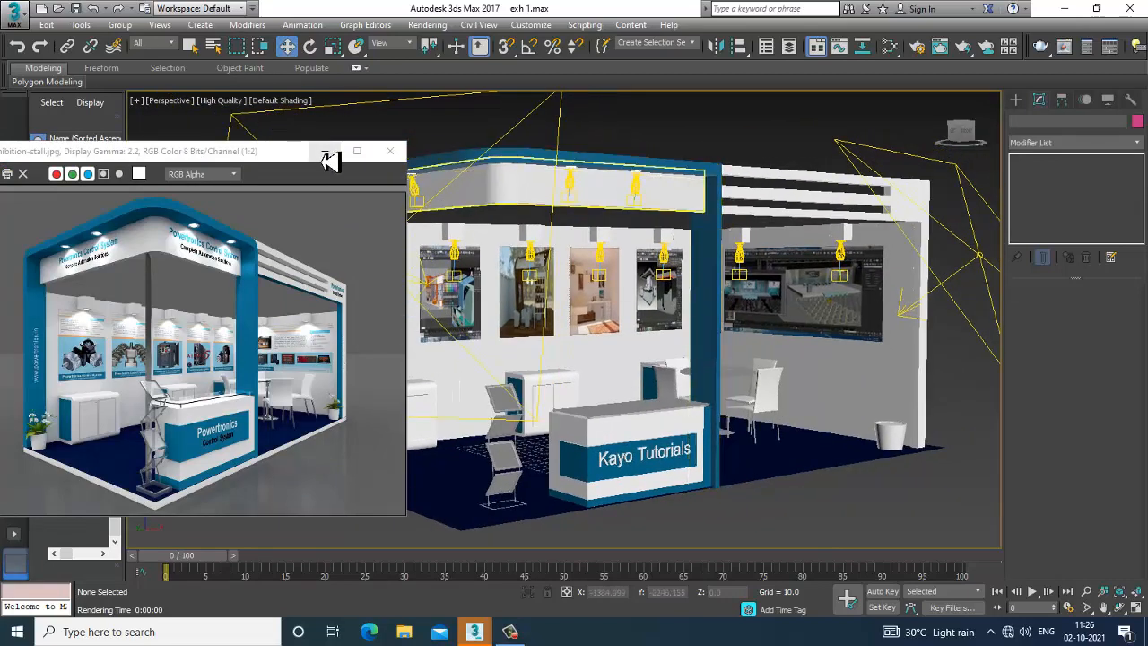
{"action": "left_click", "coordinate": [326, 154]}
Check the output size presets in Render Setup without changing HDTV (video), and minimize the dialog
{"action": "left_click", "coordinate": [437, 25]}
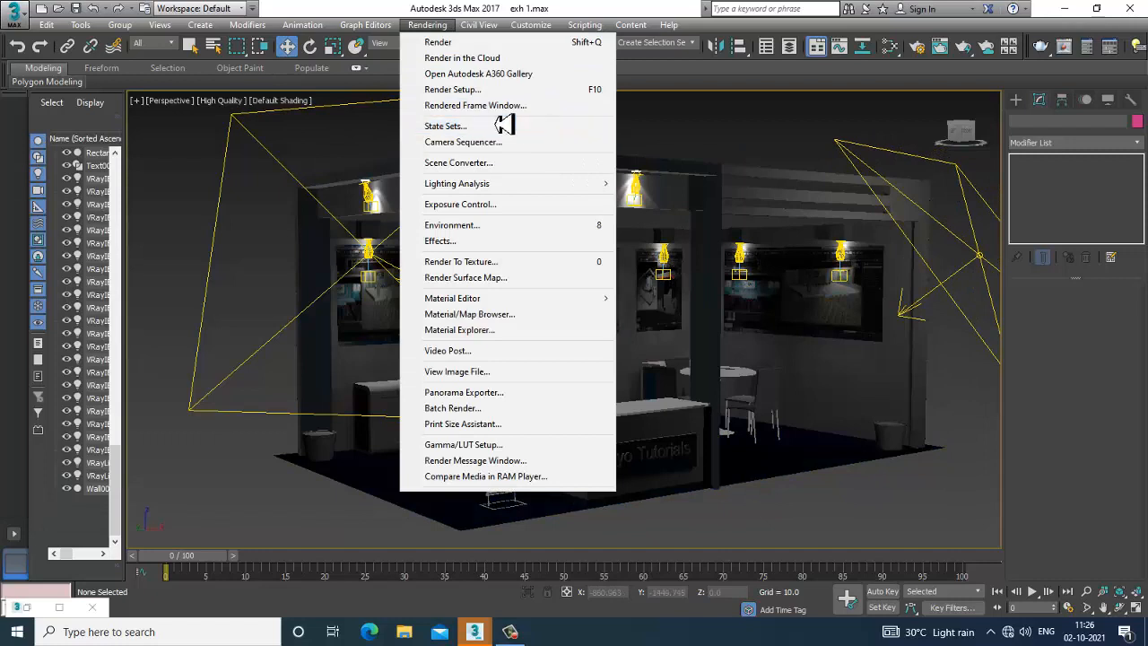
{"action": "left_click", "coordinate": [484, 93]}
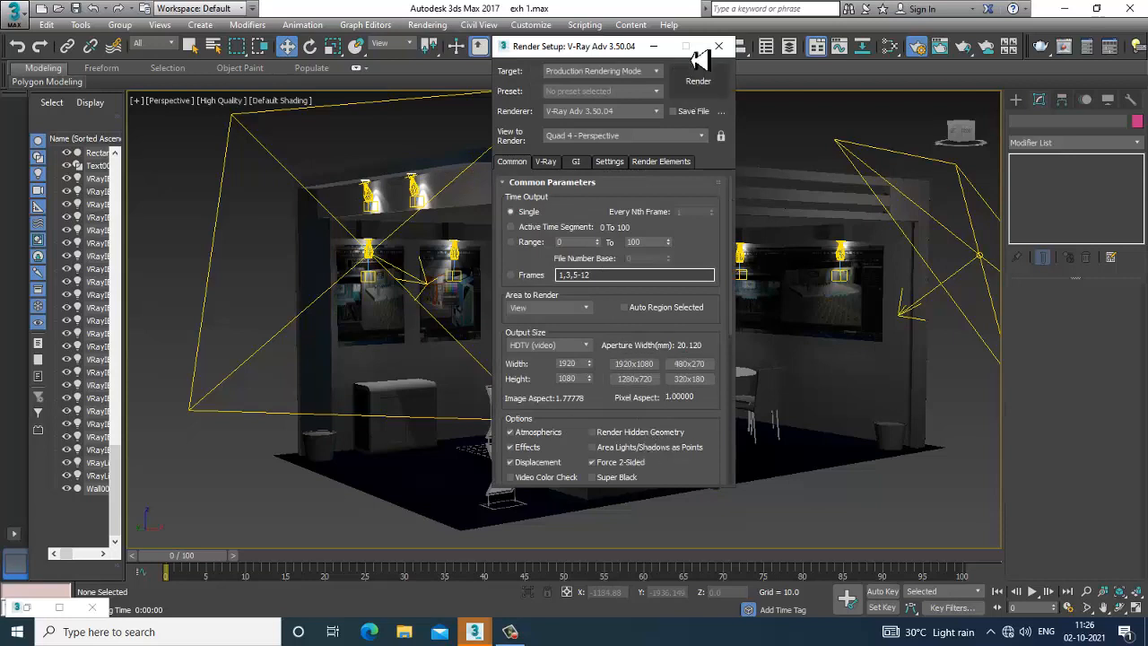
{"action": "left_click", "coordinate": [549, 346]}
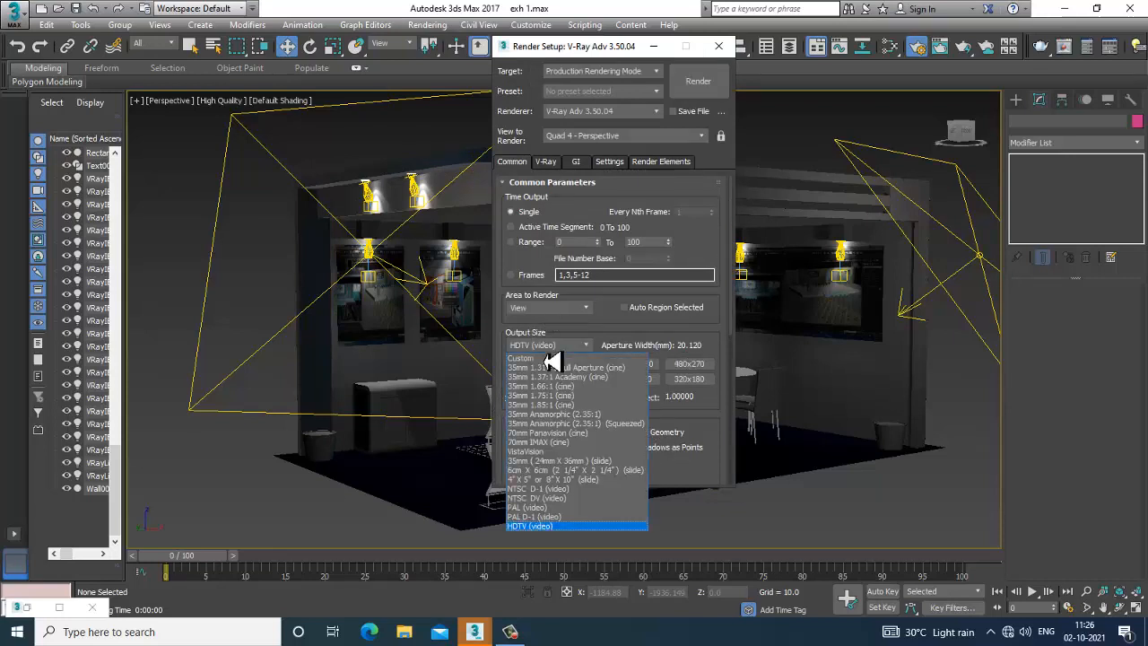
{"action": "left_click", "coordinate": [738, 118]}
{"action": "left_click", "coordinate": [653, 47]}
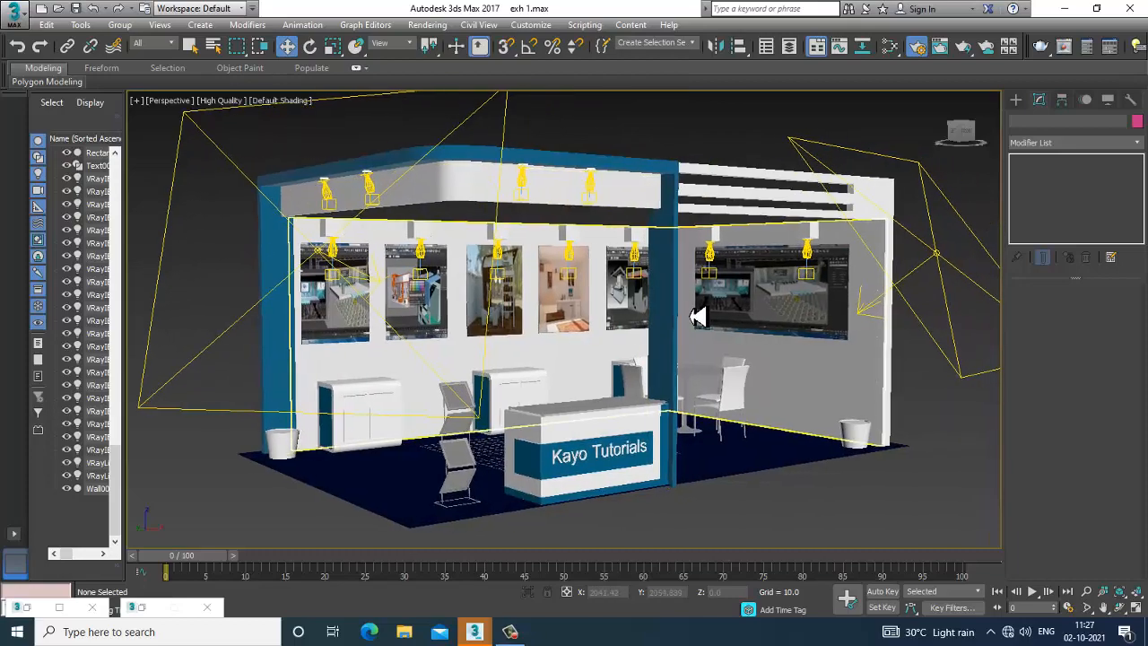
Walk the perspective view forward until the stall fills more of the frame, and create a physical camera from that view
{"action": "key", "text": "Up"}
{"action": "key", "text": "Up"}
{"action": "key", "text": "Up"}
{"action": "key", "text": "Up"}
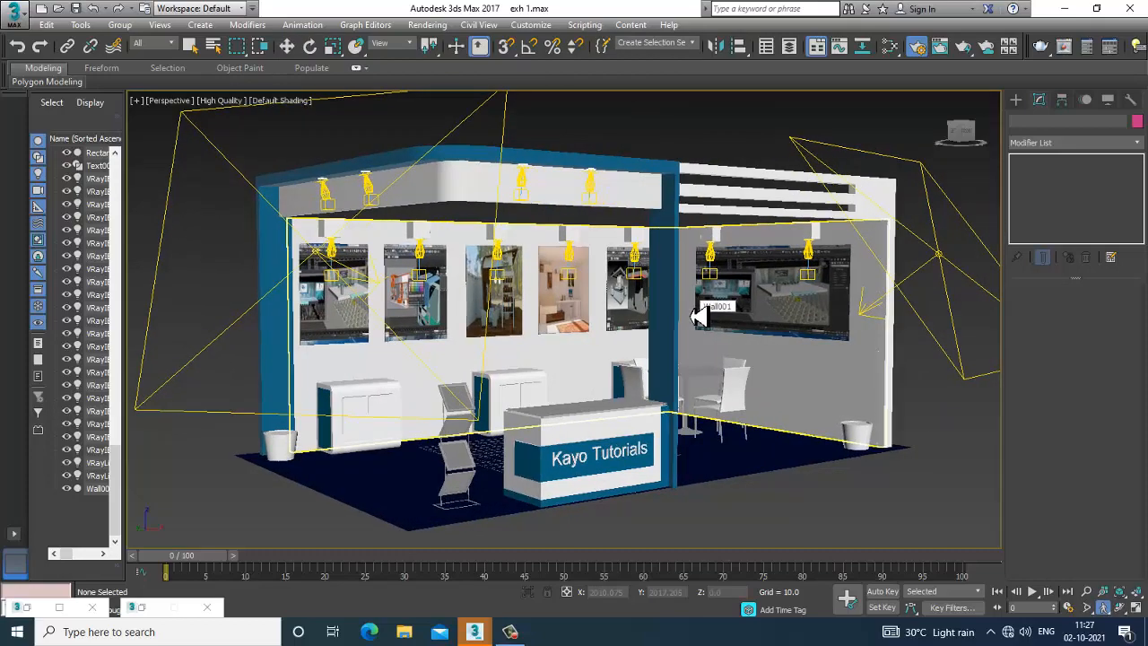
{"action": "key", "text": "Up"}
{"action": "key", "text": "Up"}
{"action": "key", "text": "Up"}
{"action": "key", "text": "Up"}
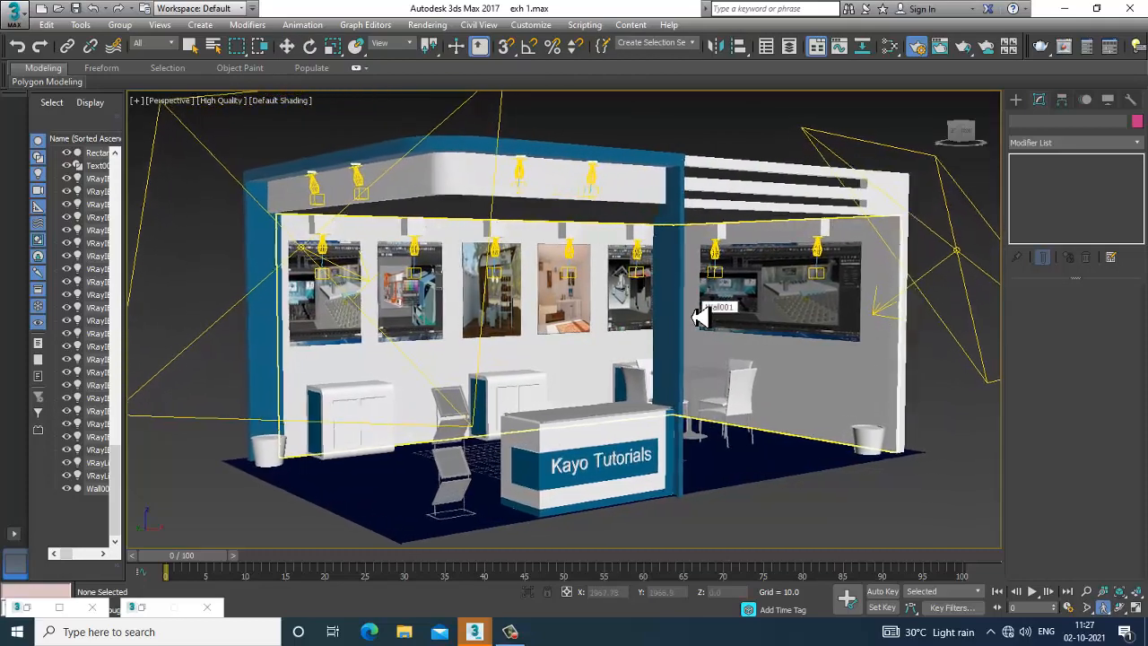
{"action": "key", "text": "Up"}
{"action": "key", "text": "Up"}
{"action": "key", "text": "Up"}
{"action": "key", "text": "Up"}
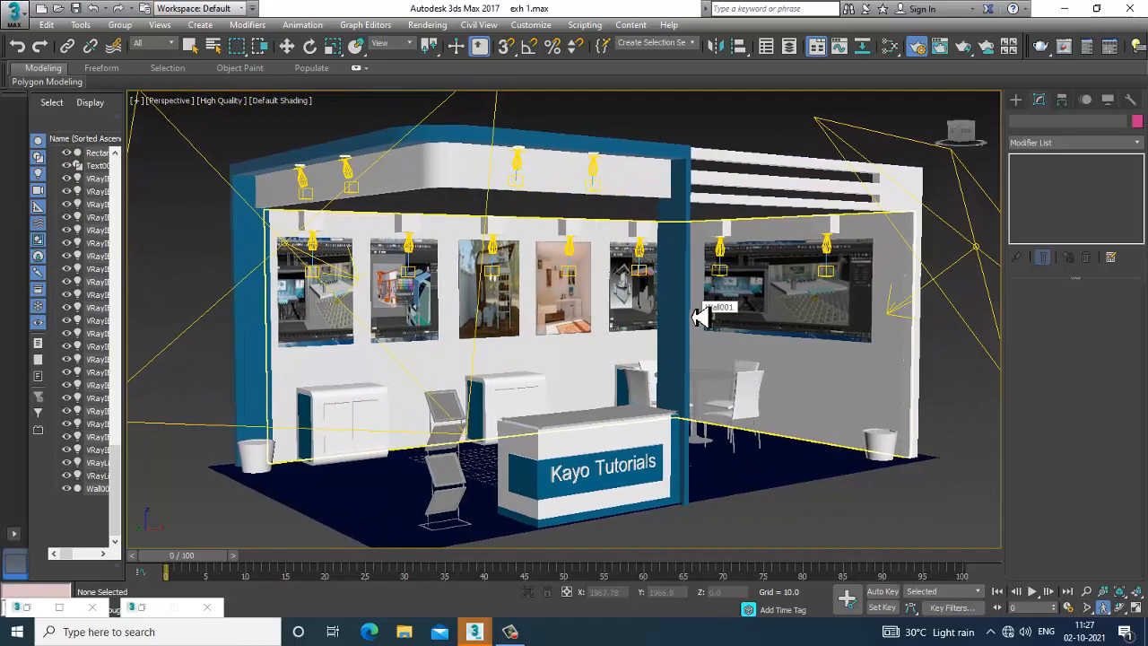
{"action": "key", "text": "Up"}
{"action": "key", "text": "Up"}
{"action": "key", "text": "Up"}
{"action": "key", "text": "Up"}
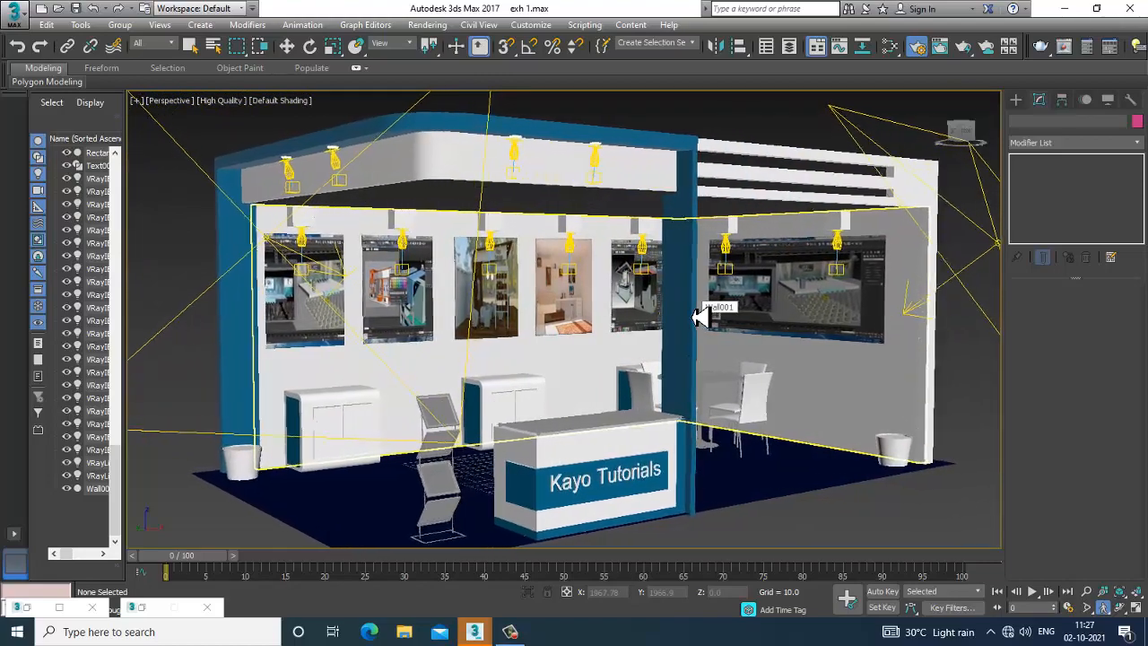
{"action": "key", "text": "Up"}
{"action": "key", "text": "Up"}
{"action": "key", "text": "Up"}
{"action": "key", "text": "Up"}
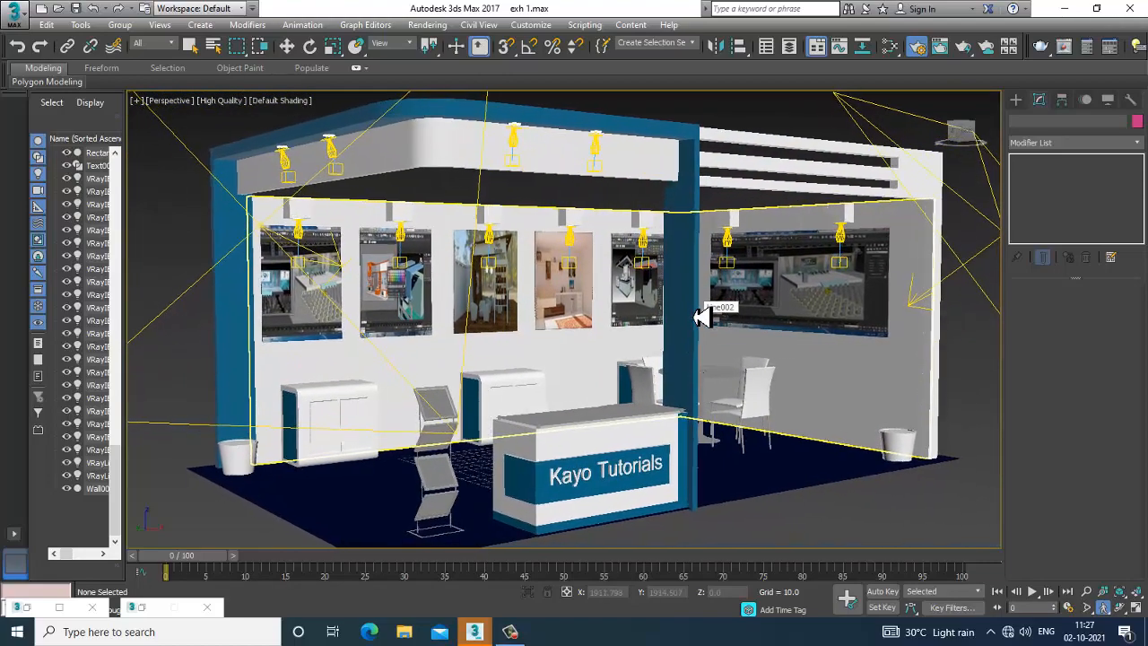
{"action": "key", "text": "ctrl+c"}
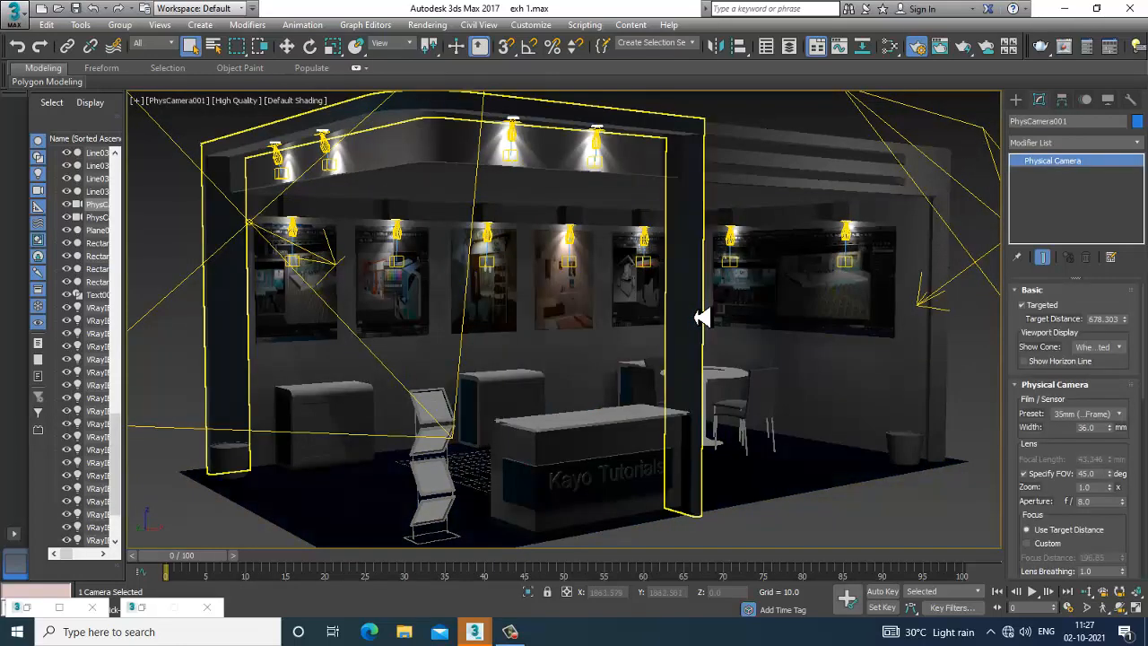
Show the safe frame in the camera view and walk the camera closer so the stall fills the frame
{"action": "key", "text": "shift+f"}
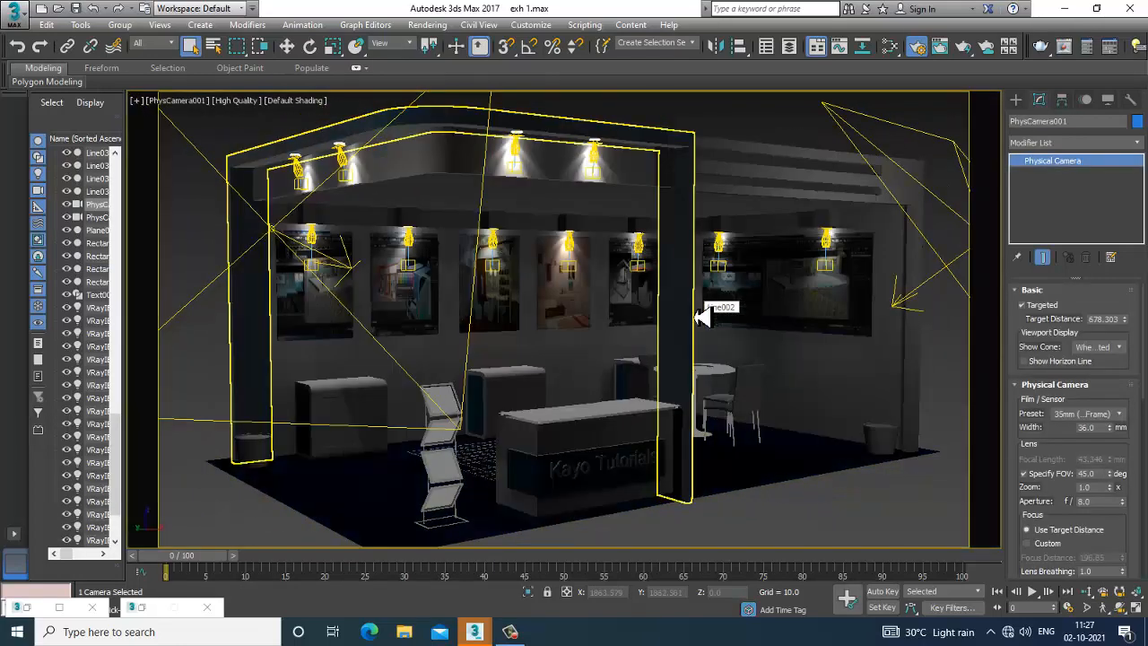
{"action": "key", "text": "Up"}
{"action": "key", "text": "Up"}
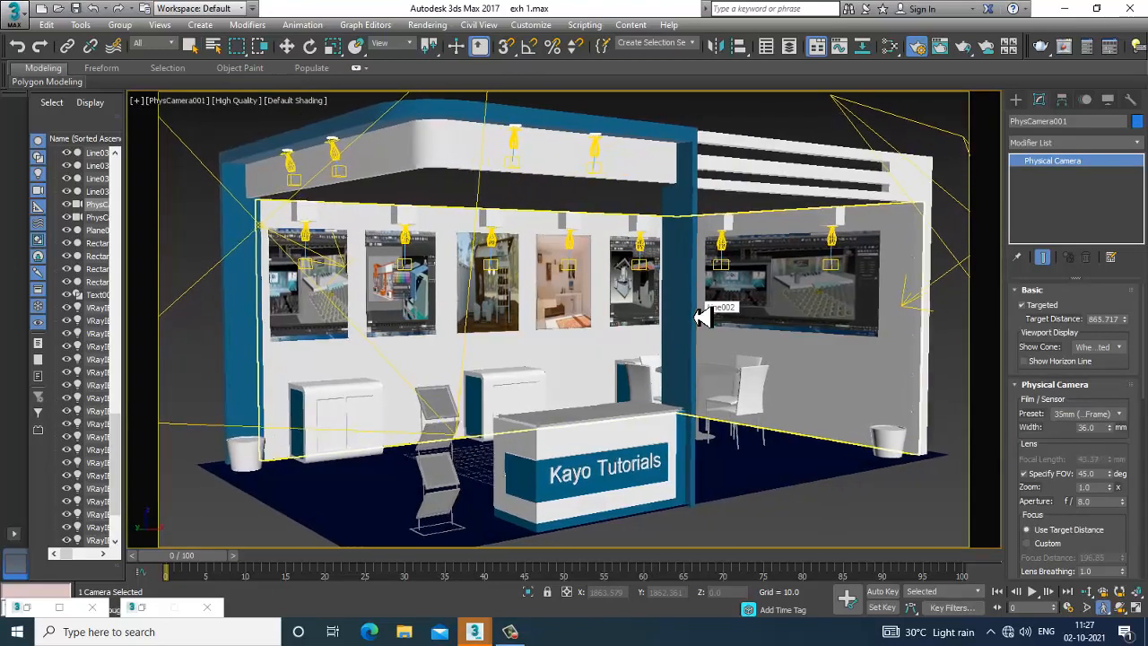
{"action": "key", "text": "Up"}
{"action": "key", "text": "Up"}
{"action": "key", "text": "Up"}
{"action": "key", "text": "Up"}
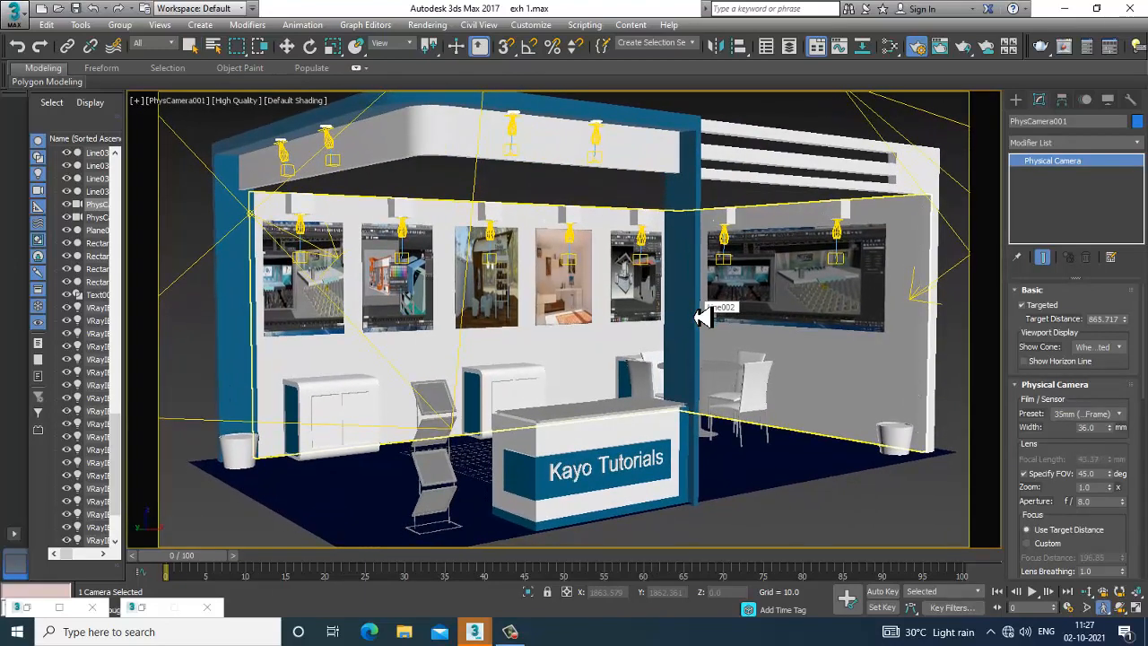
{"action": "key", "text": "Up"}
{"action": "key", "text": "Up"}
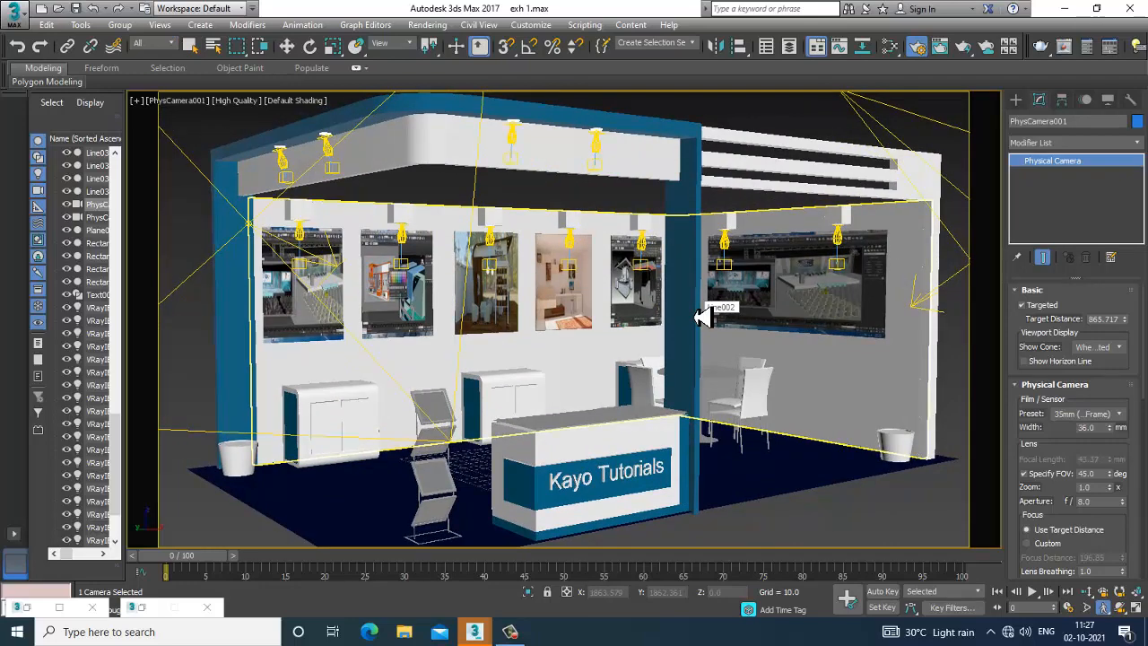
{"action": "key", "text": "Up"}
{"action": "key", "text": "Up"}
{"action": "key", "text": "Up"}
{"action": "key", "text": "Up"}
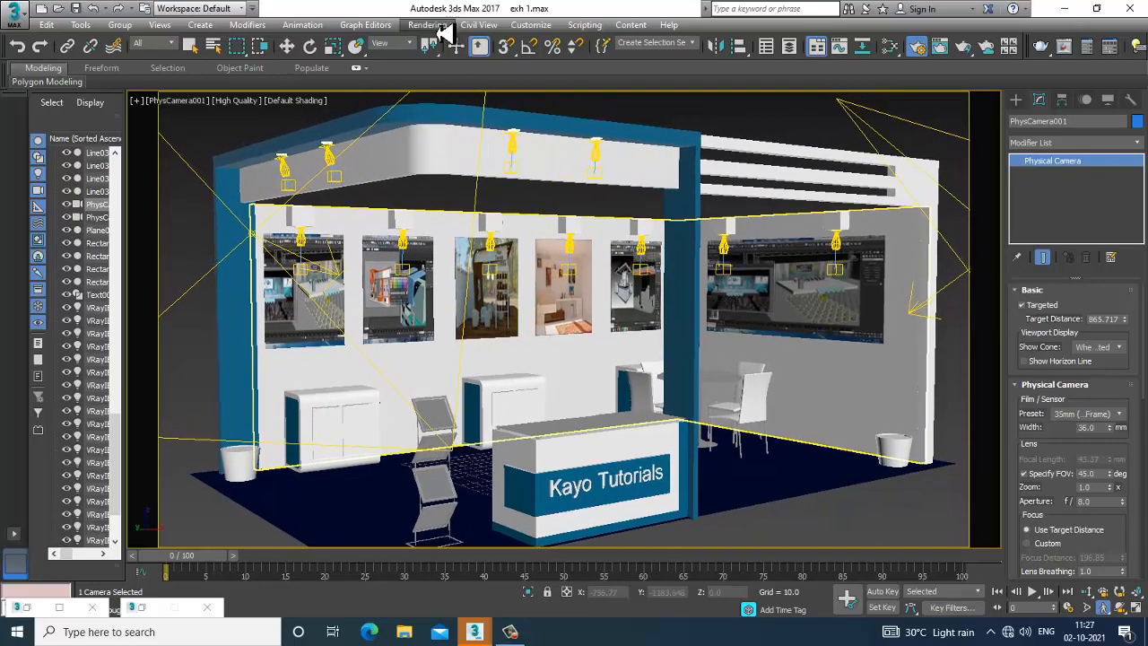
Run a test render of the PhysCamera001 view and close the V-Ray frame buffer
{"action": "left_click", "coordinate": [427, 24]}
{"action": "left_click", "coordinate": [444, 44]}
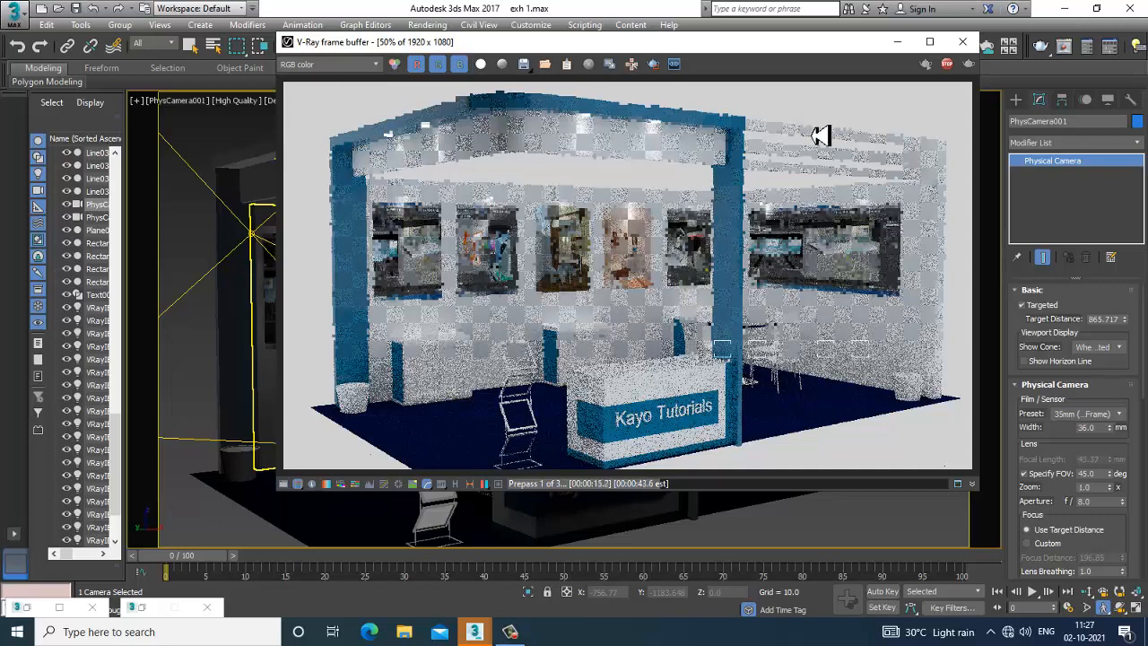
{"action": "left_click", "coordinate": [962, 42]}
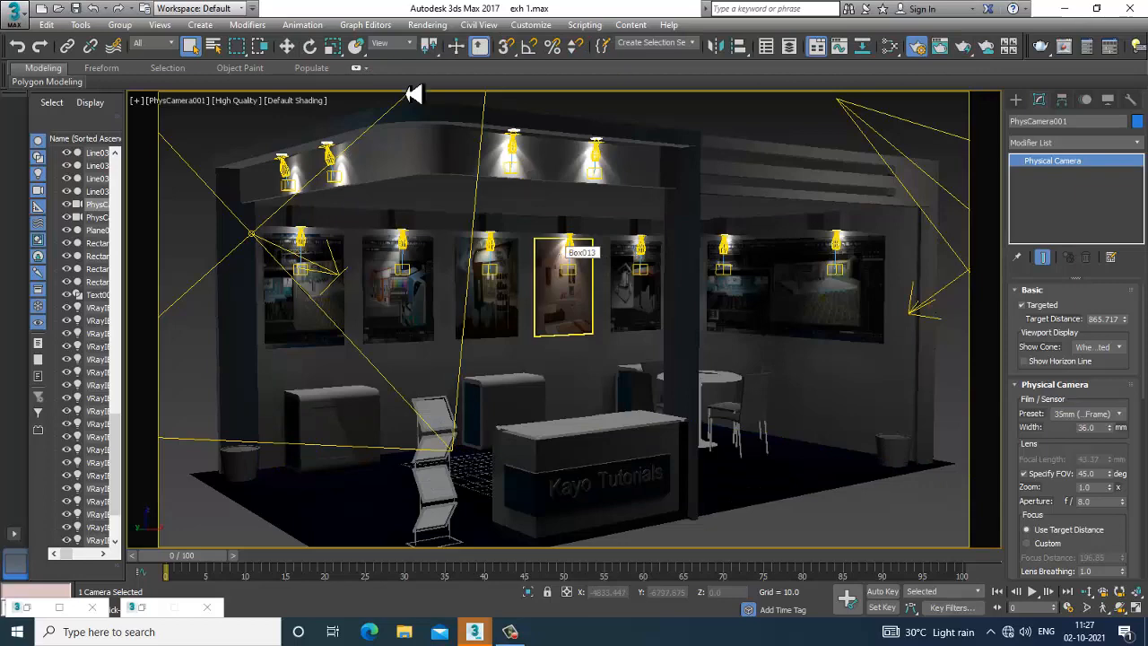
Reopen Render Setup and choose Bucket as the V-Ray image sampler type
{"action": "left_click", "coordinate": [427, 25]}
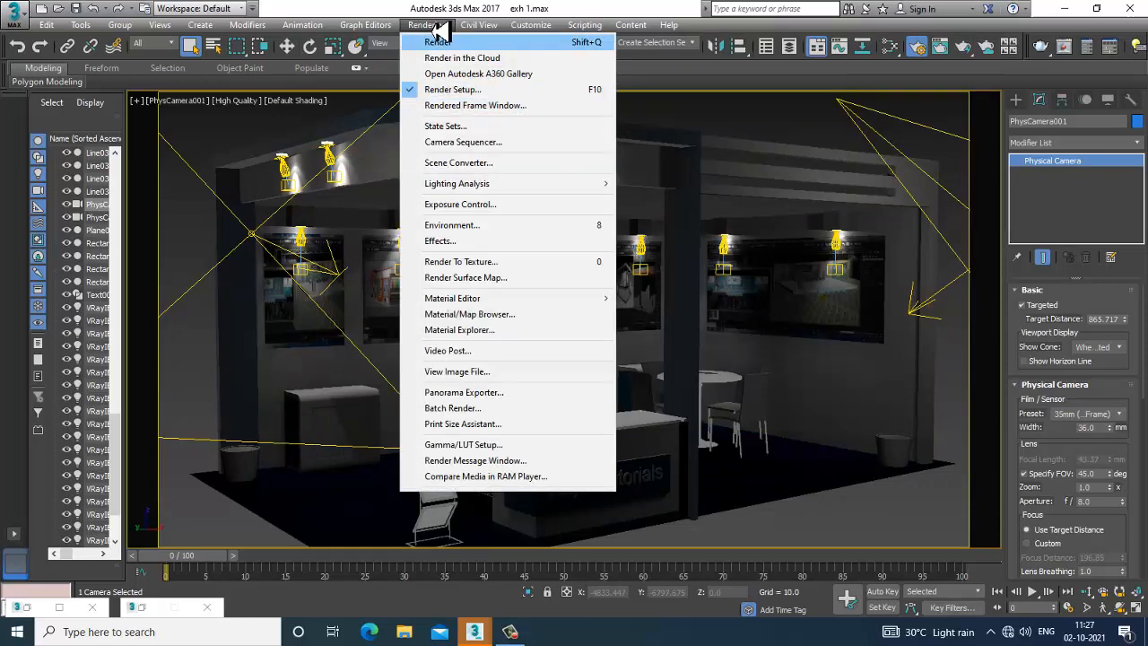
{"action": "left_click", "coordinate": [462, 90]}
{"action": "left_click", "coordinate": [433, 26]}
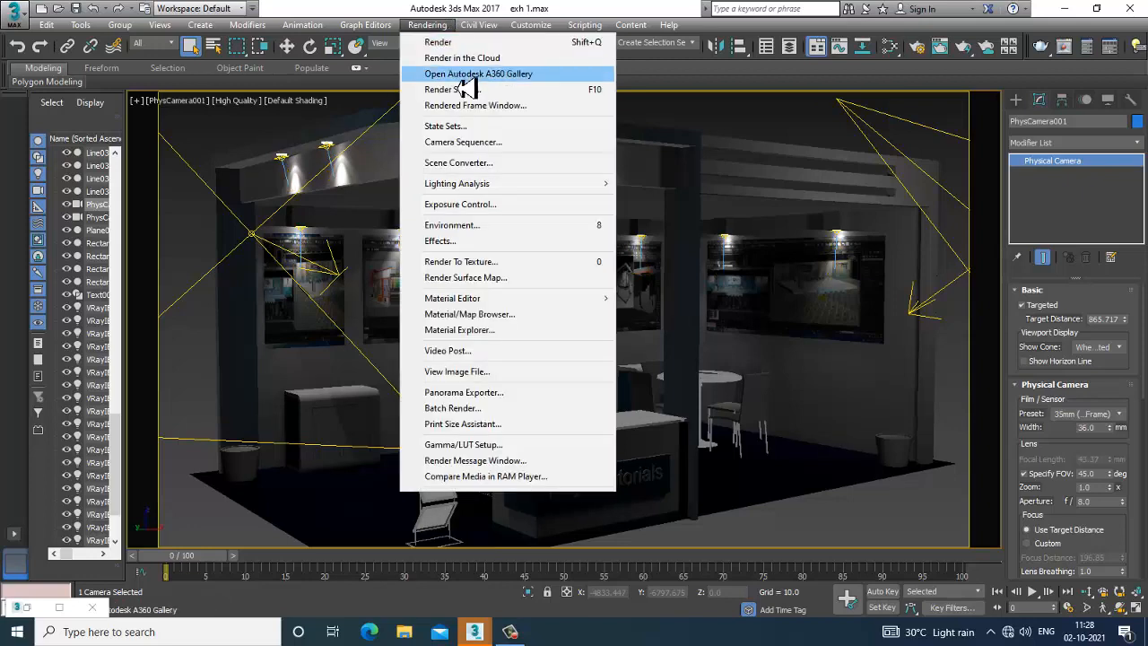
{"action": "left_click", "coordinate": [463, 91]}
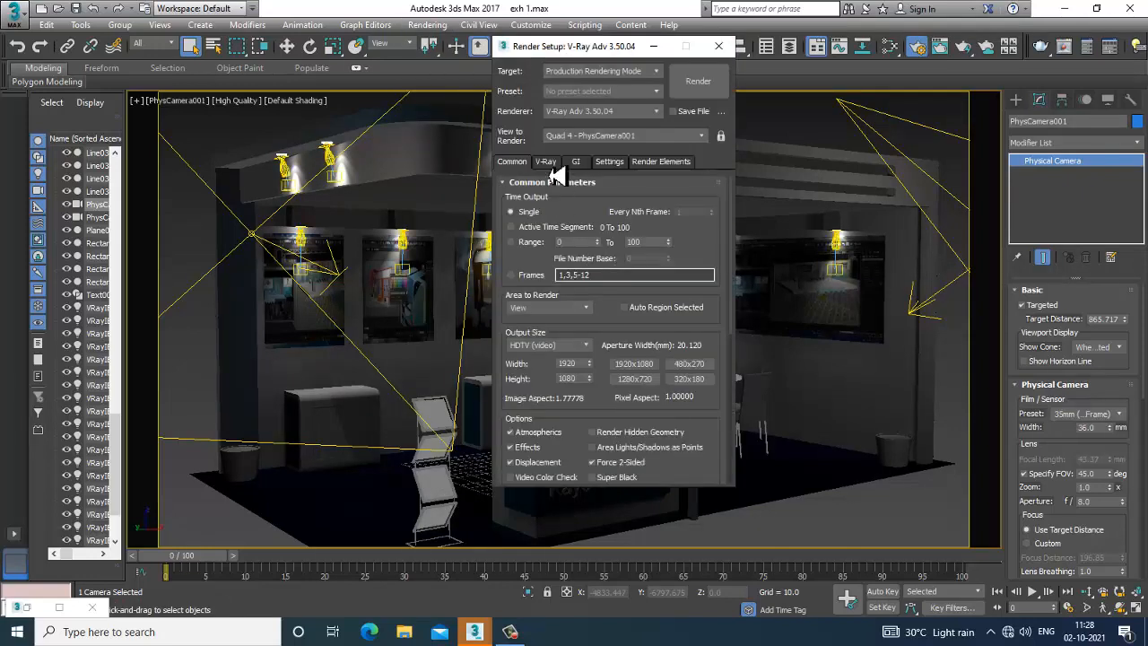
{"action": "left_click", "coordinate": [547, 162]}
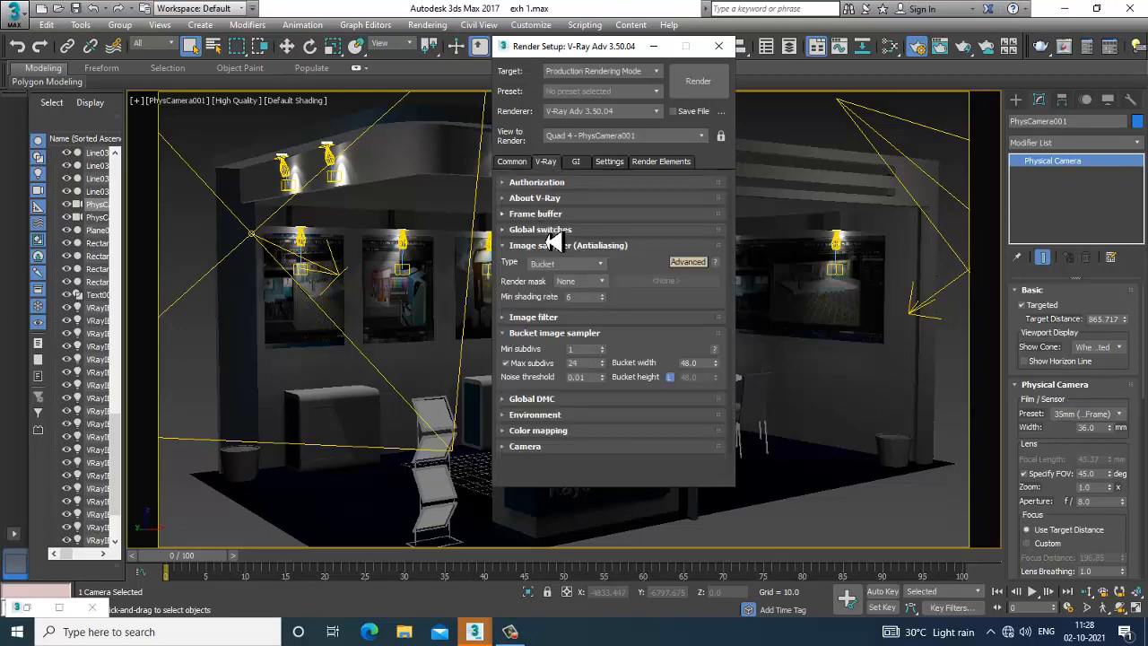
{"action": "left_click", "coordinate": [564, 266]}
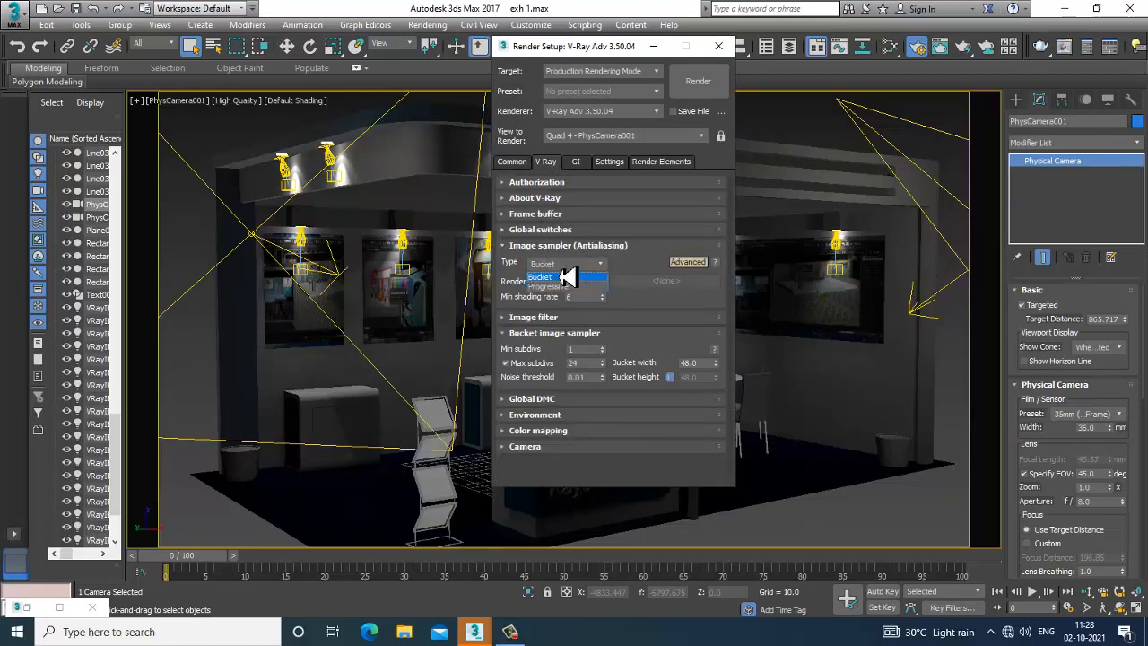
{"action": "left_click", "coordinate": [561, 277]}
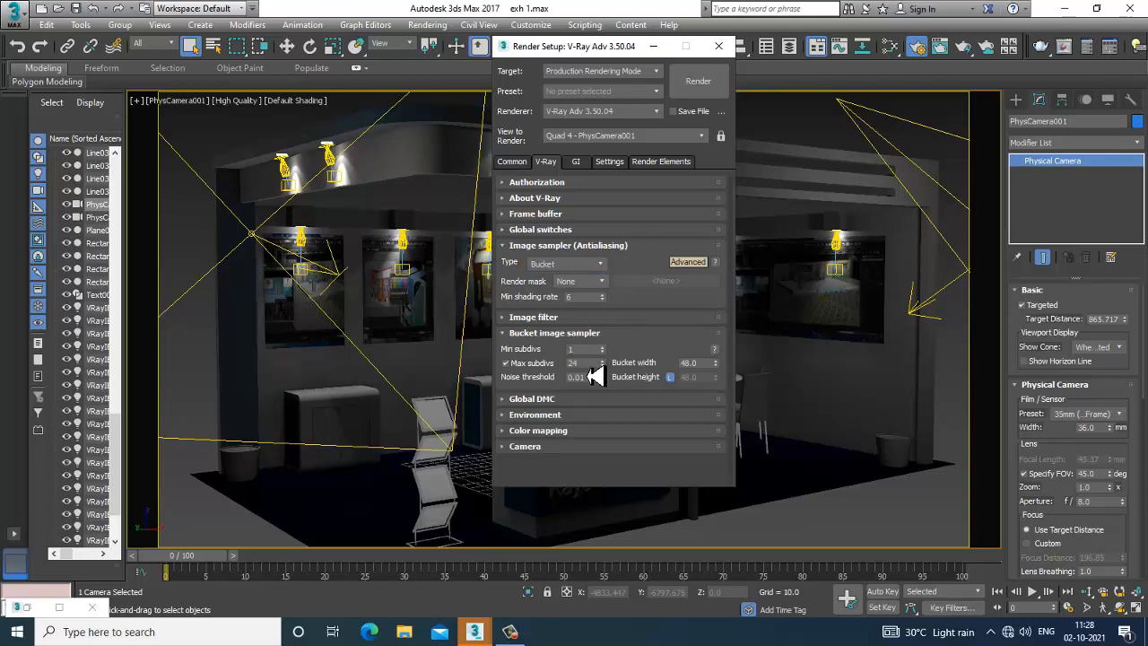
Expand the Global DMC and Environment settings, and choose Exponential as the color mapping type
{"action": "left_click", "coordinate": [553, 405]}
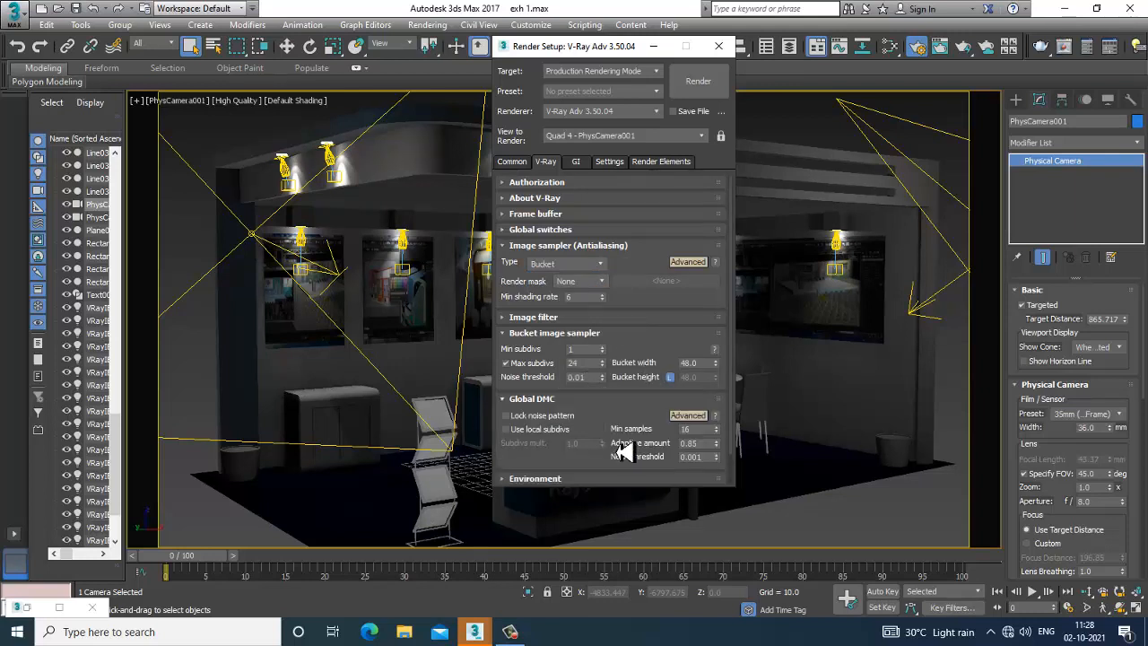
{"action": "left_click_drag", "start_coordinate": [662, 417], "coordinate": [662, 376]}
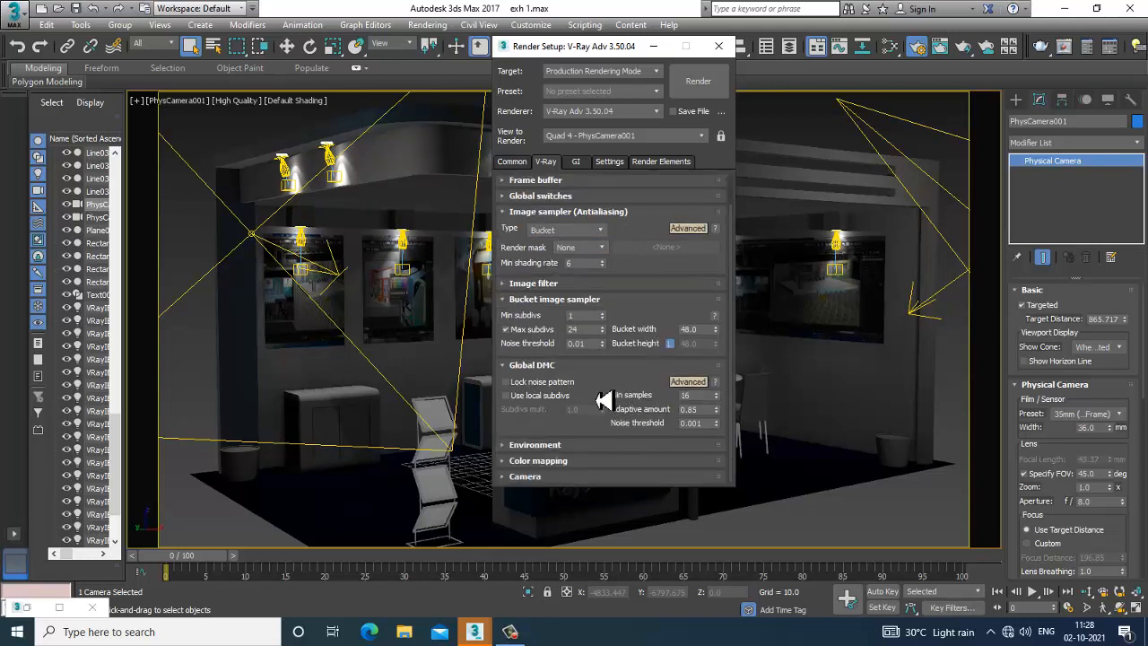
{"action": "left_click", "coordinate": [534, 445]}
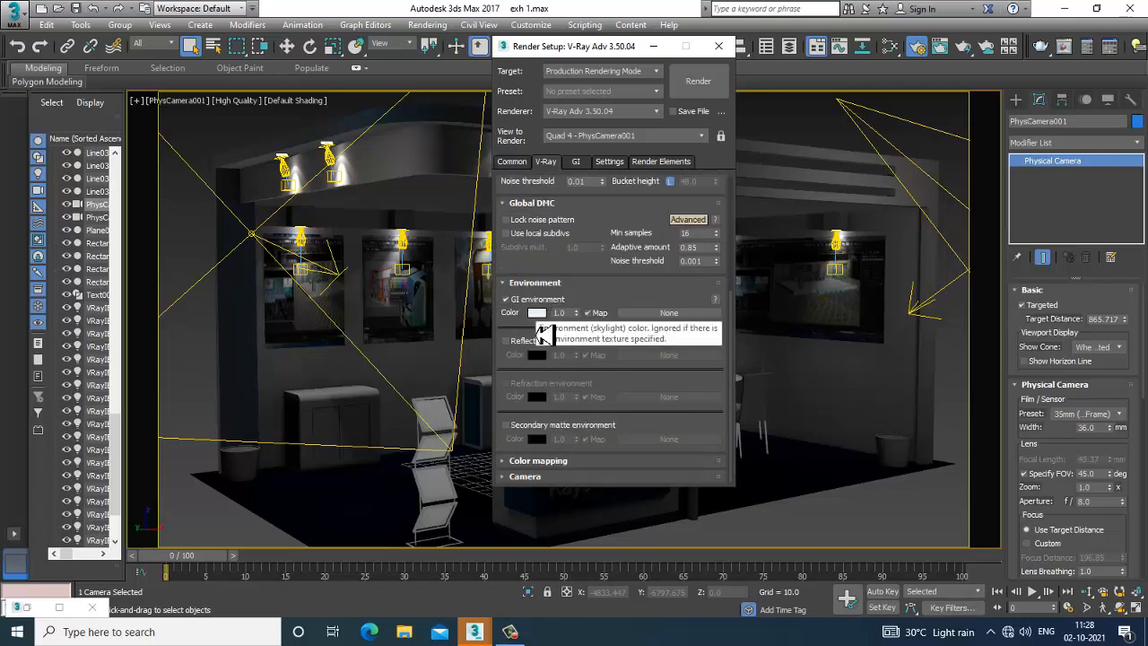
{"action": "left_click", "coordinate": [575, 462]}
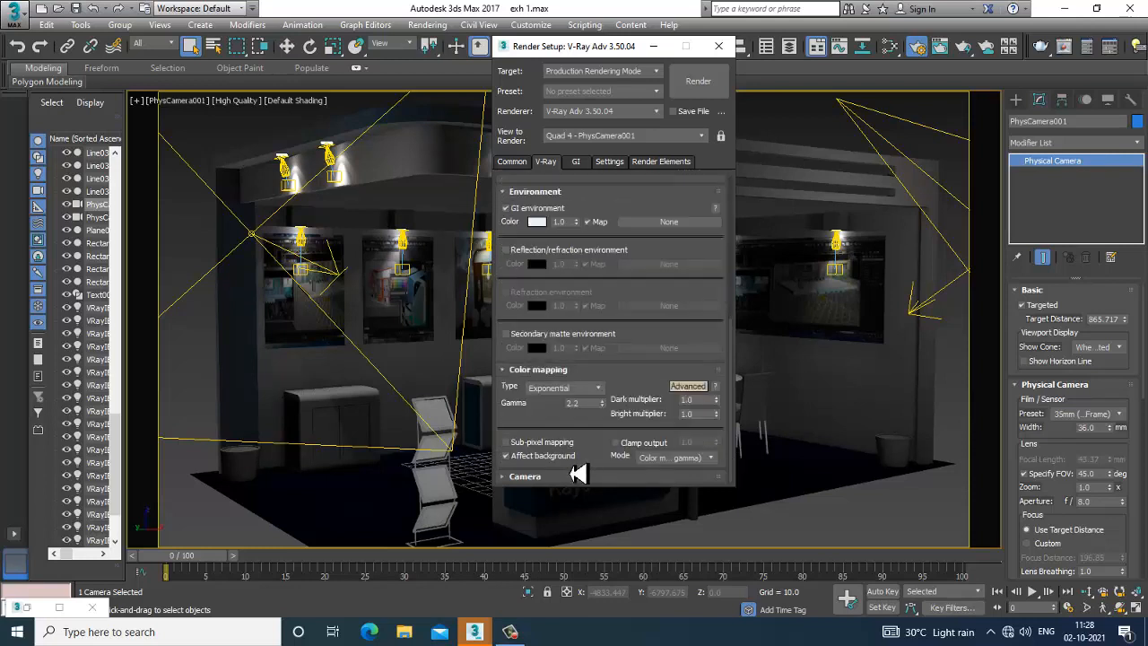
{"action": "left_click", "coordinate": [574, 387]}
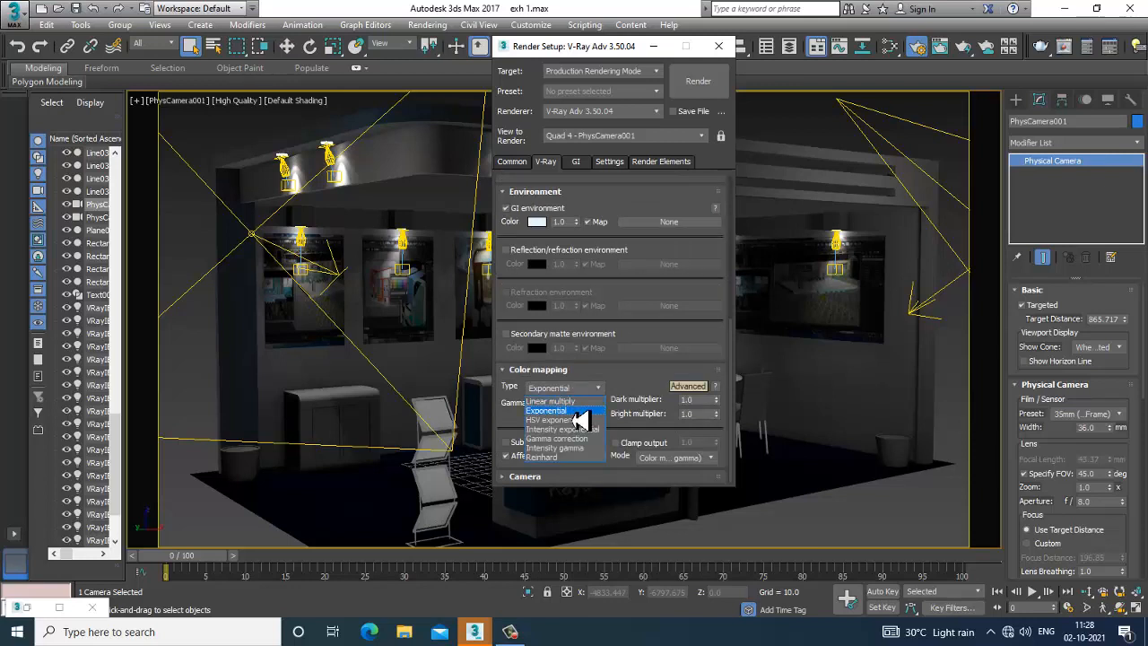
{"action": "left_click", "coordinate": [577, 411]}
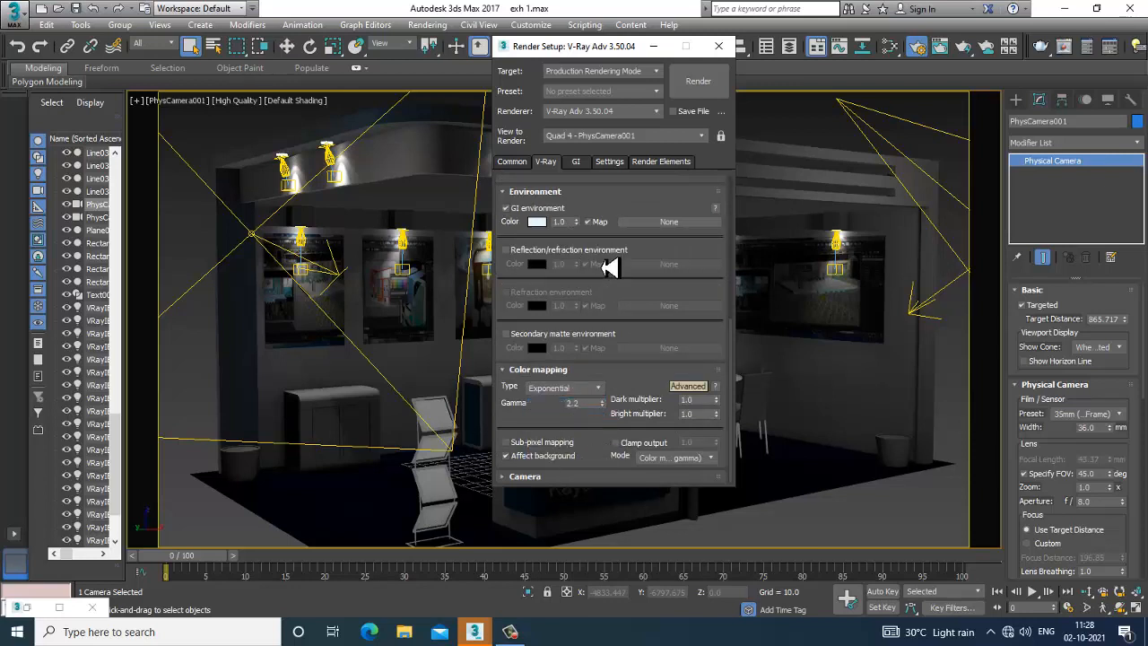
Examine the V-Ray Global switches and Frame buffer settings
{"action": "scroll", "coordinate": [615, 398], "scroll_direction": "up", "scroll_amount": 5}
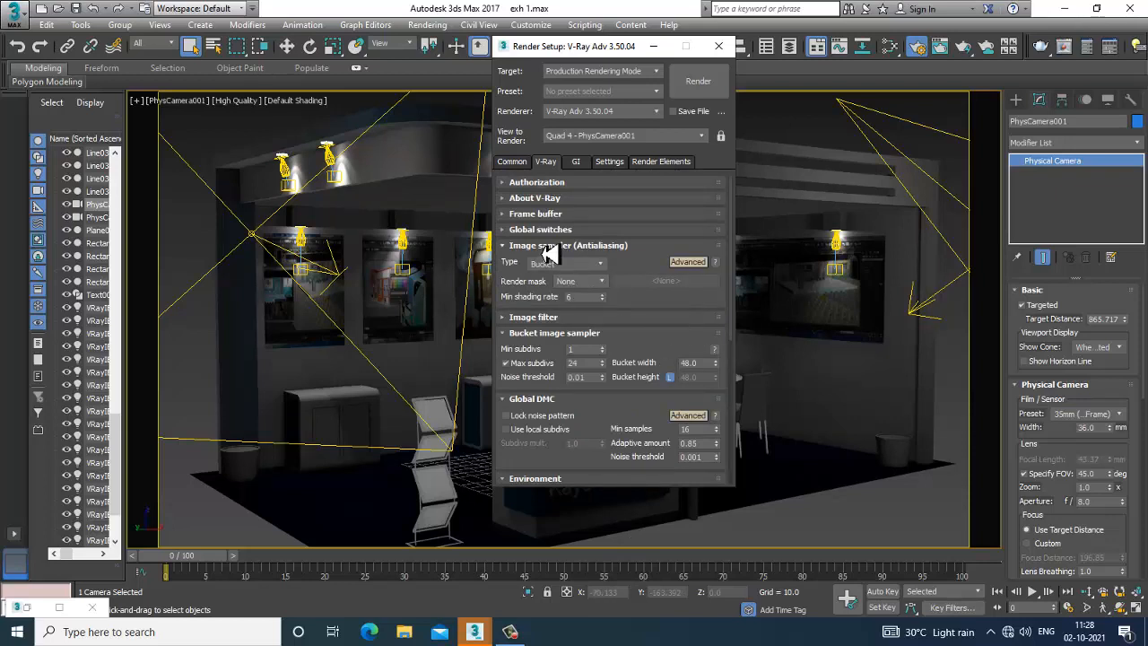
{"action": "left_click", "coordinate": [544, 231]}
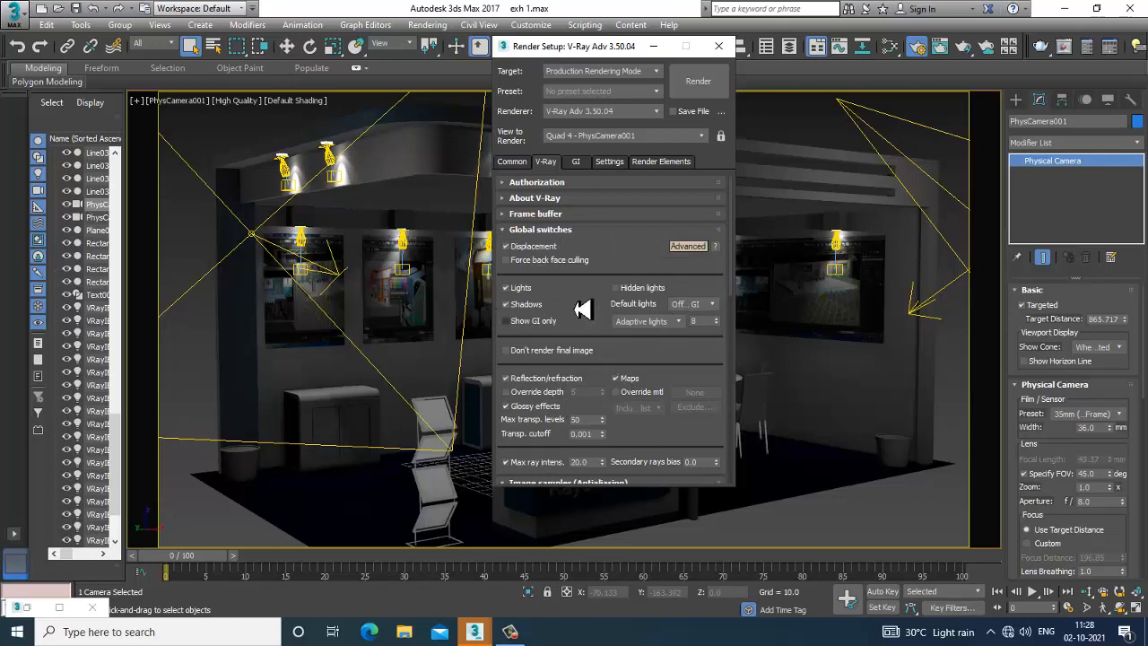
{"action": "left_click", "coordinate": [537, 216]}
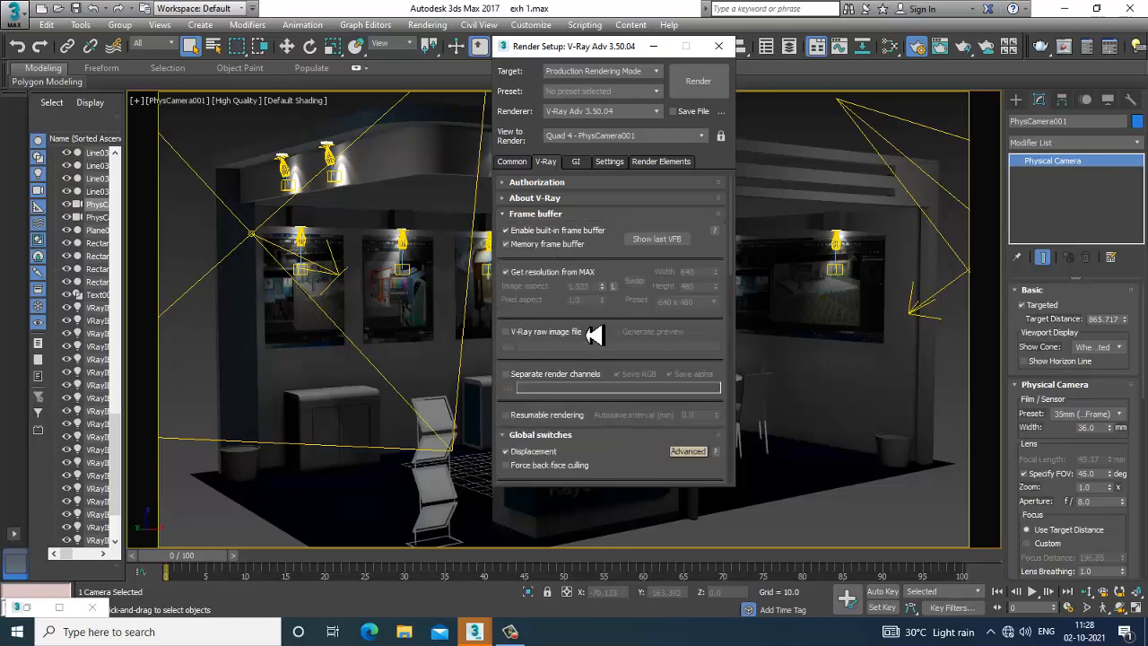
{"action": "scroll", "coordinate": [582, 242], "scroll_direction": "down", "scroll_amount": 4}
{"action": "scroll", "coordinate": [581, 170], "scroll_direction": "down", "scroll_amount": 2}
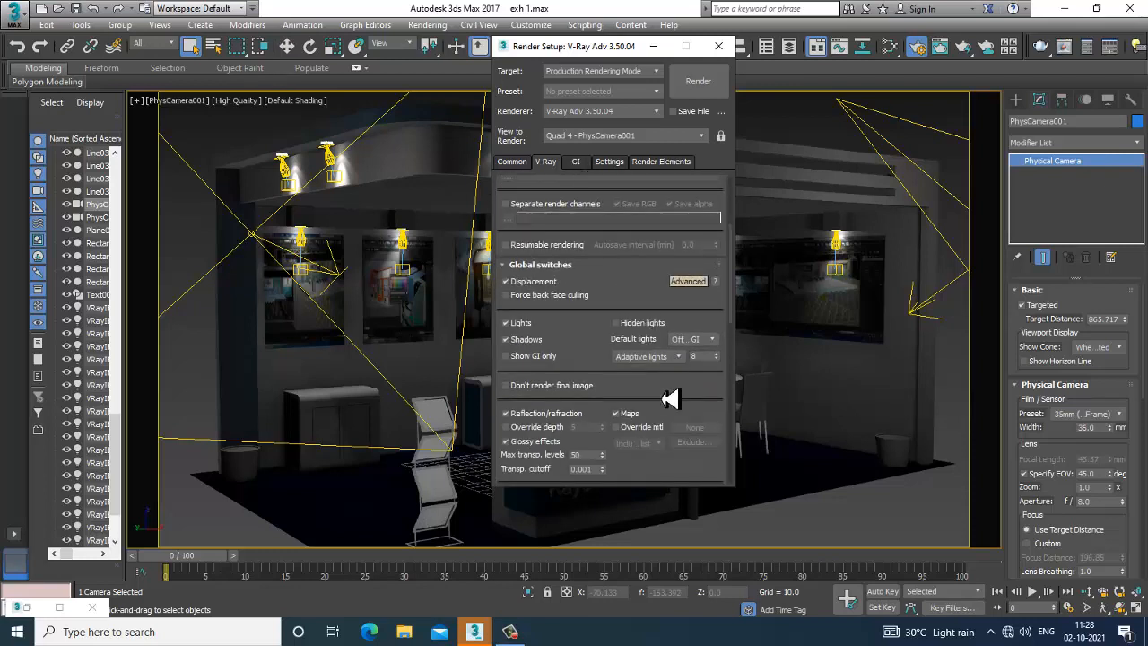
{"action": "scroll", "coordinate": [662, 390], "scroll_direction": "down", "scroll_amount": 7}
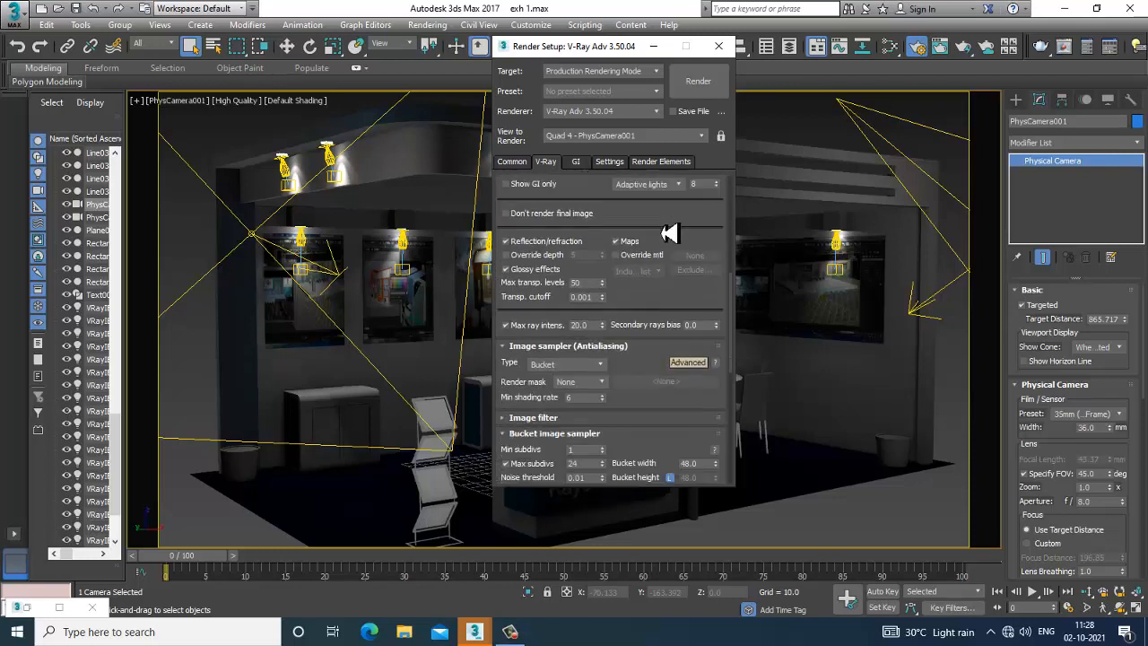
Expand the V-Ray image filter settings and set the antialiasing filter to Mitchell-Netravali
{"action": "left_click", "coordinate": [556, 418]}
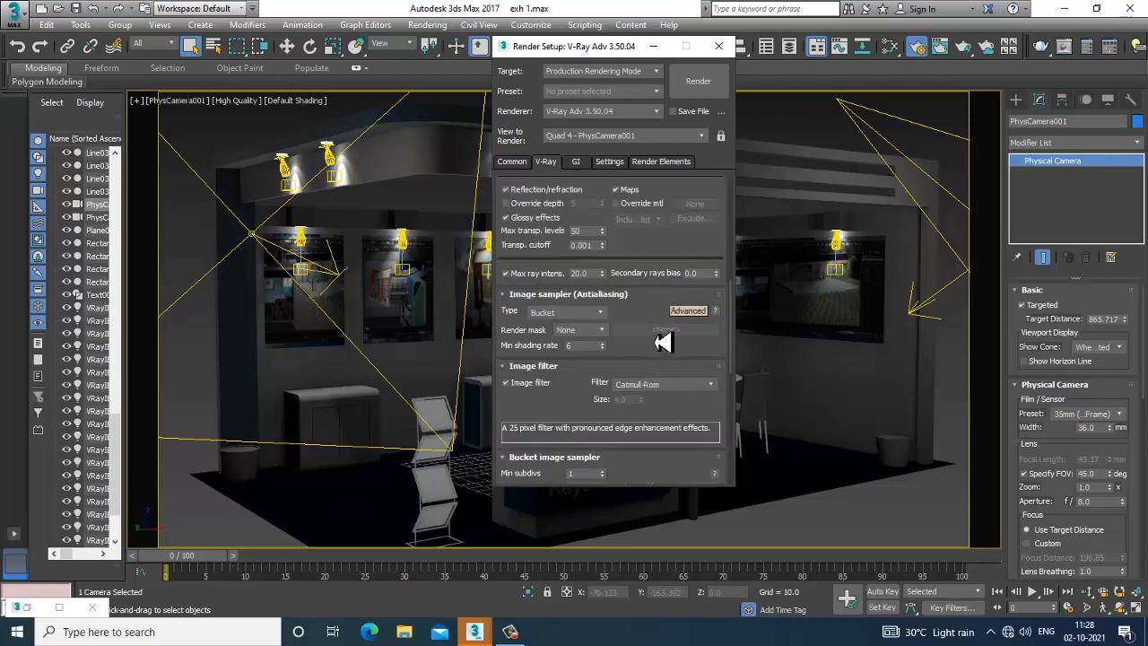
{"action": "left_click", "coordinate": [673, 385]}
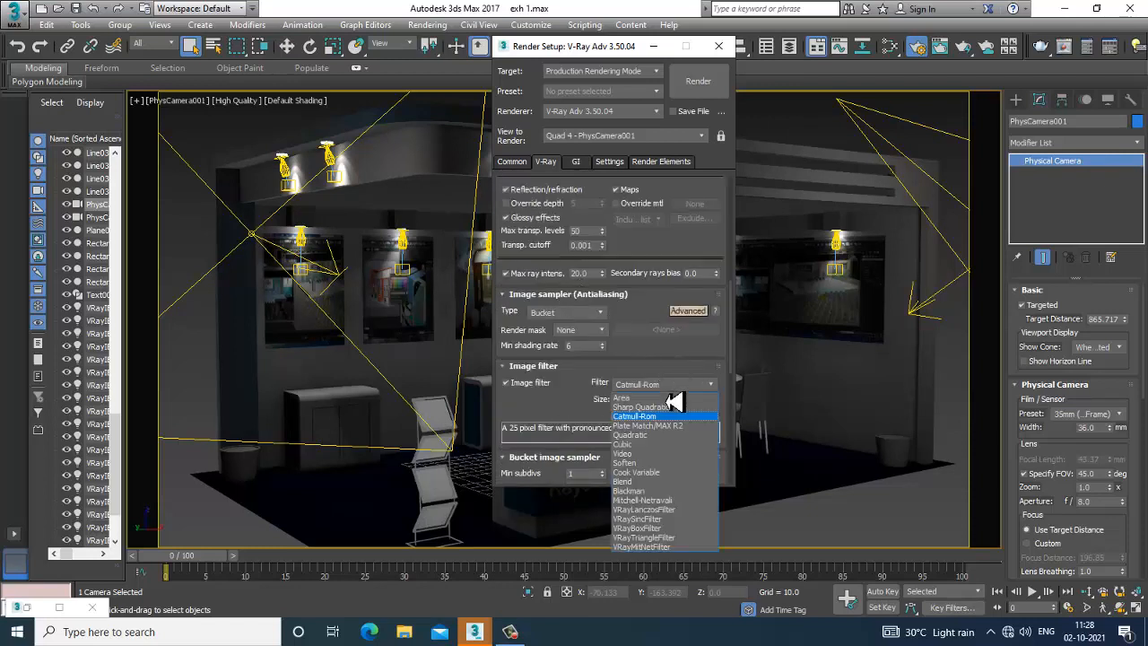
{"action": "left_click", "coordinate": [680, 510]}
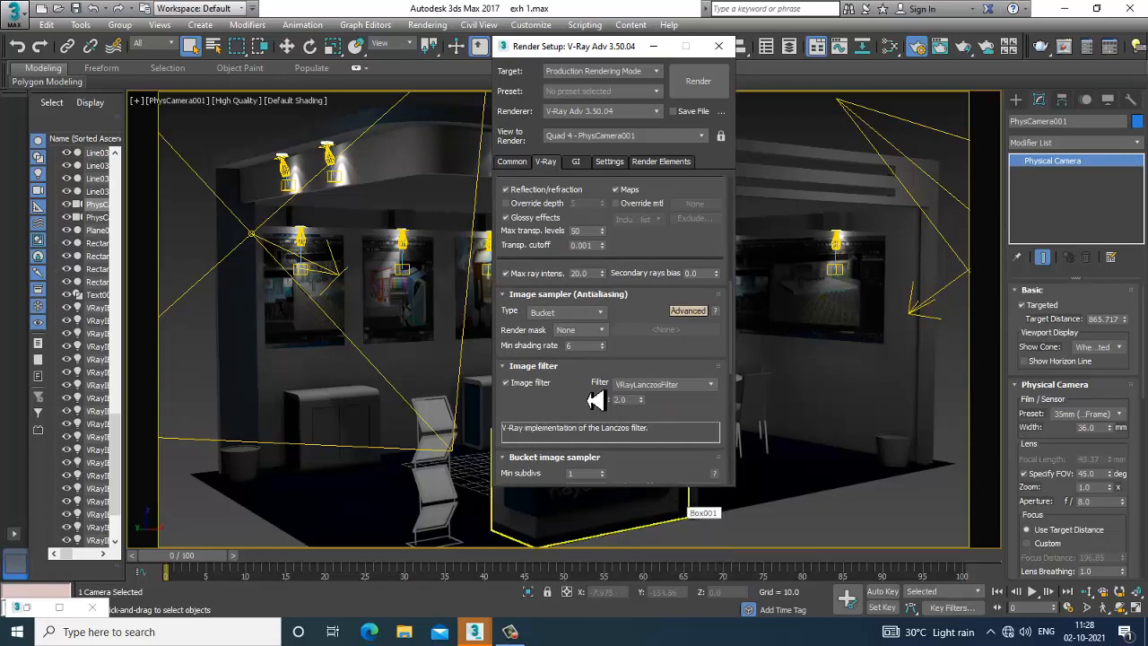
{"action": "scroll", "coordinate": [587, 427], "scroll_direction": "down", "scroll_amount": 1}
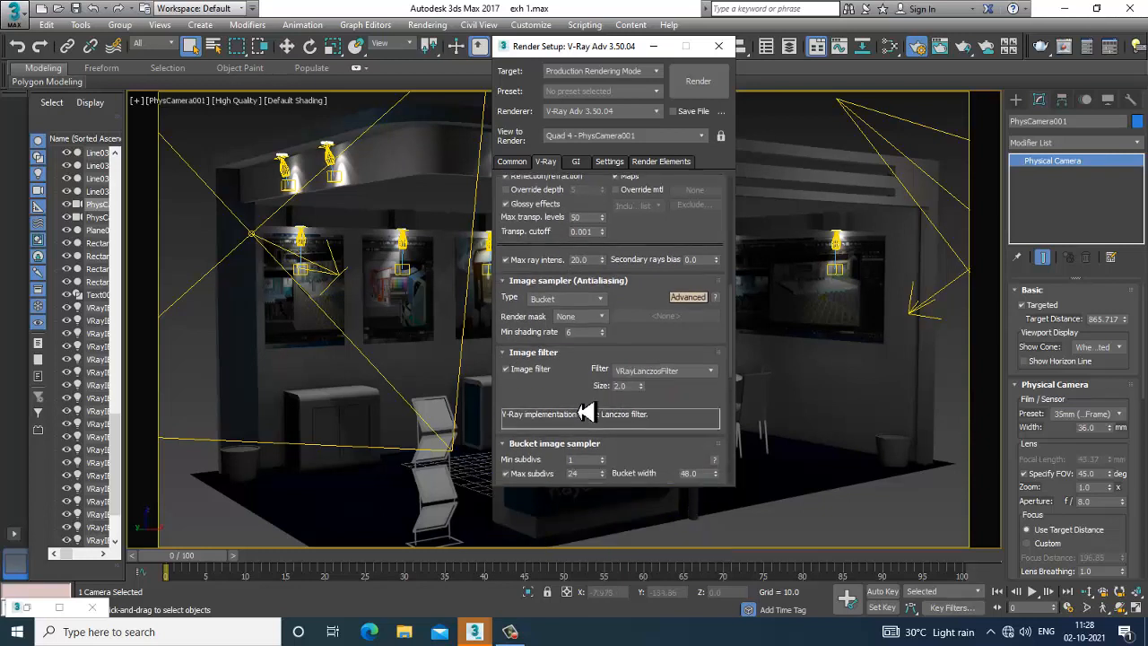
{"action": "left_click", "coordinate": [647, 375]}
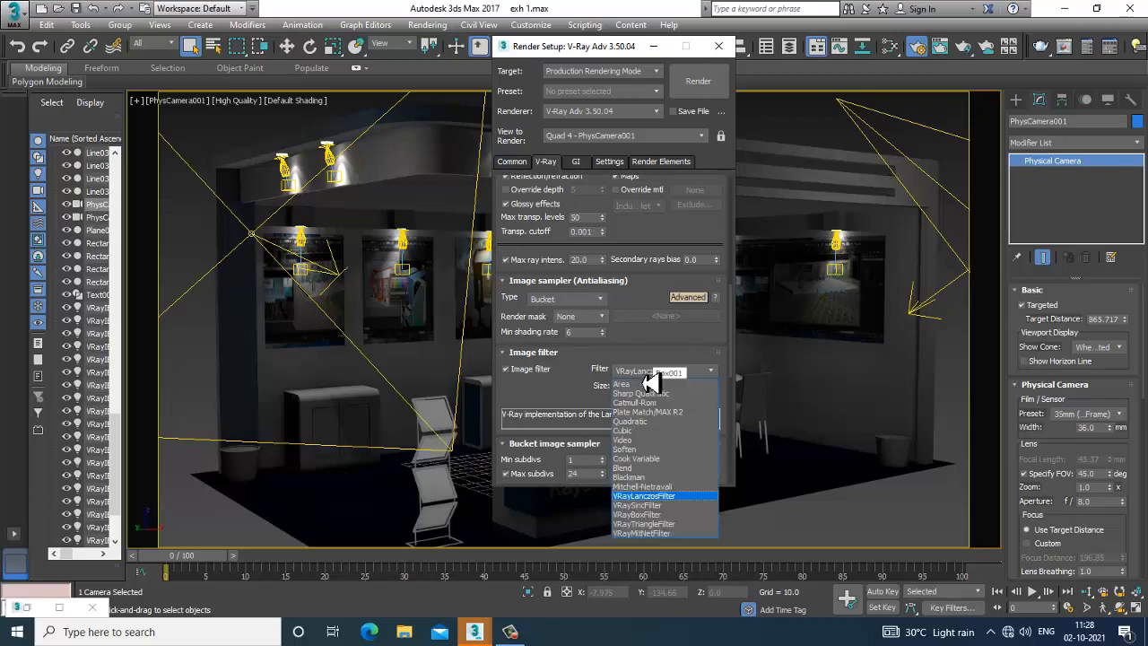
{"action": "left_click", "coordinate": [655, 486]}
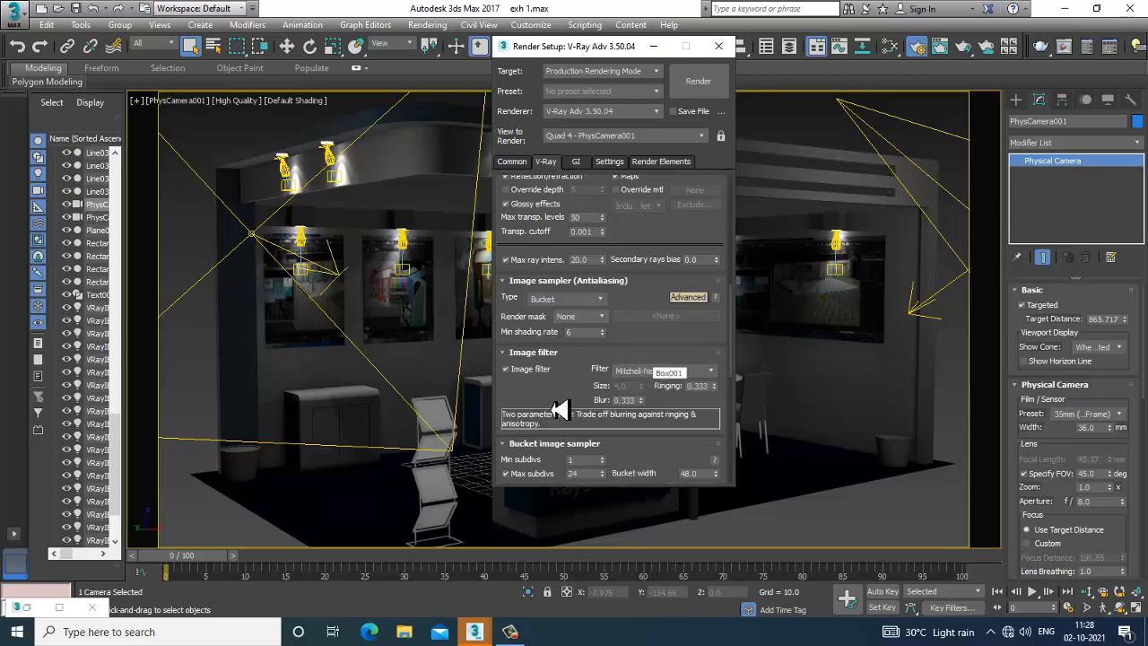
{"action": "scroll", "coordinate": [556, 403], "scroll_direction": "down", "scroll_amount": 5}
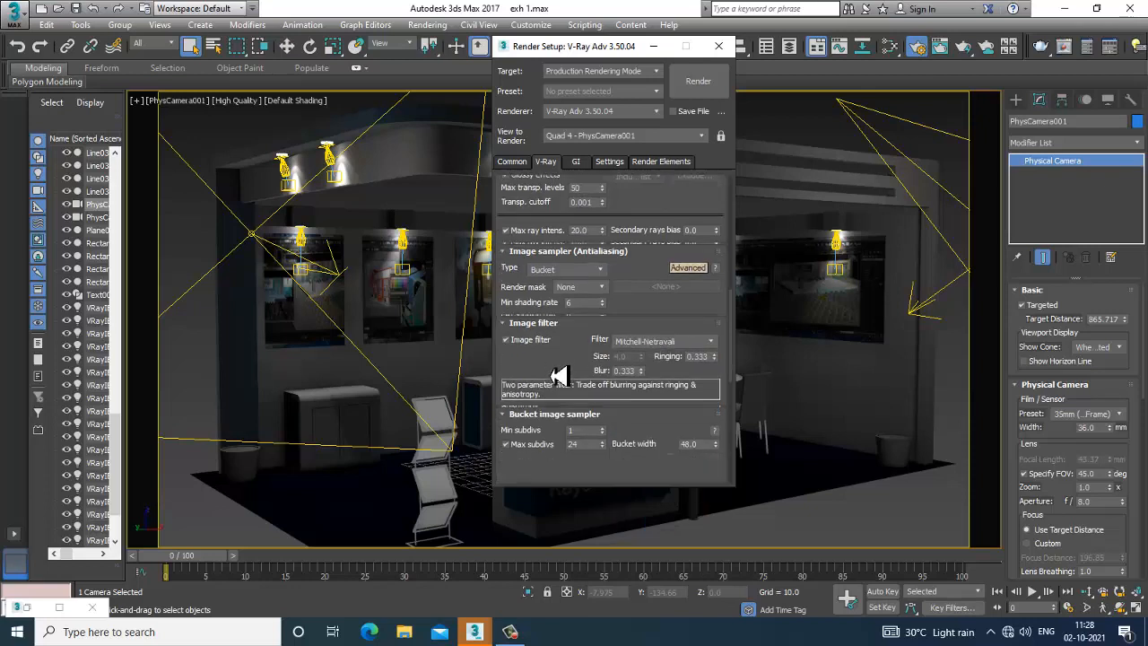
Choose Irradiance map as primary and Light cache as secondary GI engine, and switch Global illumination to Expert mode
{"action": "left_click", "coordinate": [577, 163]}
{"action": "left_click", "coordinate": [610, 215]}
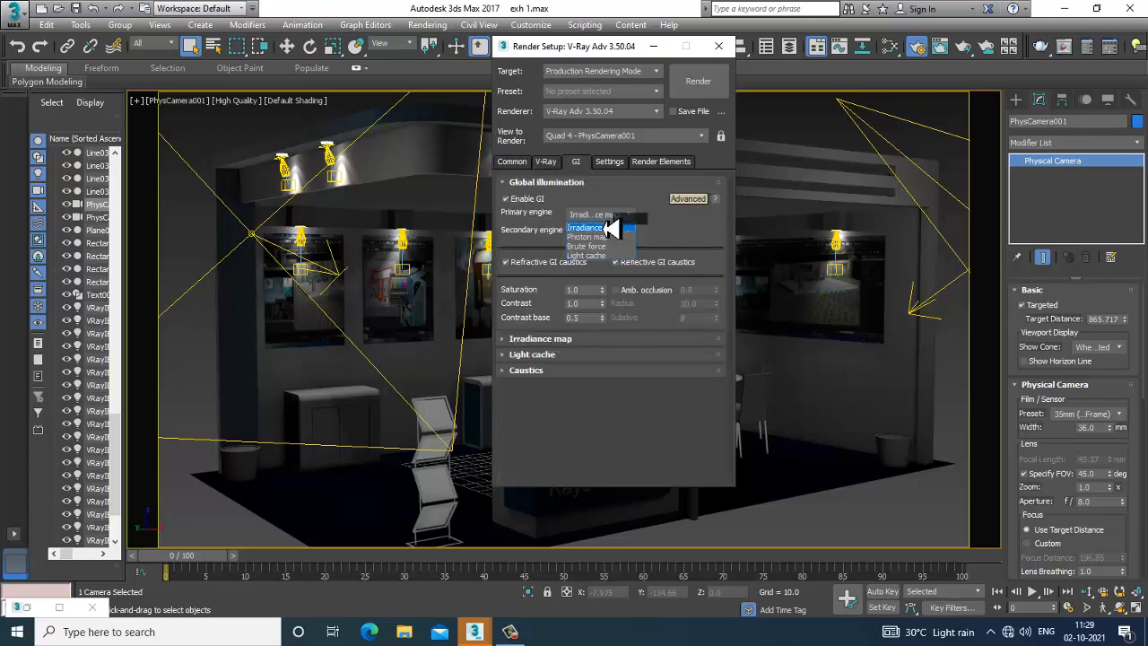
{"action": "left_click", "coordinate": [614, 229]}
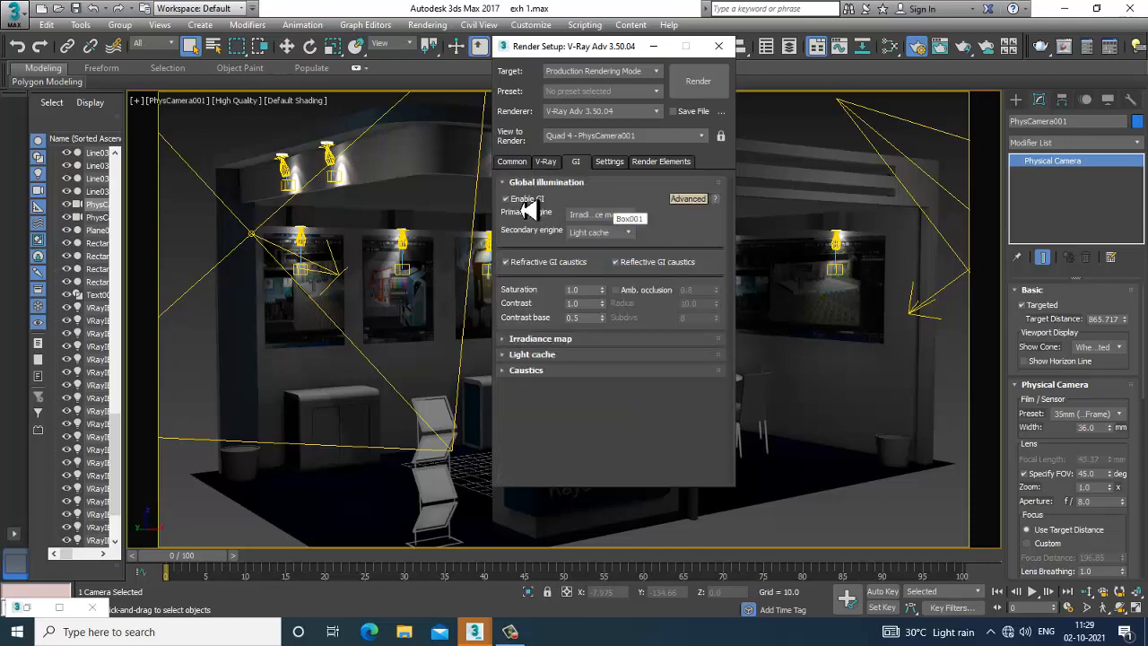
{"action": "left_click", "coordinate": [619, 233]}
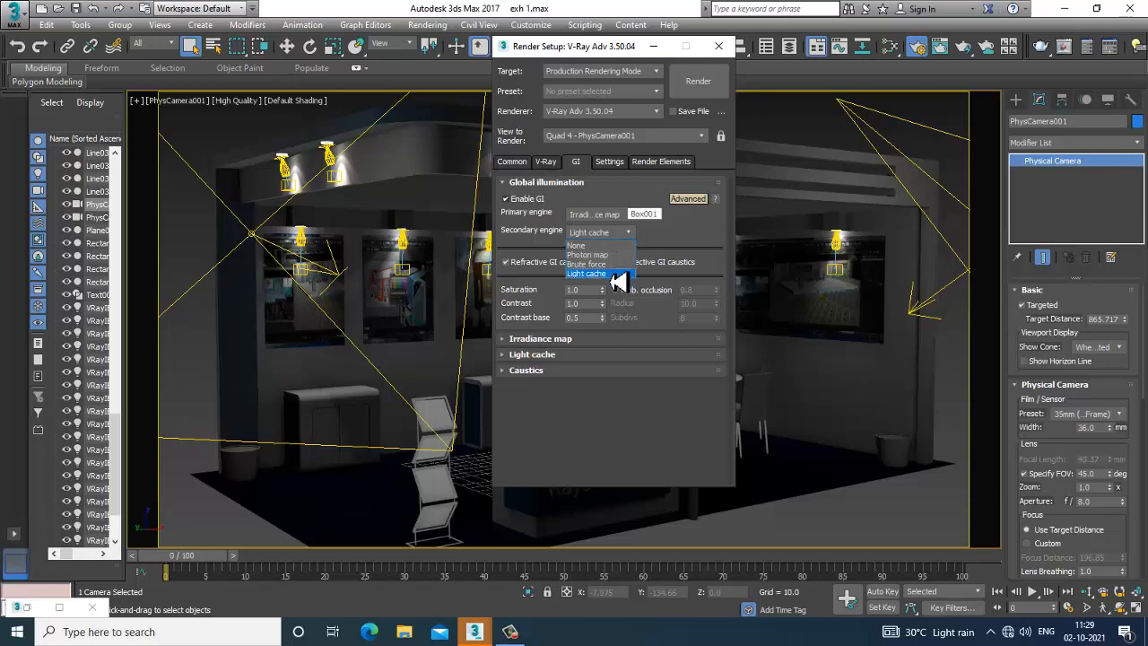
{"action": "left_click", "coordinate": [615, 280]}
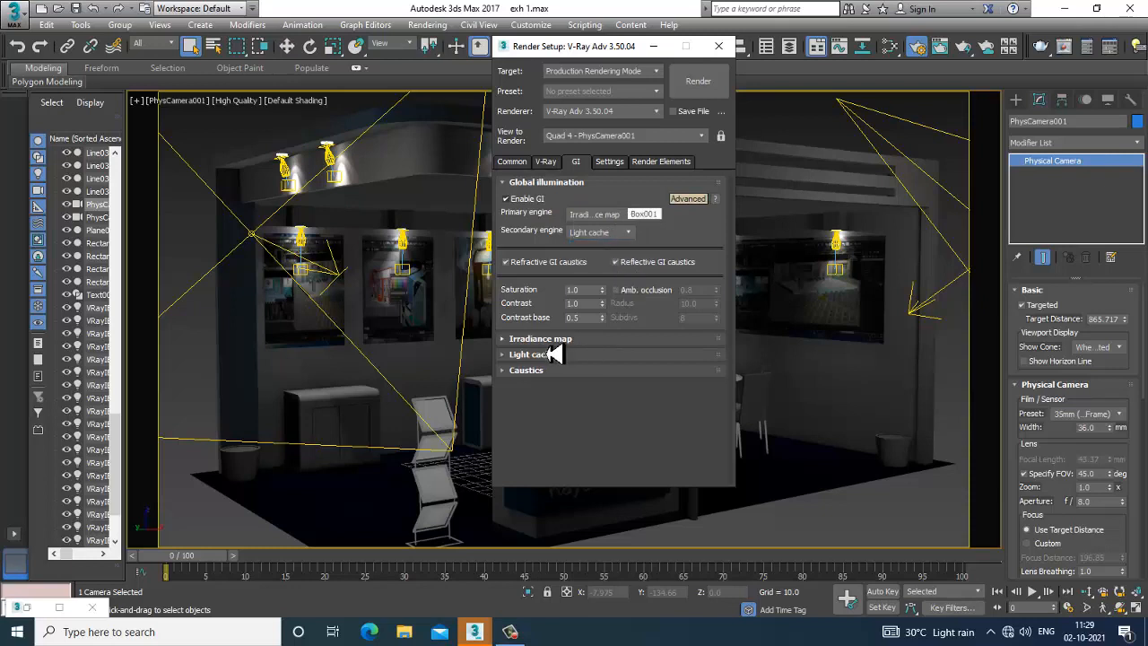
{"action": "left_click", "coordinate": [691, 201]}
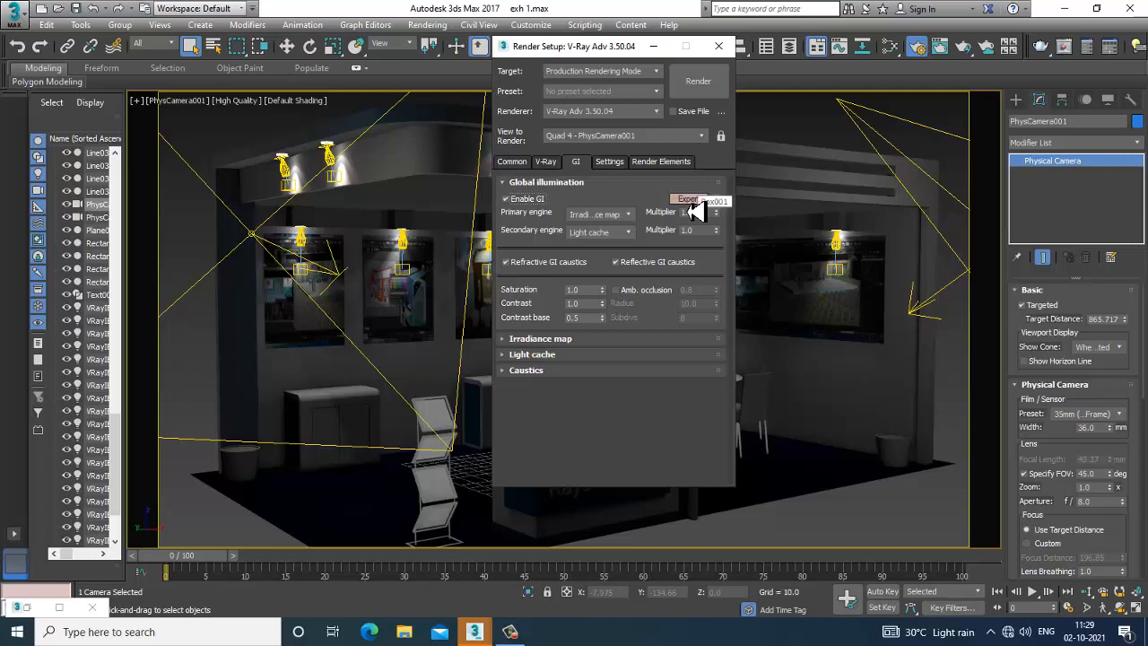
{"action": "left_click", "coordinate": [633, 182]}
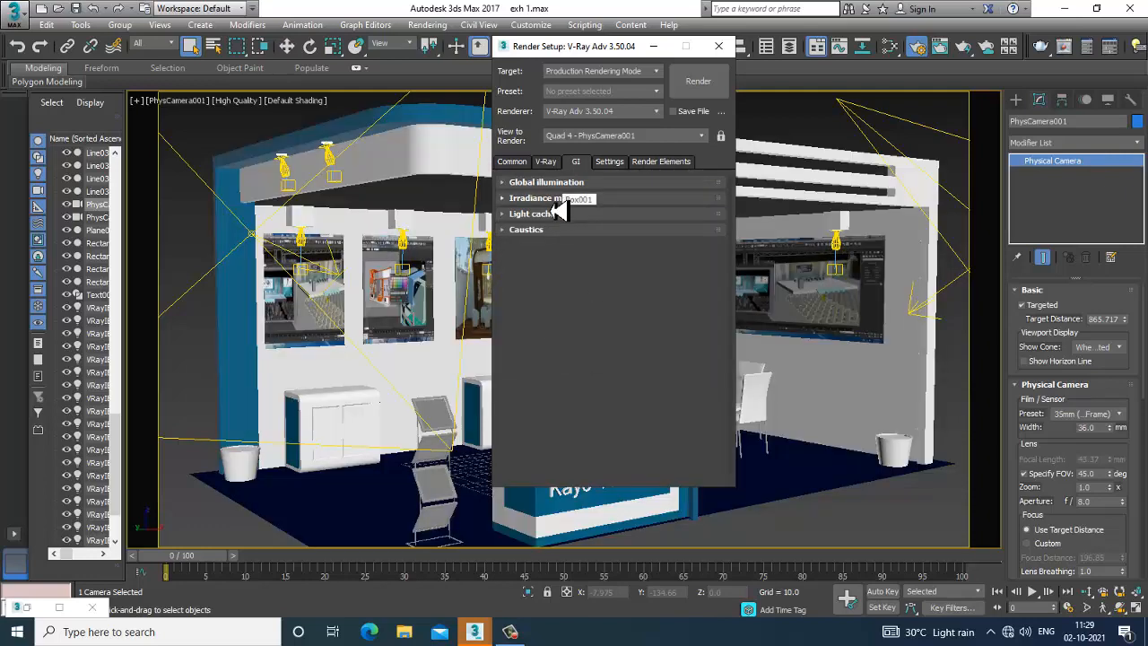
Set the irradiance map subdivs to 180 and interpolation samples to 70, and enable Detail enhancement
{"action": "left_click", "coordinate": [557, 198]}
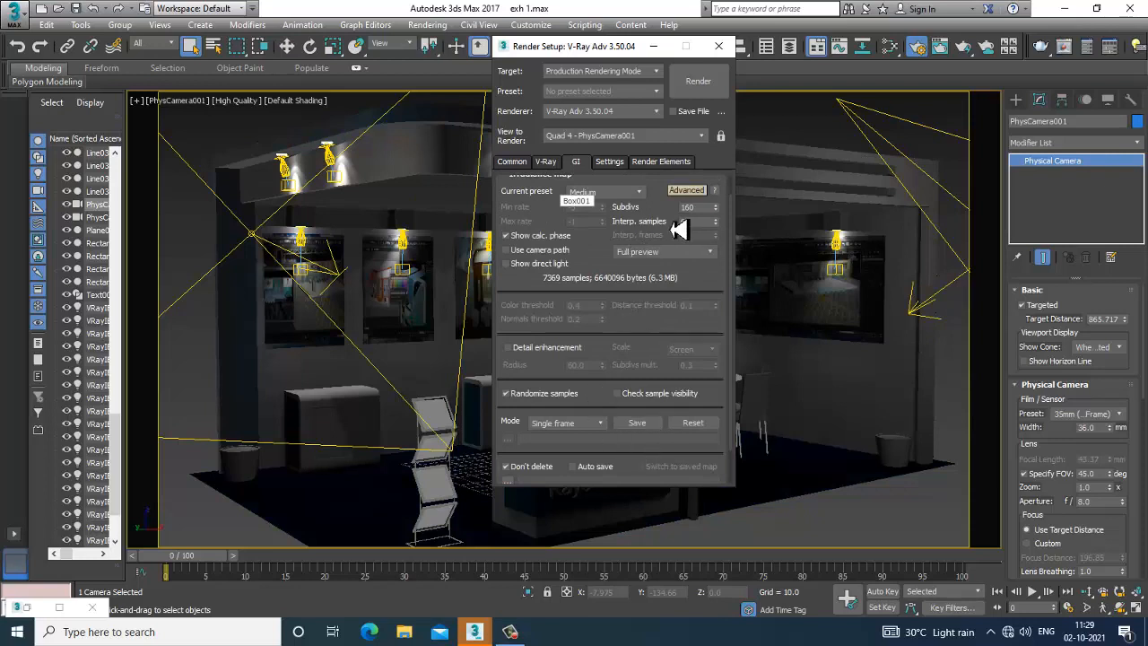
{"action": "double_click", "coordinate": [699, 207]}
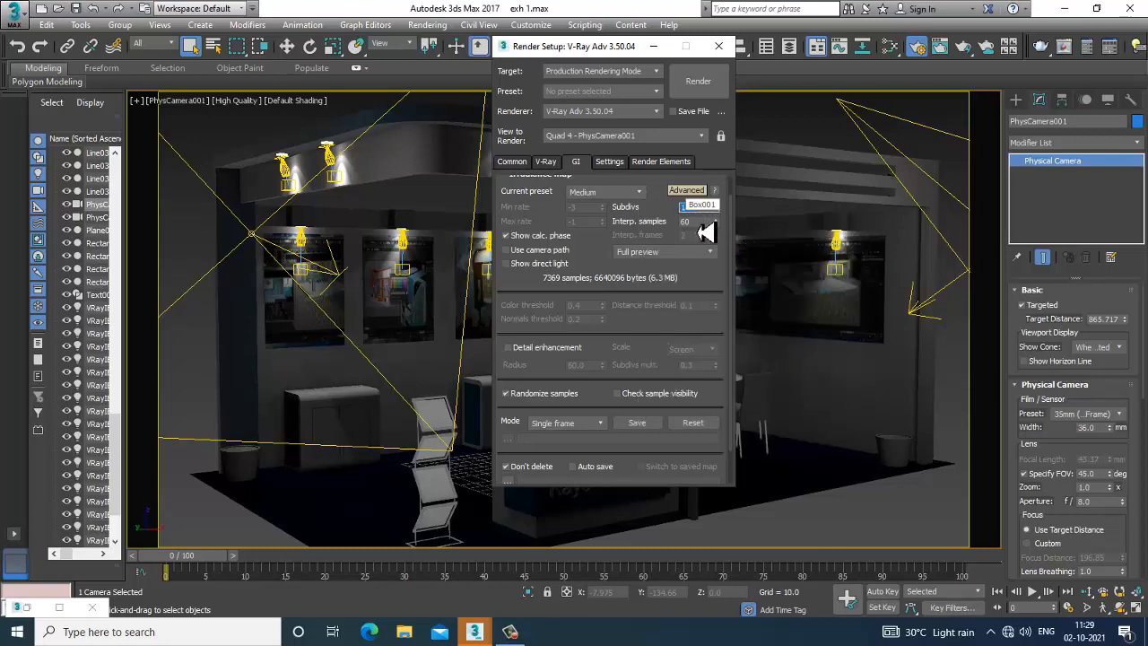
{"action": "left_click_drag", "start_coordinate": [697, 224], "coordinate": [582, 230]}
{"action": "type", "text": "70"}
{"action": "key", "text": "Return"}
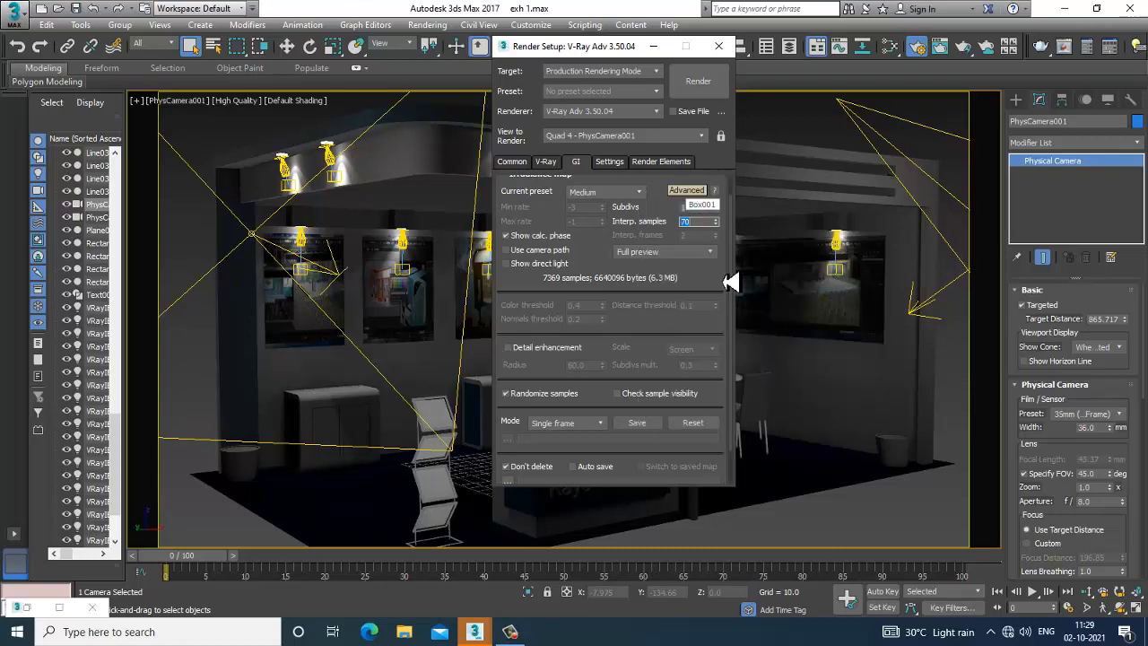
{"action": "left_click", "coordinate": [538, 352]}
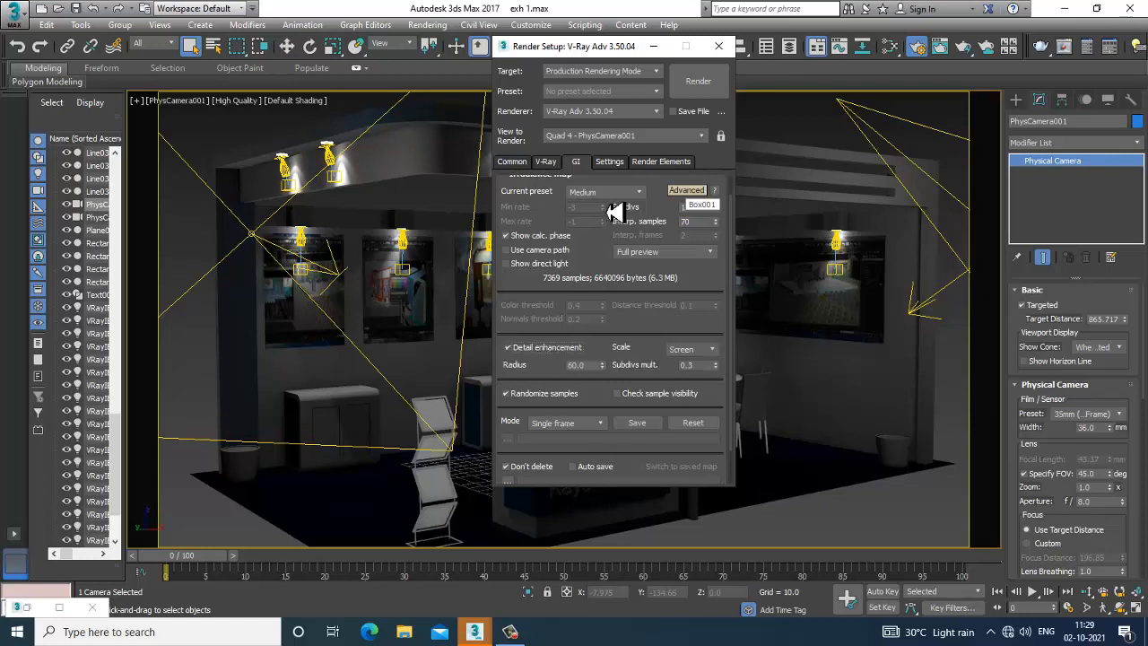
Examine the V-Ray System, Light cache and Default displacement settings, and return to the irradiance map settings
{"action": "left_click", "coordinate": [614, 163]}
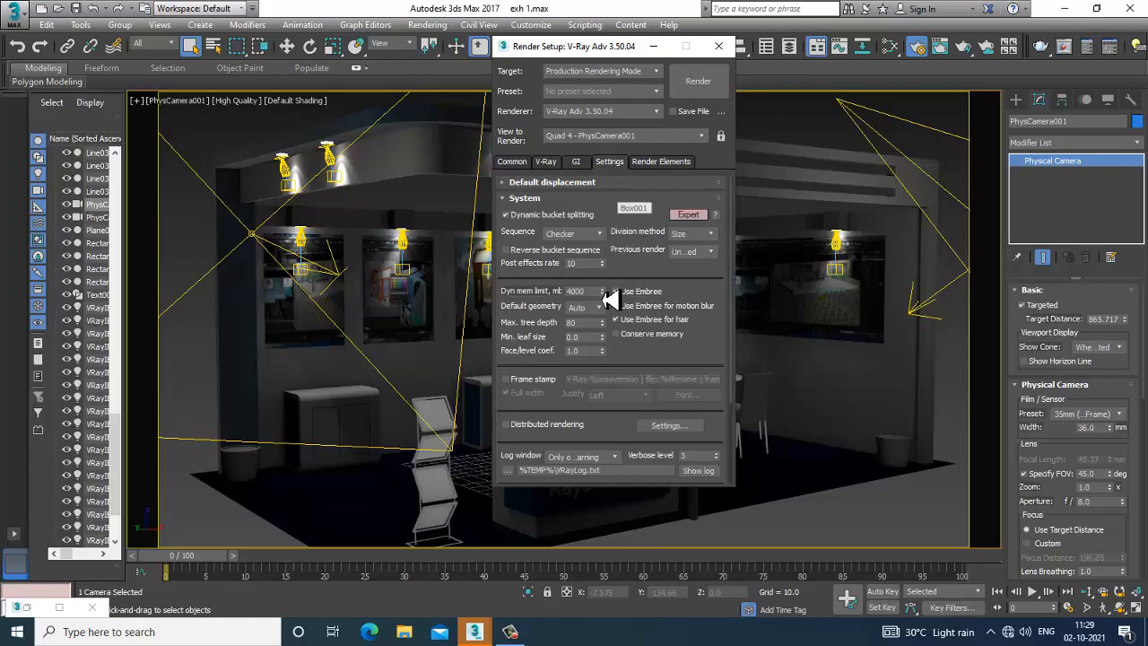
{"action": "scroll", "coordinate": [612, 256], "scroll_direction": "down", "scroll_amount": 3}
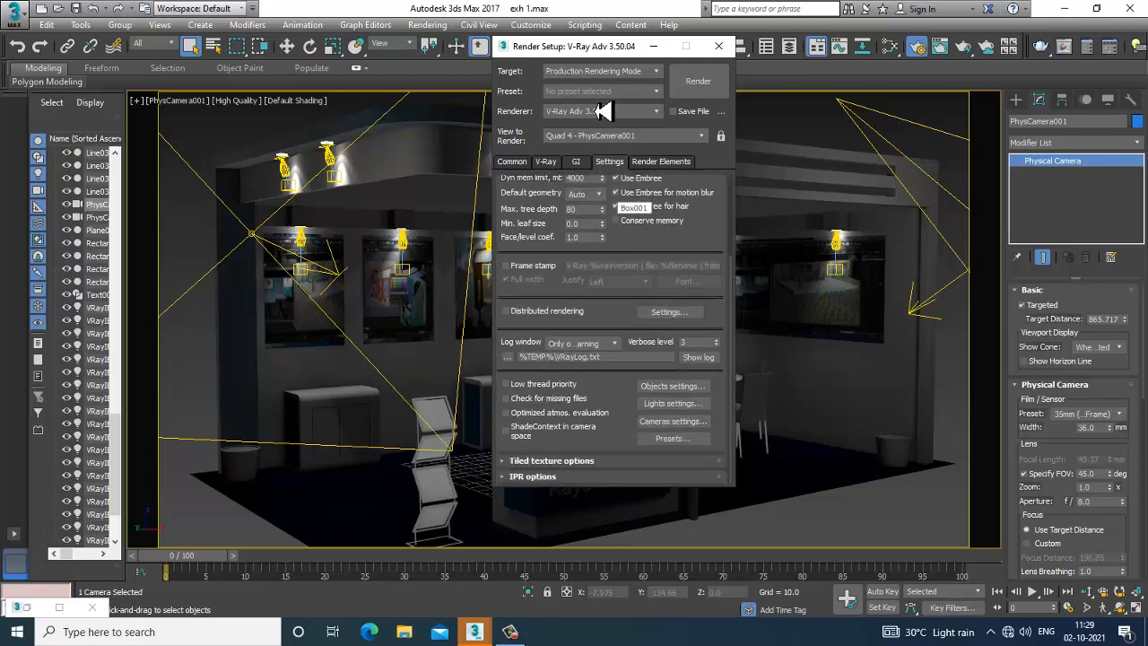
{"action": "left_click", "coordinate": [577, 161]}
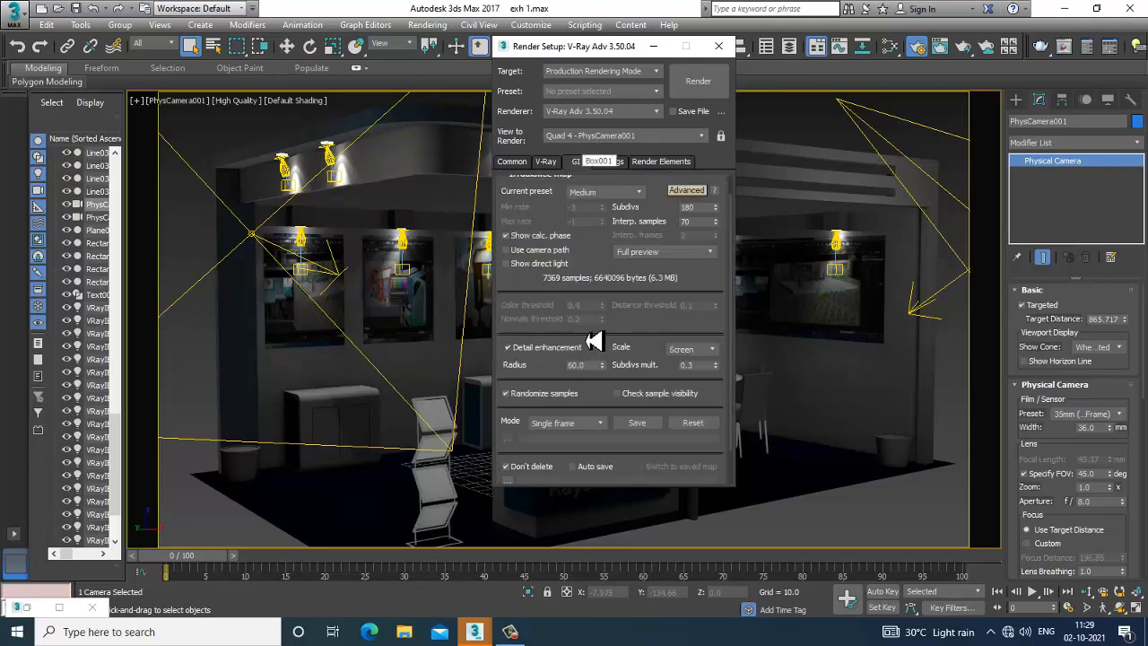
{"action": "scroll", "coordinate": [597, 193], "scroll_direction": "down", "scroll_amount": 1}
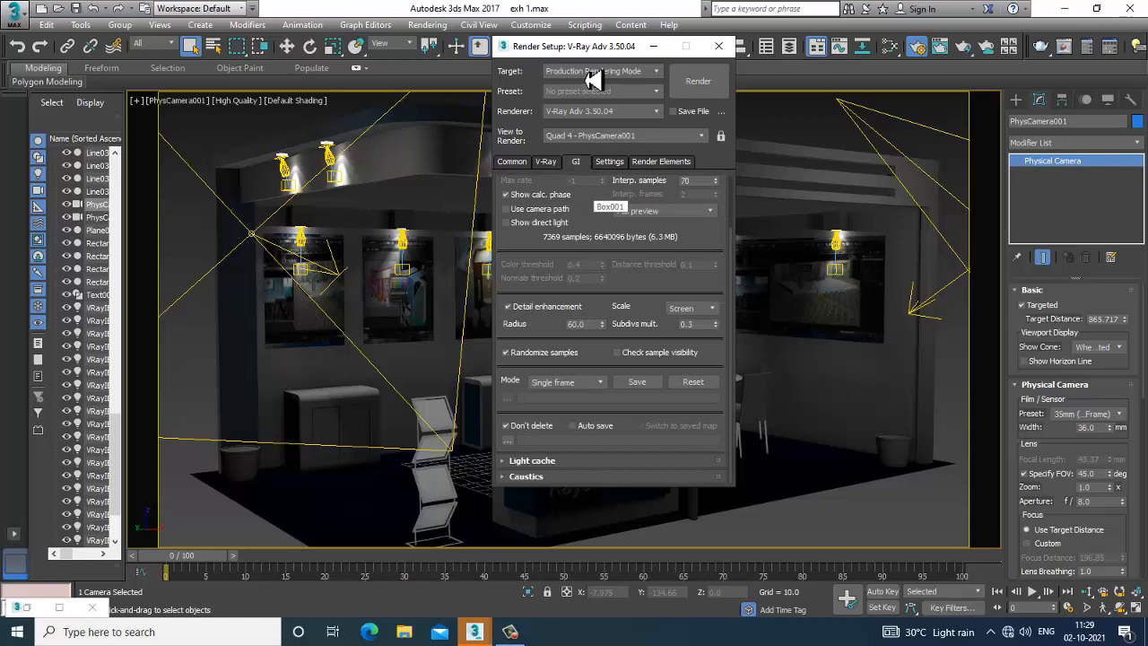
{"action": "left_click", "coordinate": [556, 462]}
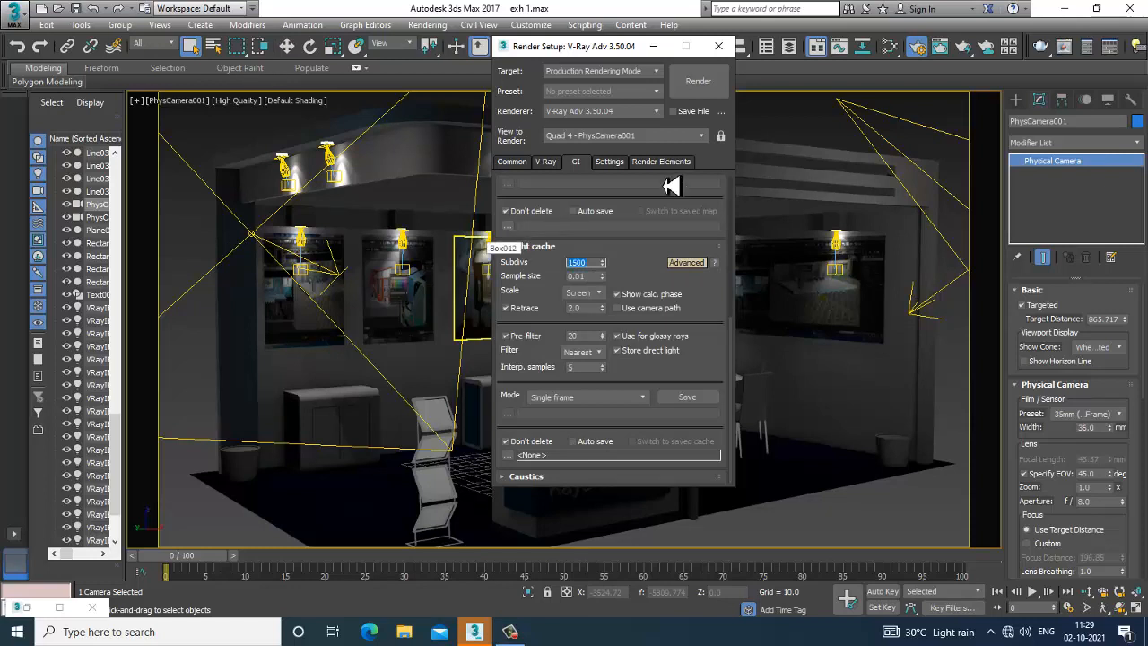
{"action": "left_click", "coordinate": [609, 162]}
{"action": "left_click", "coordinate": [586, 165]}
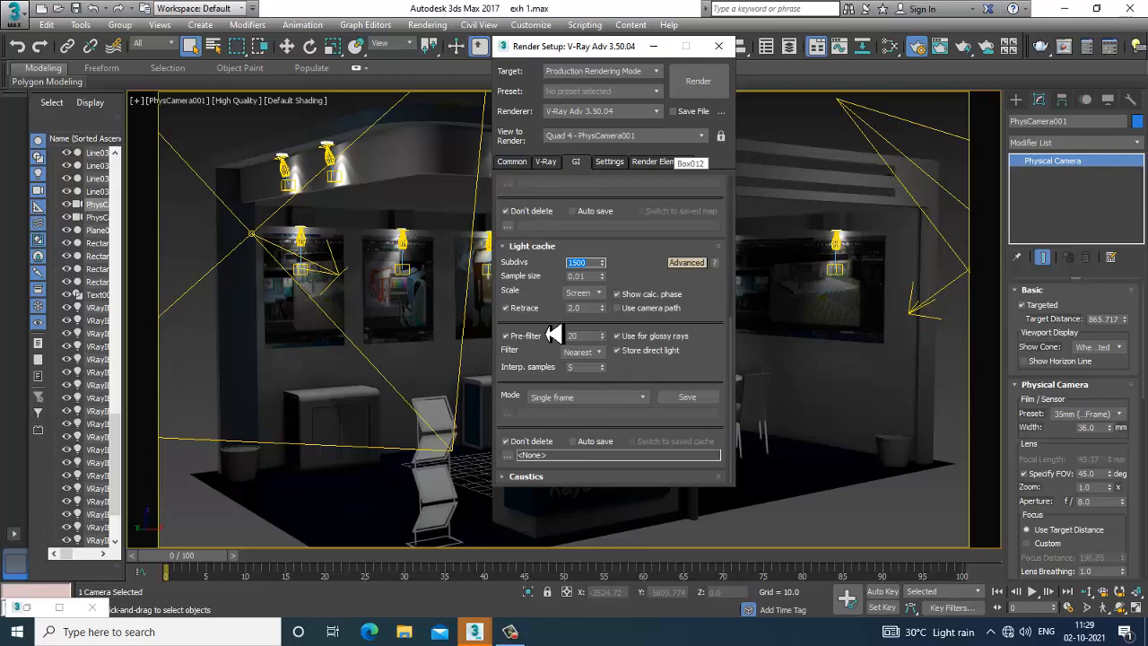
{"action": "left_click", "coordinate": [615, 165]}
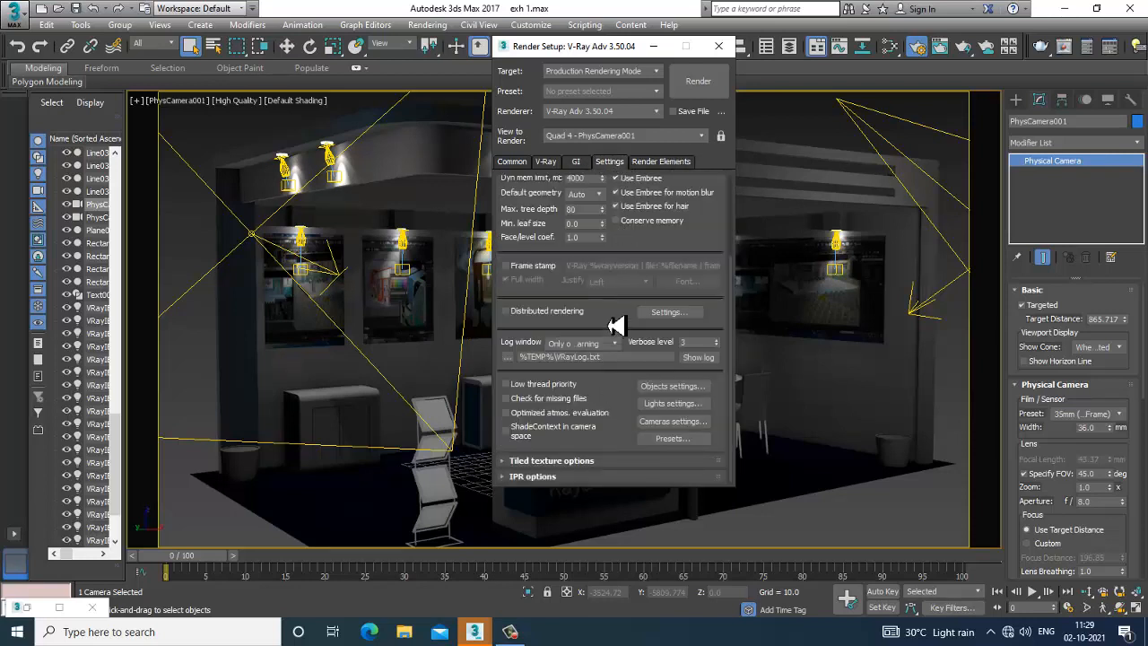
{"action": "scroll", "coordinate": [615, 422], "scroll_direction": "up", "scroll_amount": 3}
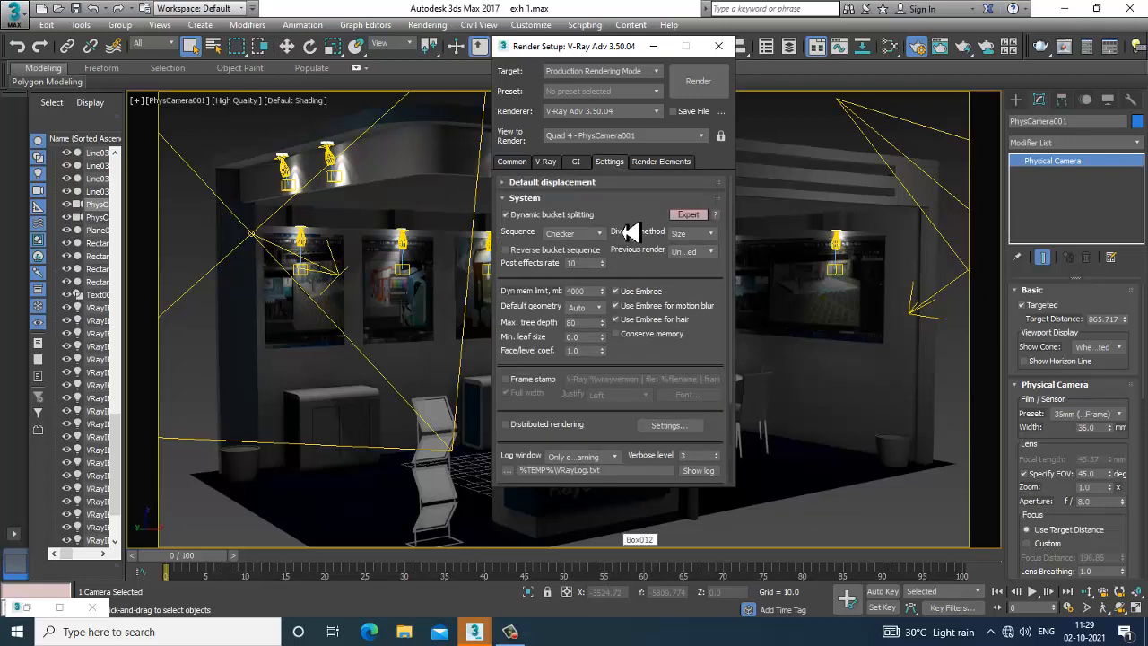
{"action": "left_click", "coordinate": [516, 185]}
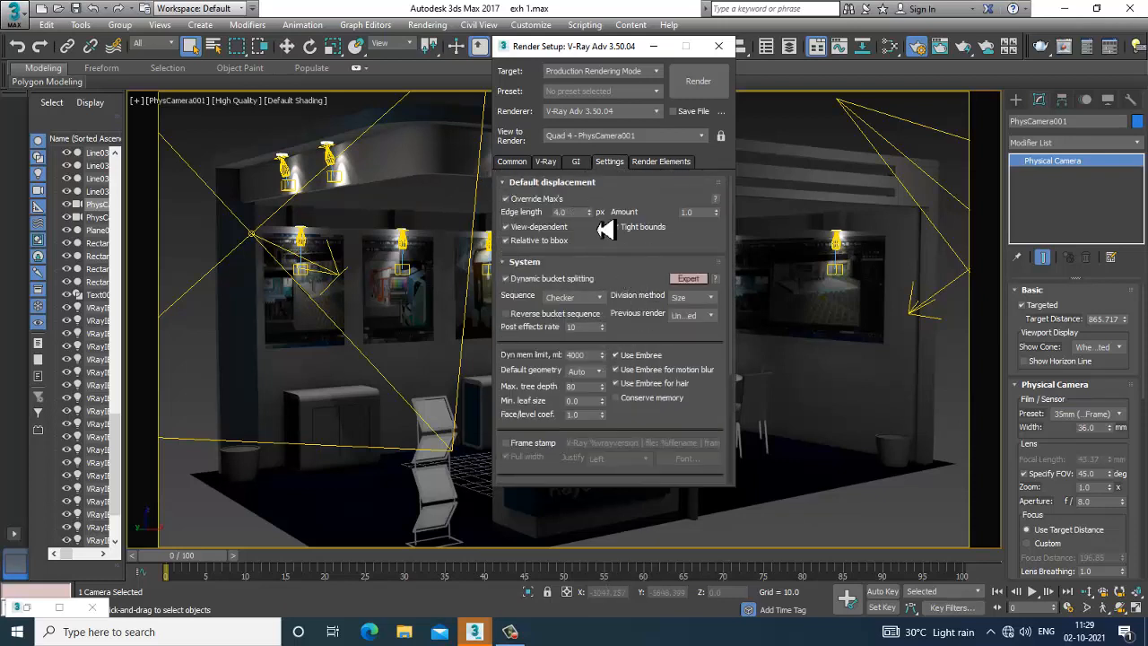
{"action": "left_click", "coordinate": [576, 162]}
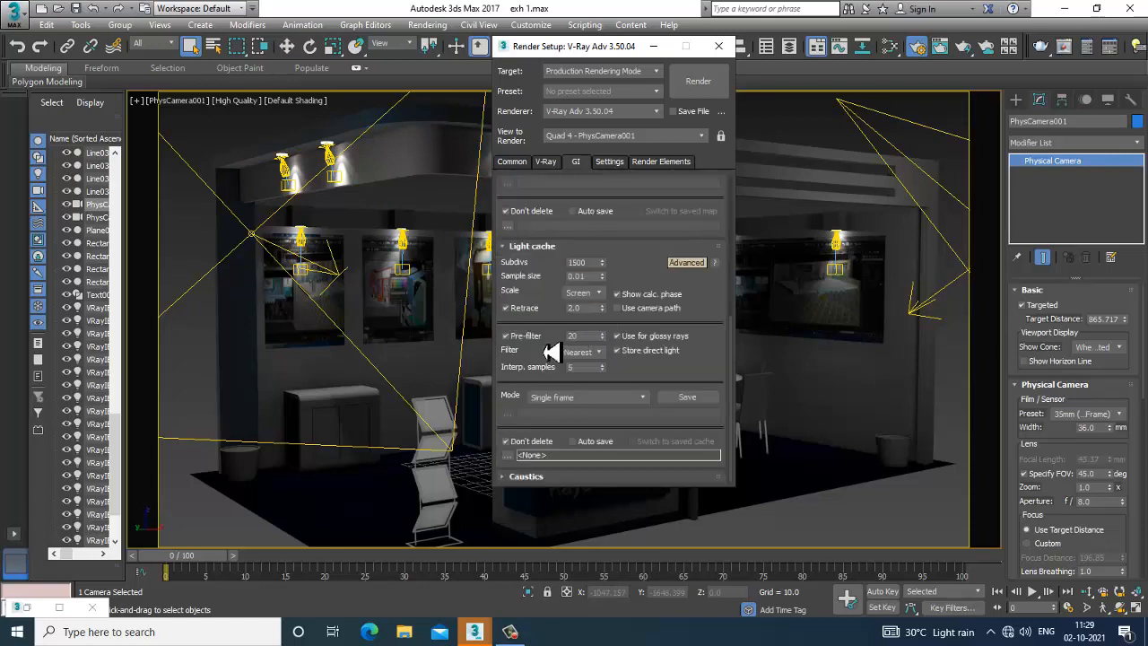
{"action": "scroll", "coordinate": [556, 488], "scroll_direction": "up", "scroll_amount": 6}
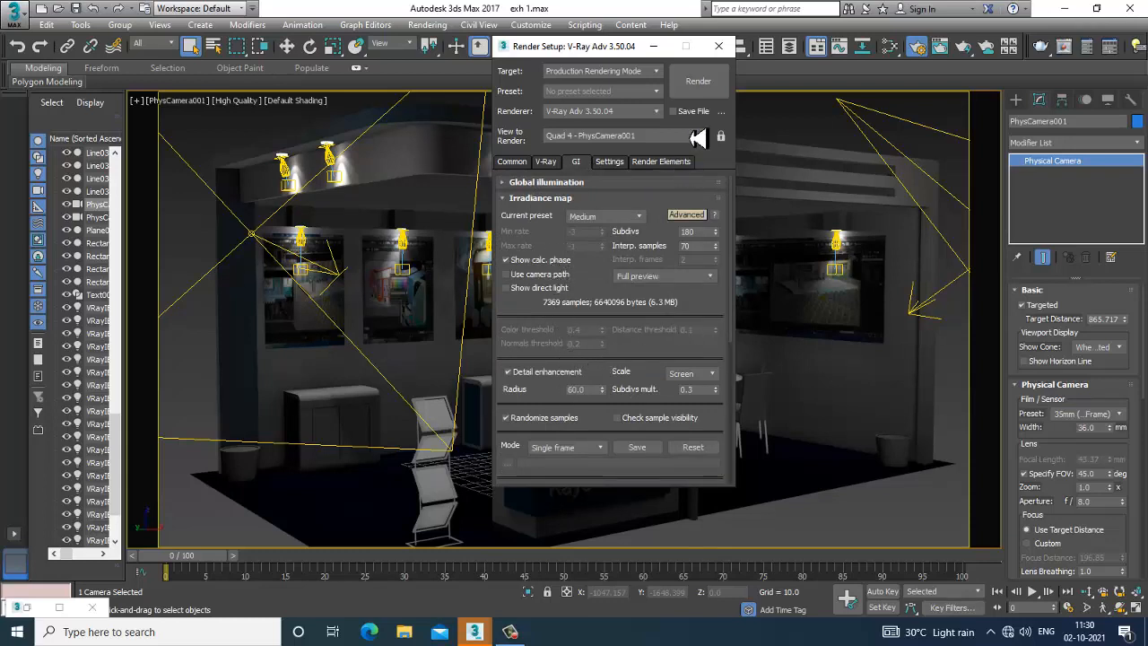
Start a test render of the PhysCamera001 view, close its frame buffer, and check the exhibition stall reference image
{"action": "left_click", "coordinate": [714, 82]}
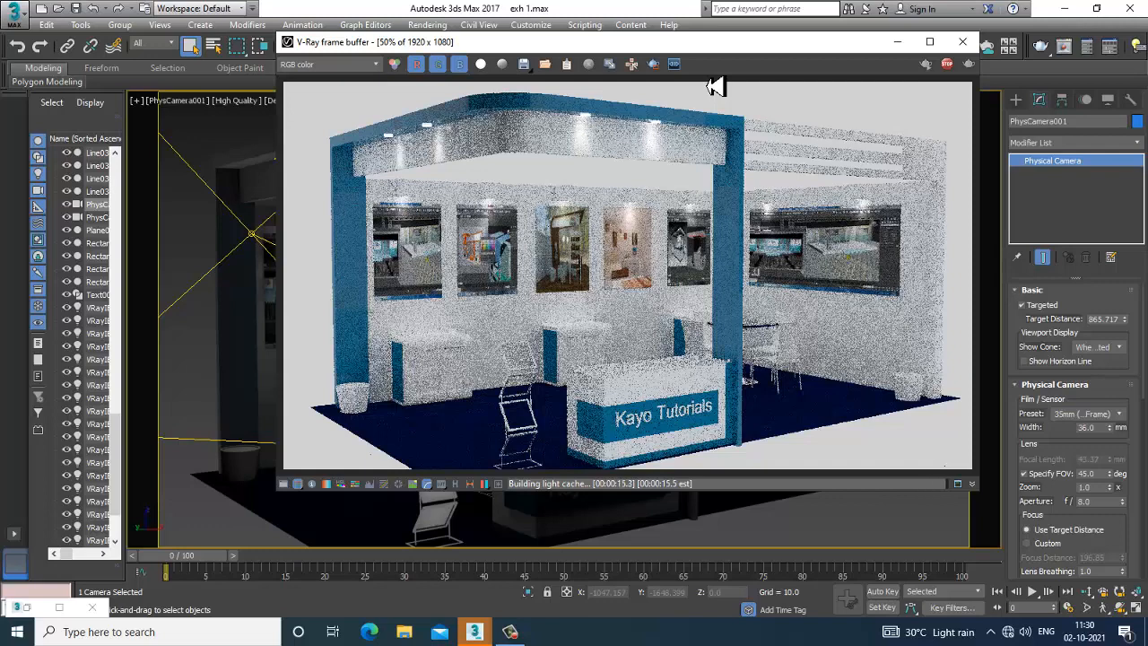
{"action": "left_click", "coordinate": [36, 613]}
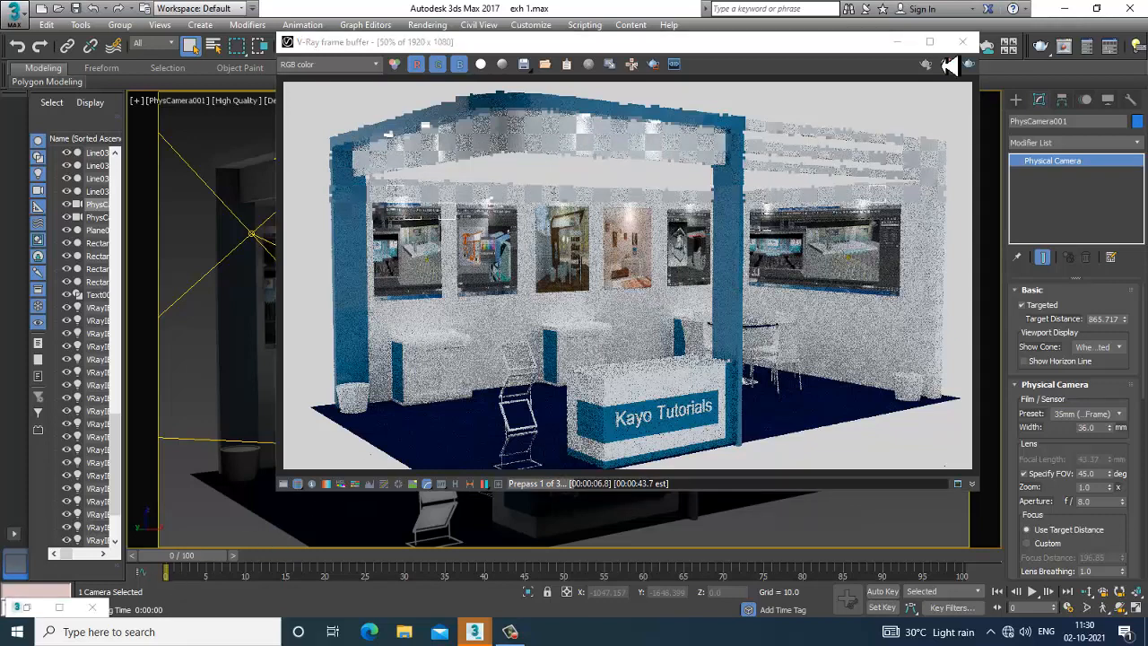
{"action": "left_click", "coordinate": [963, 43]}
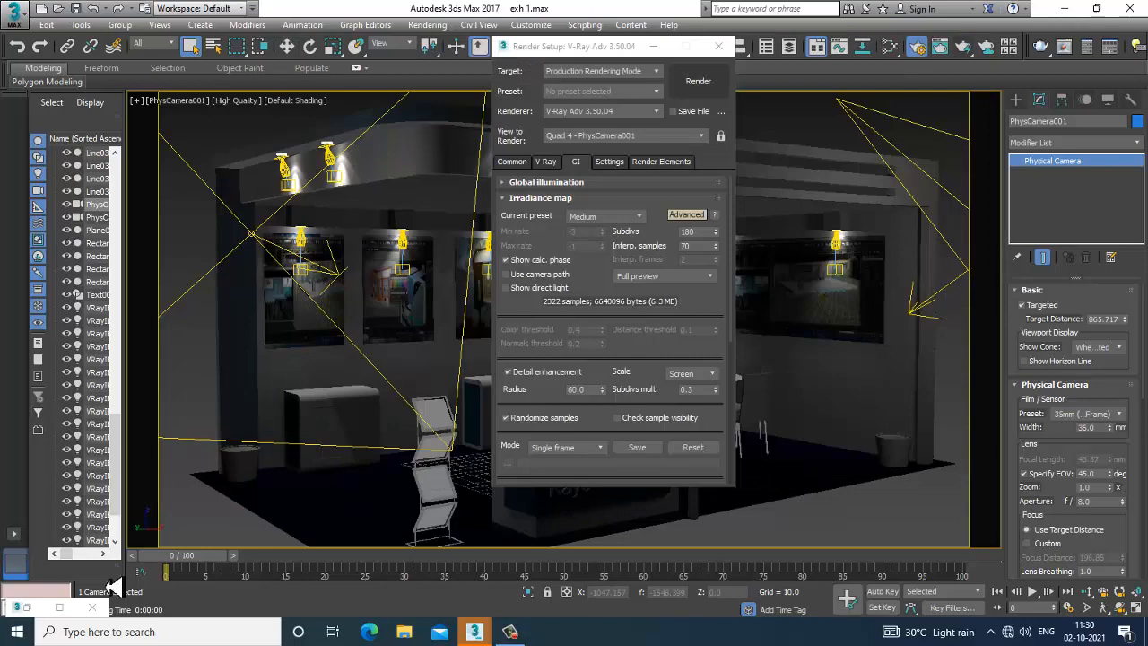
{"action": "left_click", "coordinate": [27, 608]}
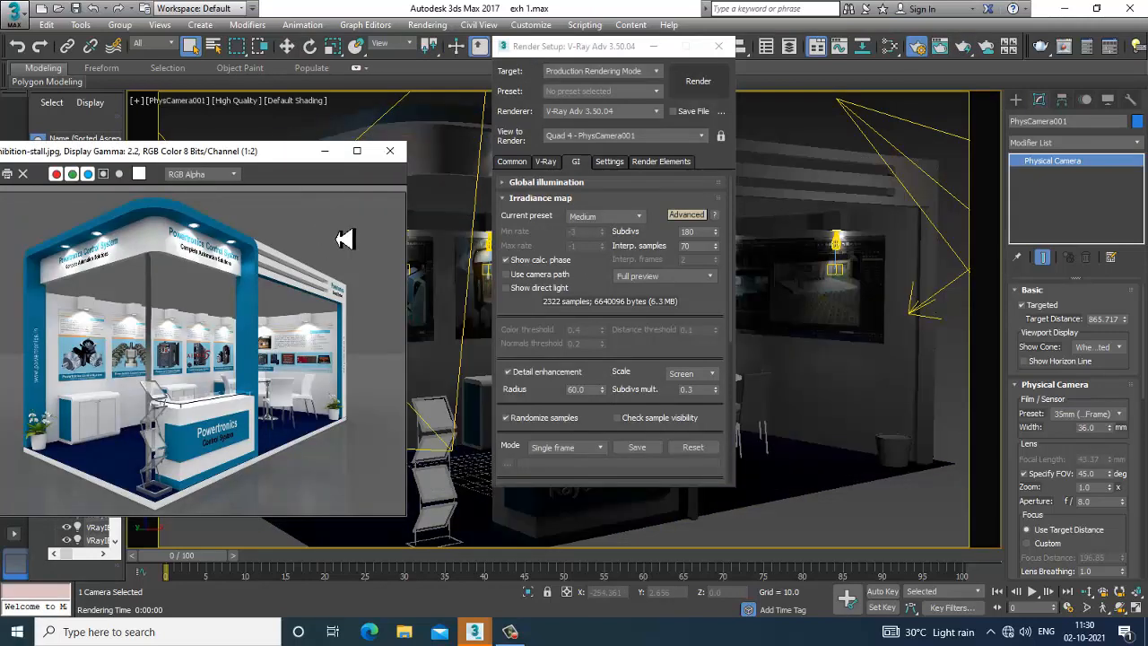
{"action": "left_click", "coordinate": [329, 158]}
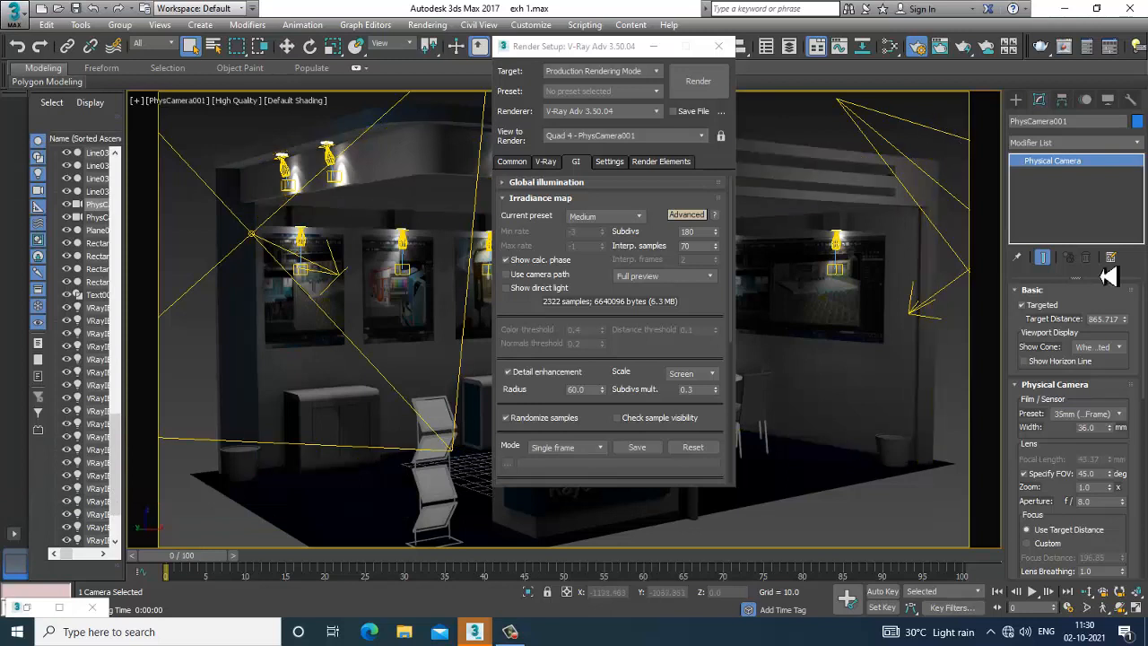
Select the plane light VRayLight001 beside the stall and set its multiplier to 0.09
{"action": "left_click", "coordinate": [942, 235]}
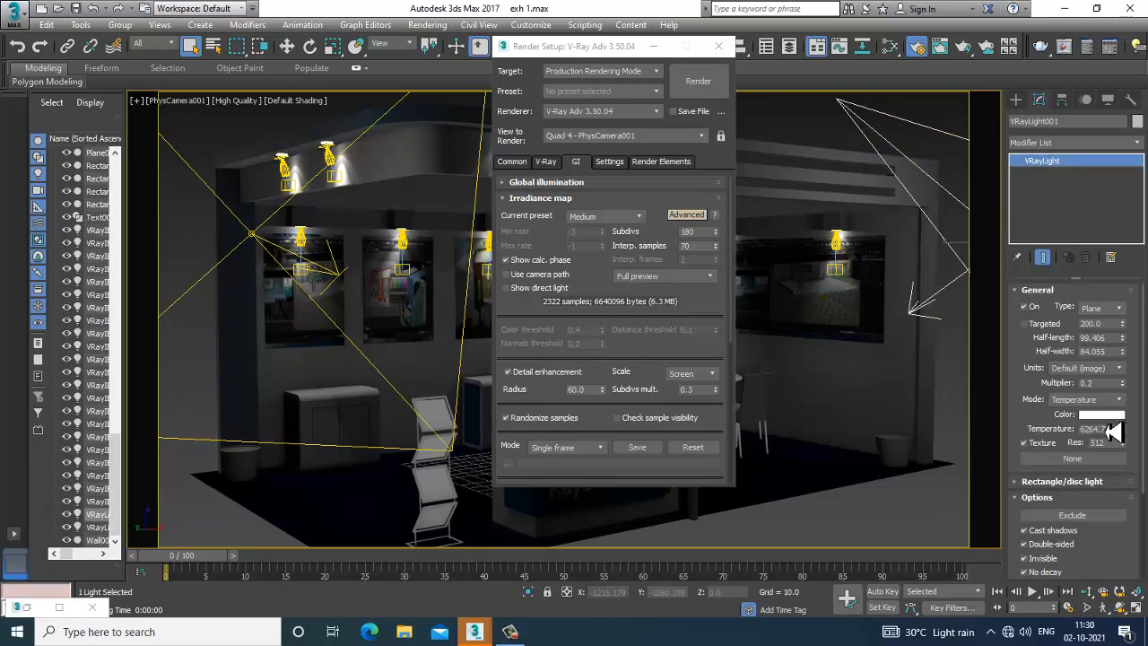
{"action": "left_click_drag", "start_coordinate": [1105, 387], "coordinate": [1007, 400]}
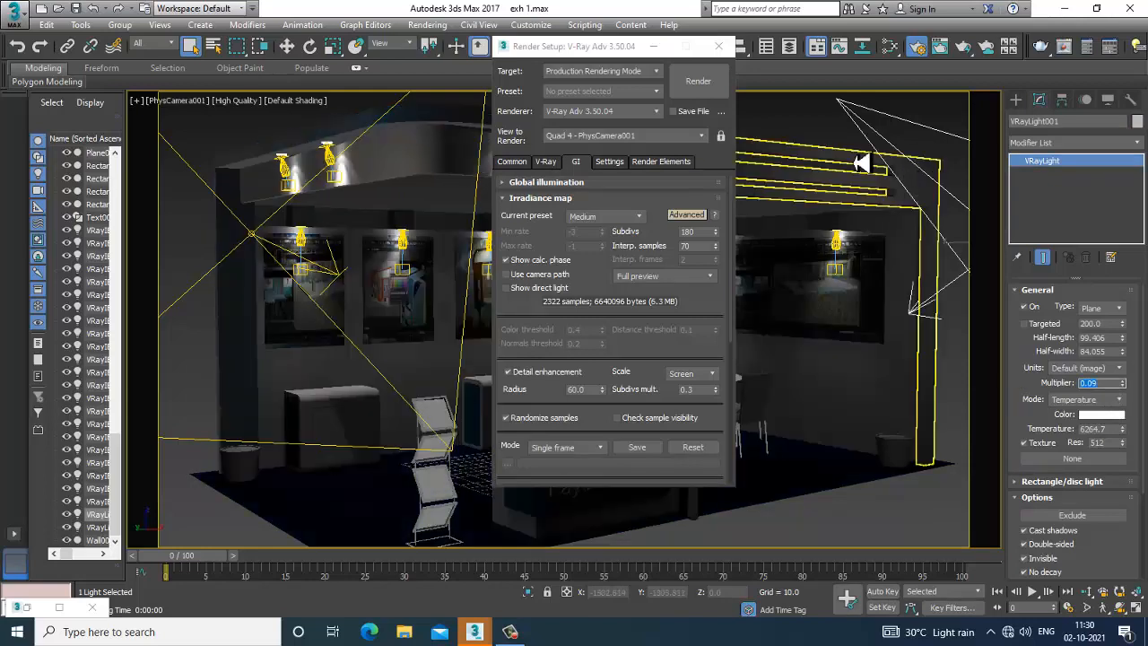
Test render the PhysCamera001 view with the dimmed plane light and close the frame buffer
{"action": "left_click", "coordinate": [709, 82]}
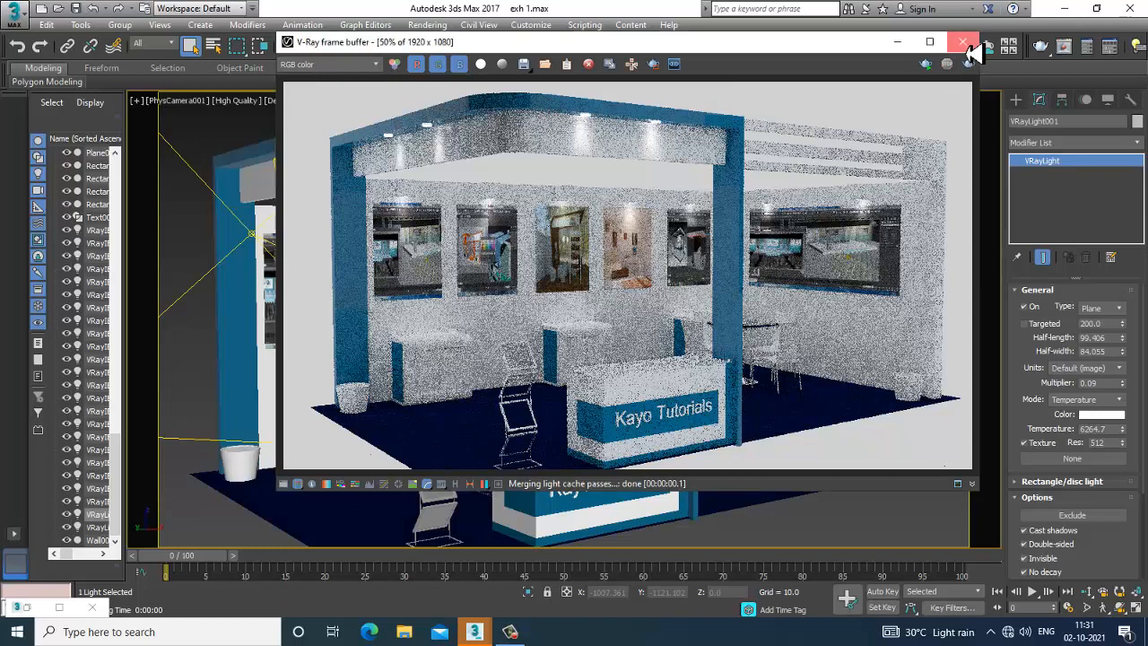
{"action": "left_click", "coordinate": [962, 41]}
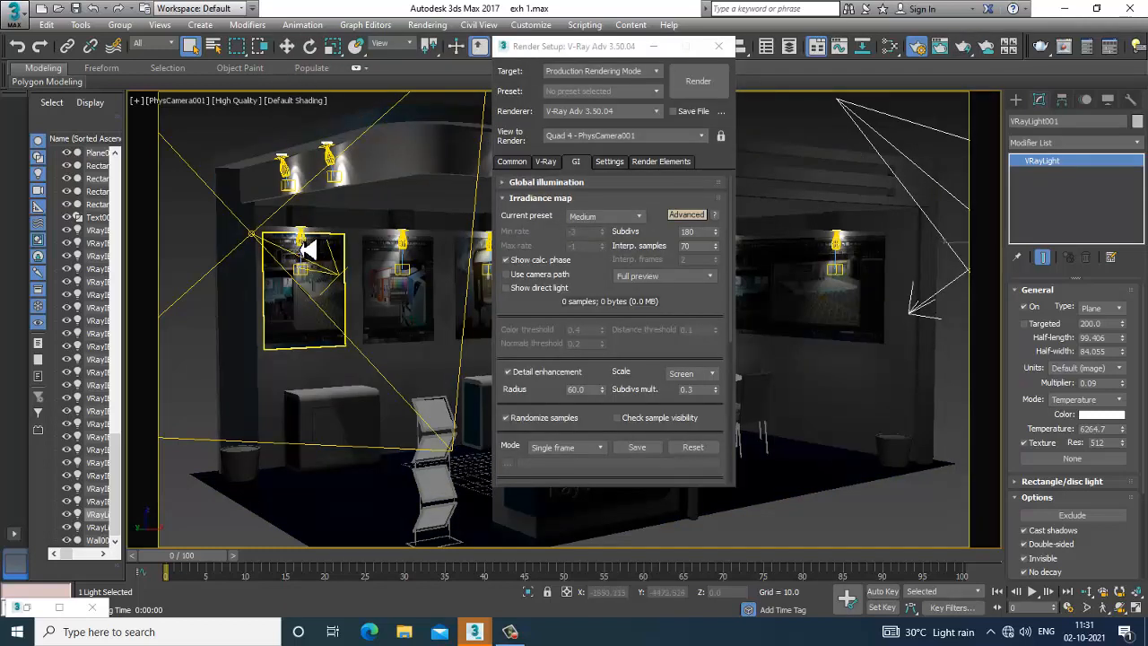
Select the IES light VRayIES001 above the first poster and raise its intensity value to about 3900
{"action": "left_click", "coordinate": [307, 251]}
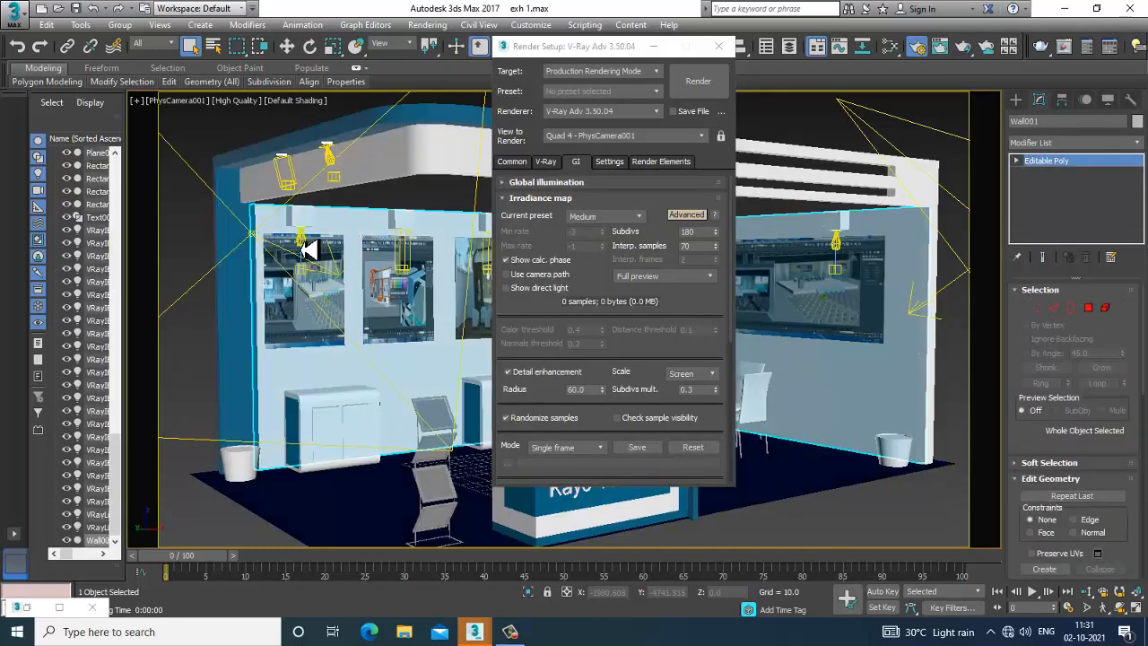
{"action": "left_click", "coordinate": [304, 244]}
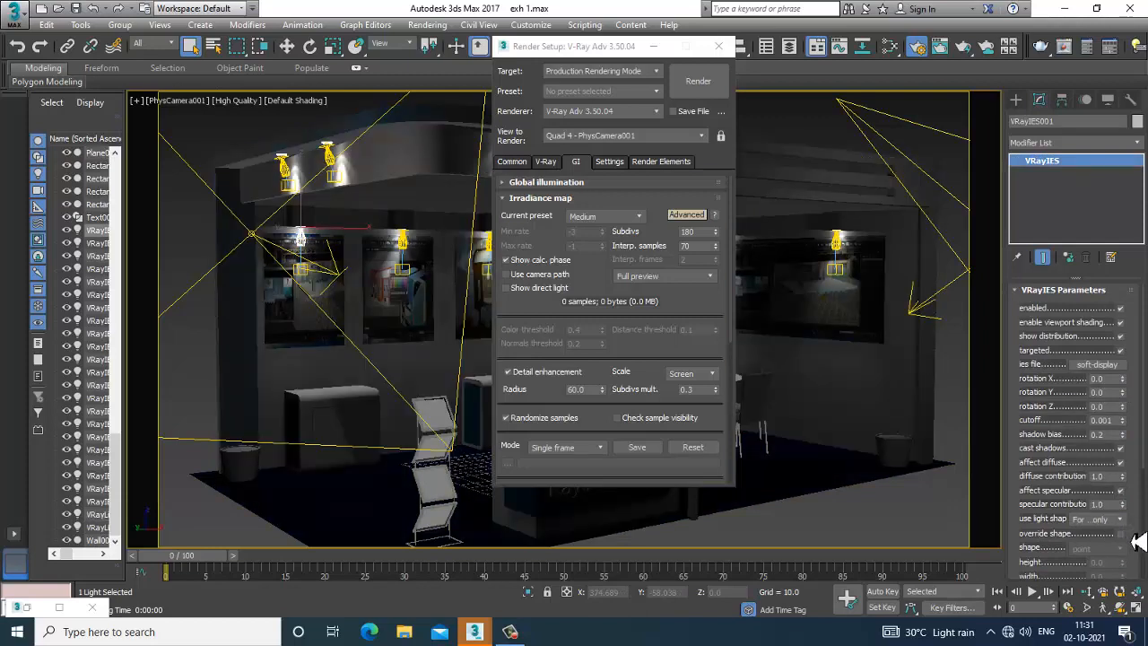
{"action": "left_click_drag", "start_coordinate": [1137, 542], "coordinate": [1139, 394]}
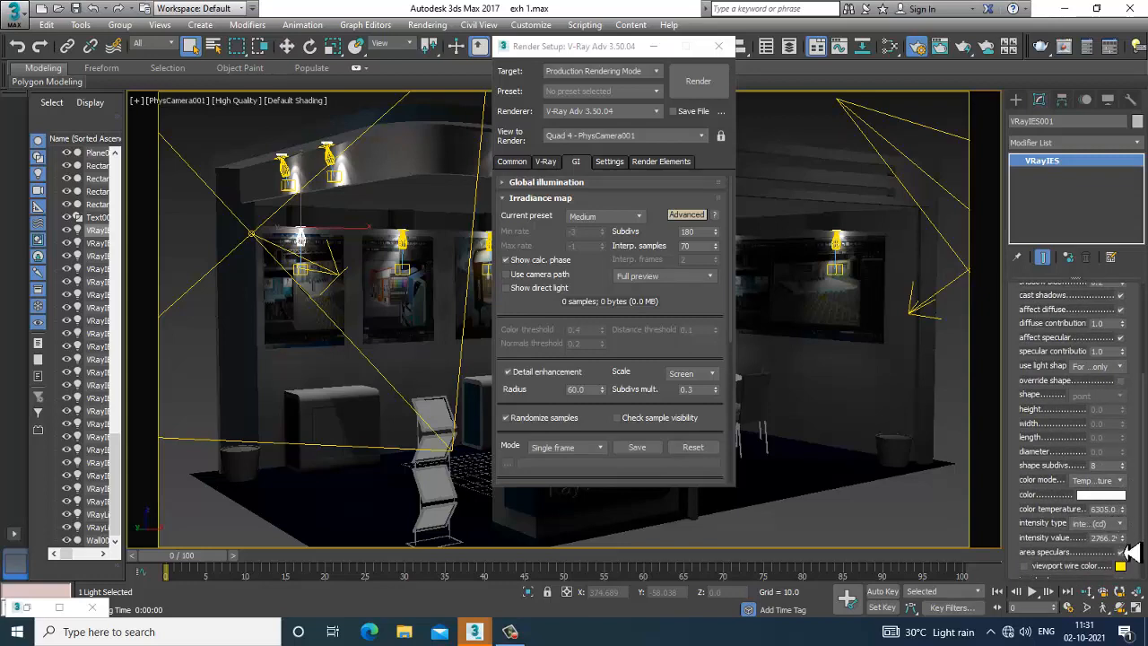
{"action": "left_click_drag", "start_coordinate": [1123, 527], "coordinate": [1123, 521]}
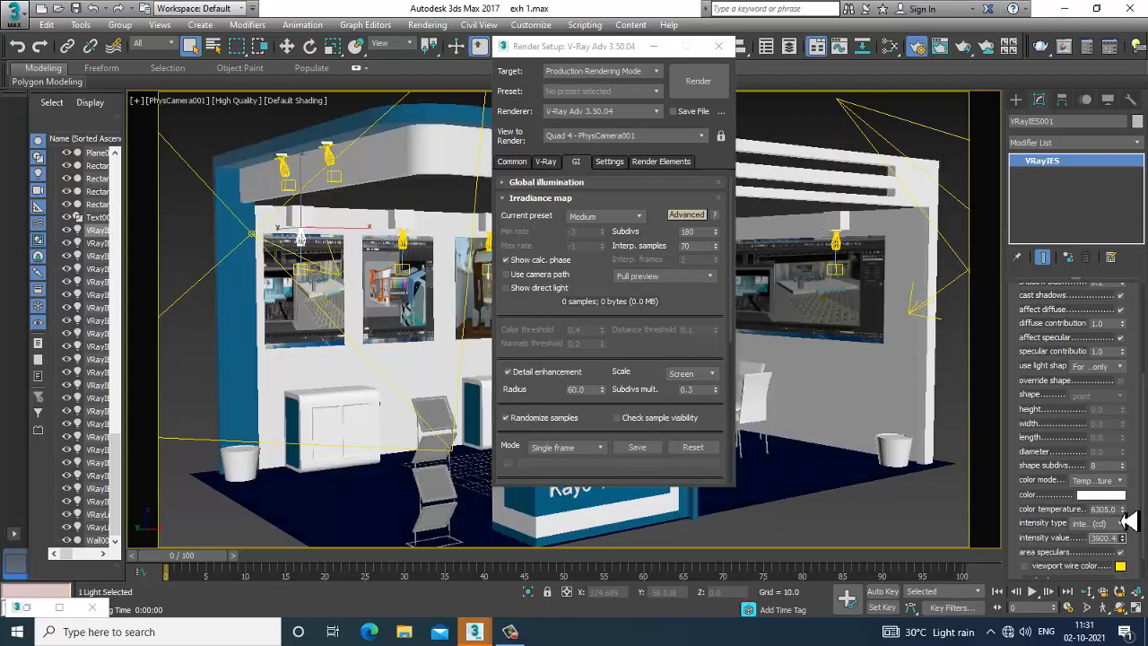
Select the fascia spotlight VRayIES008, render the PhysCamera001 view again, and close the frame buffer
{"action": "left_click", "coordinate": [285, 169]}
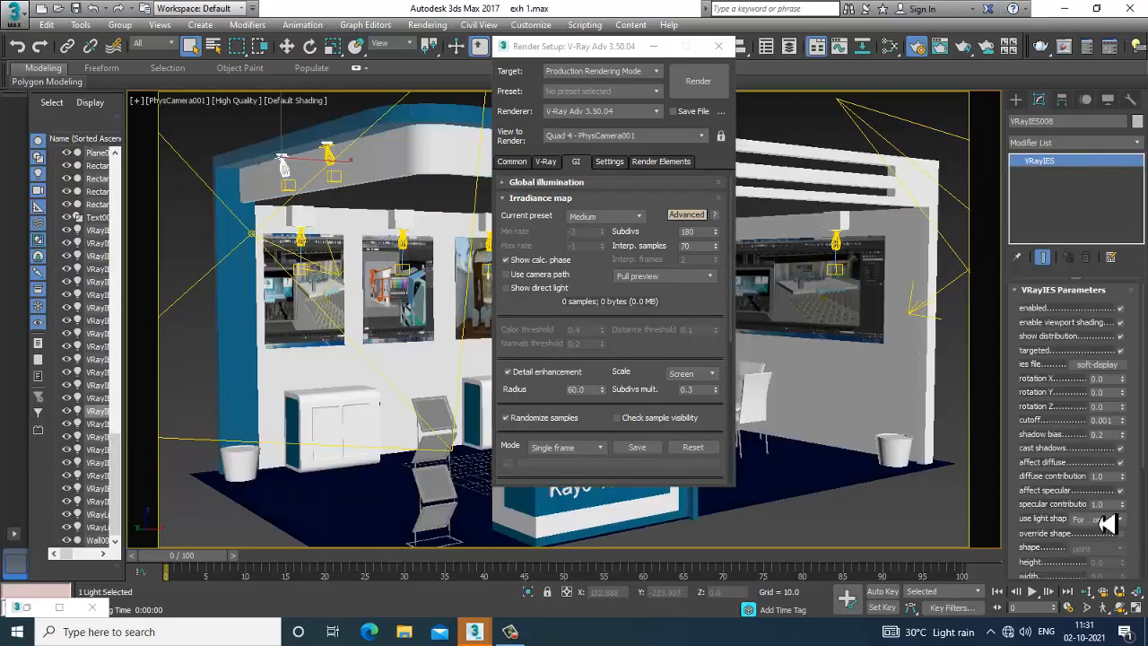
{"action": "left_click", "coordinate": [698, 86]}
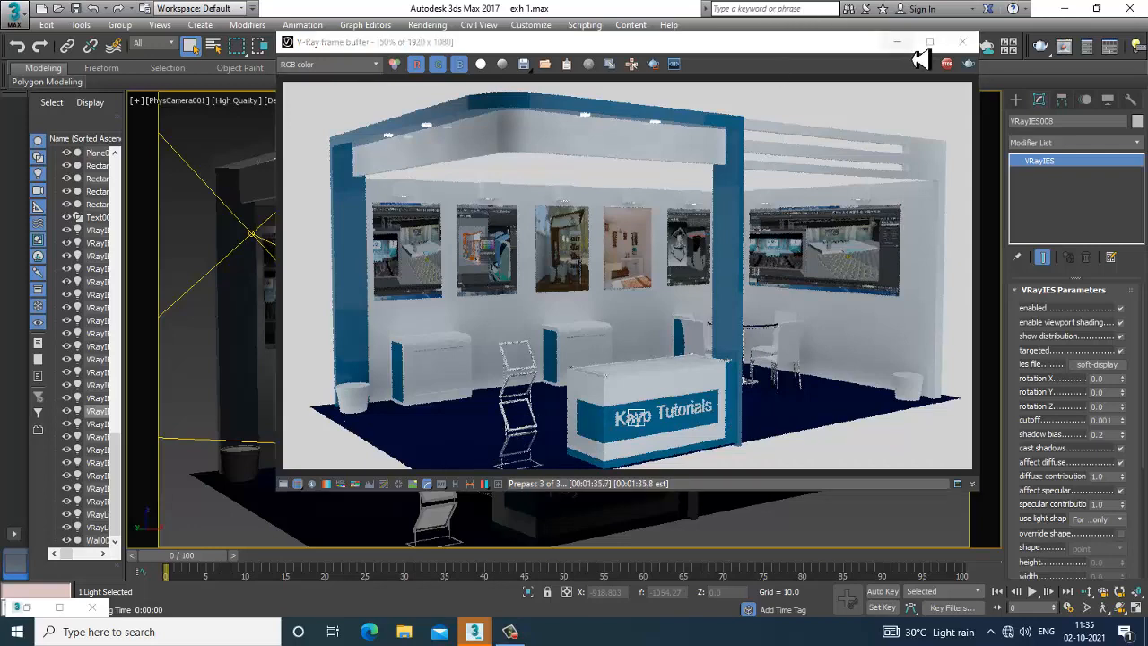
{"action": "left_click", "coordinate": [963, 41]}
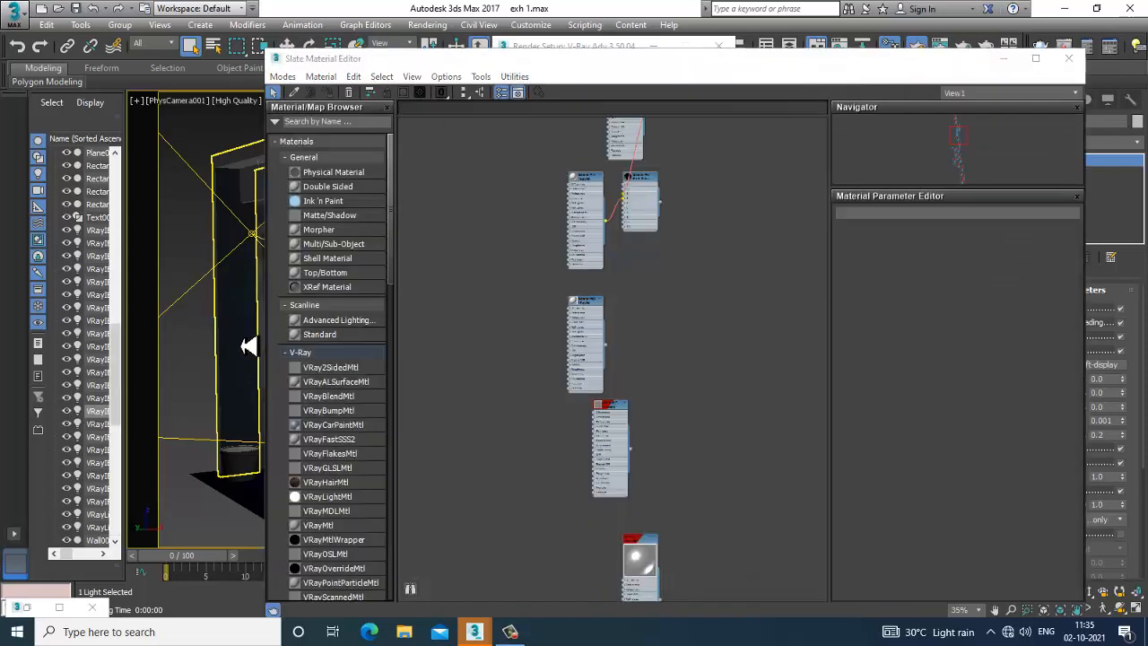
Select the blue entrance frame and darken the reflection colour of its blue VRayMtl, Material #21, to a value of 15
{"action": "left_click", "coordinate": [246, 344]}
{"action": "key", "text": "m"}
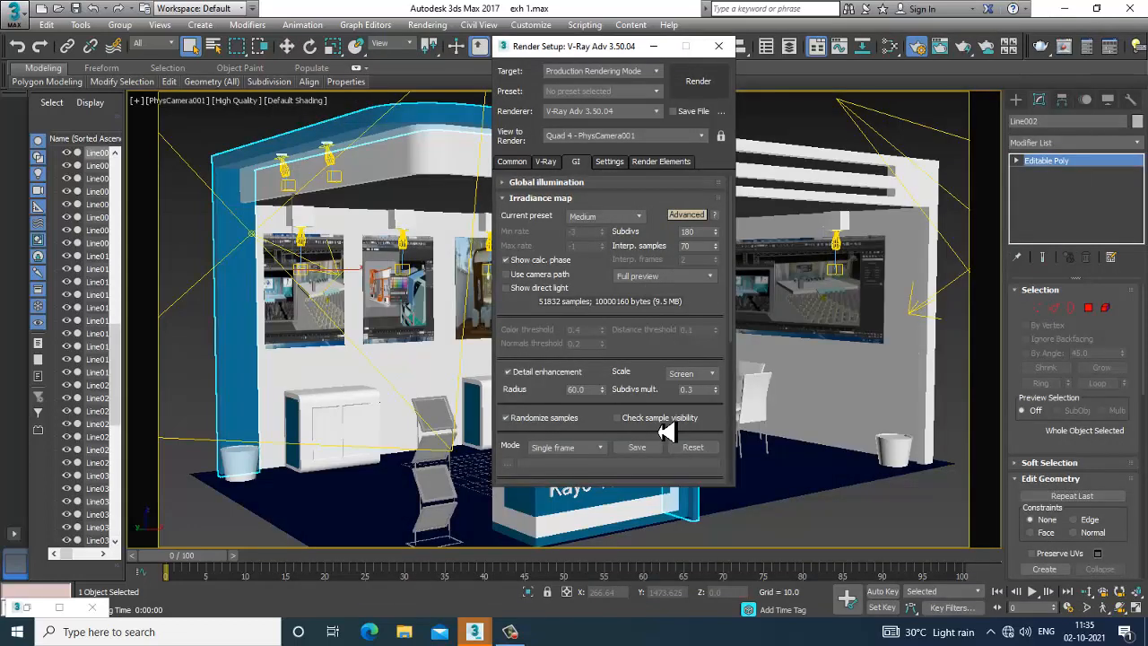
{"action": "key", "text": "m"}
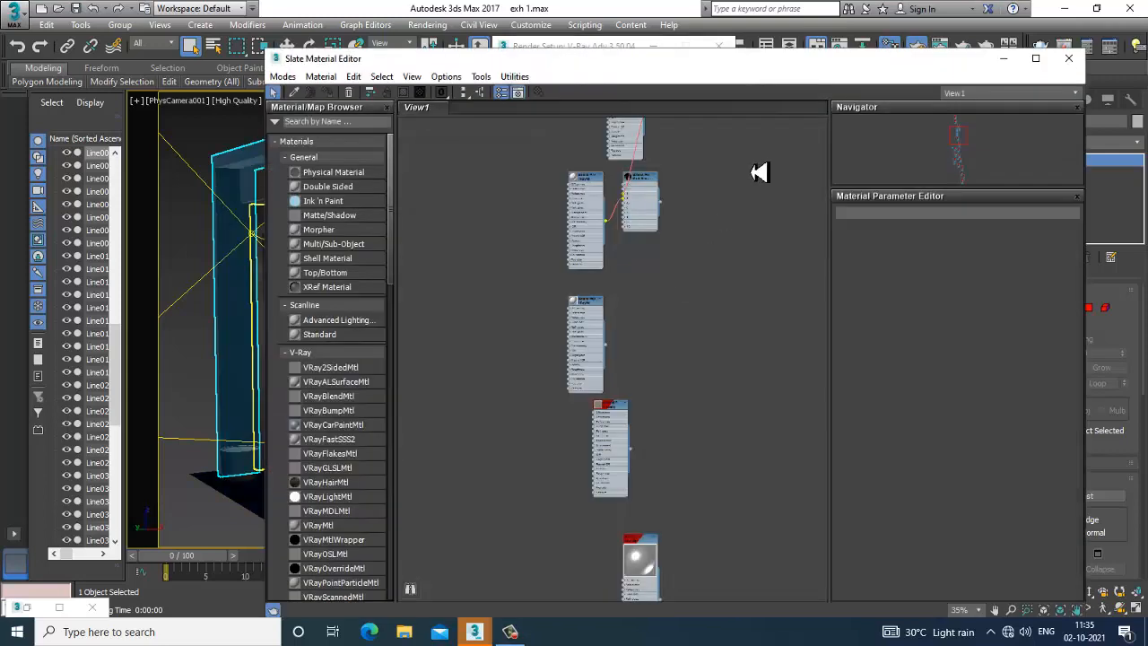
{"action": "middle_click_drag", "start_coordinate": [759, 172], "coordinate": [755, 448]}
{"action": "middle_click_drag", "start_coordinate": [714, 239], "coordinate": [710, 420]}
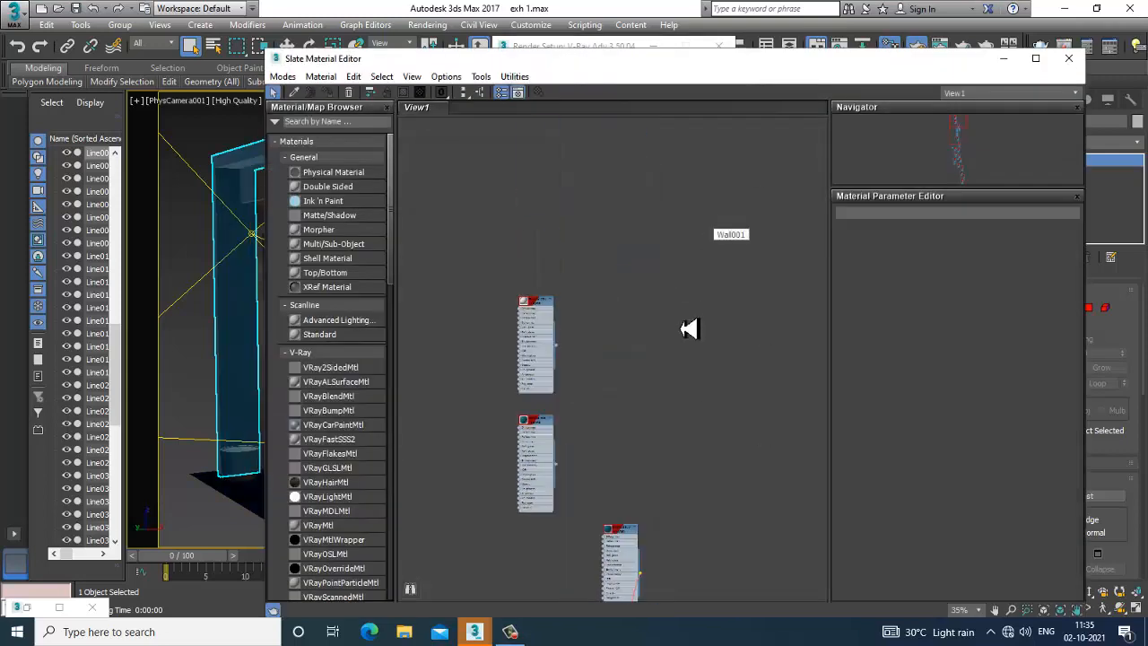
{"action": "middle_click_drag", "start_coordinate": [697, 350], "coordinate": [710, 427]}
{"action": "left_click", "coordinate": [558, 507]}
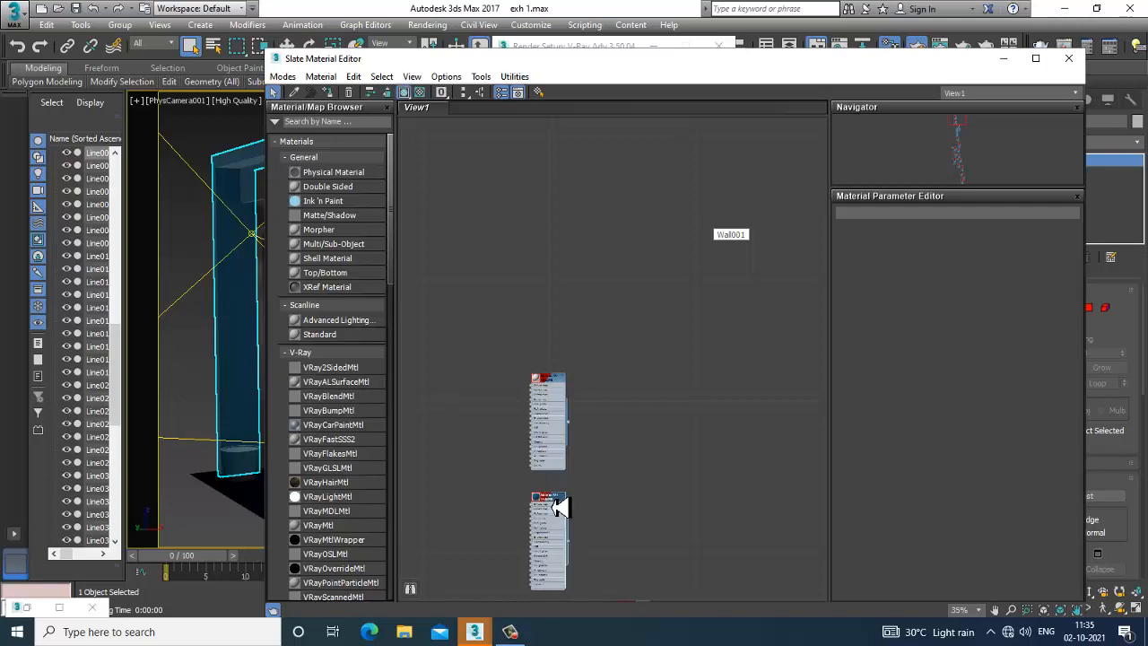
{"action": "double_click", "coordinate": [558, 507]}
{"action": "left_click", "coordinate": [922, 288]}
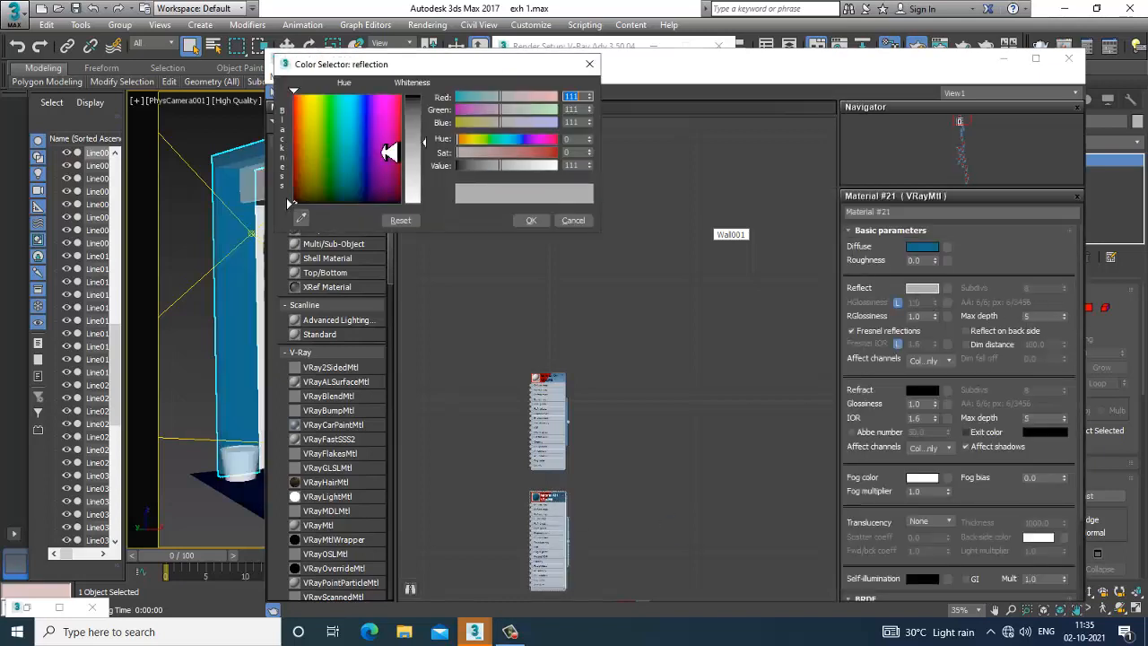
{"action": "left_click_drag", "start_coordinate": [425, 146], "coordinate": [428, 108]}
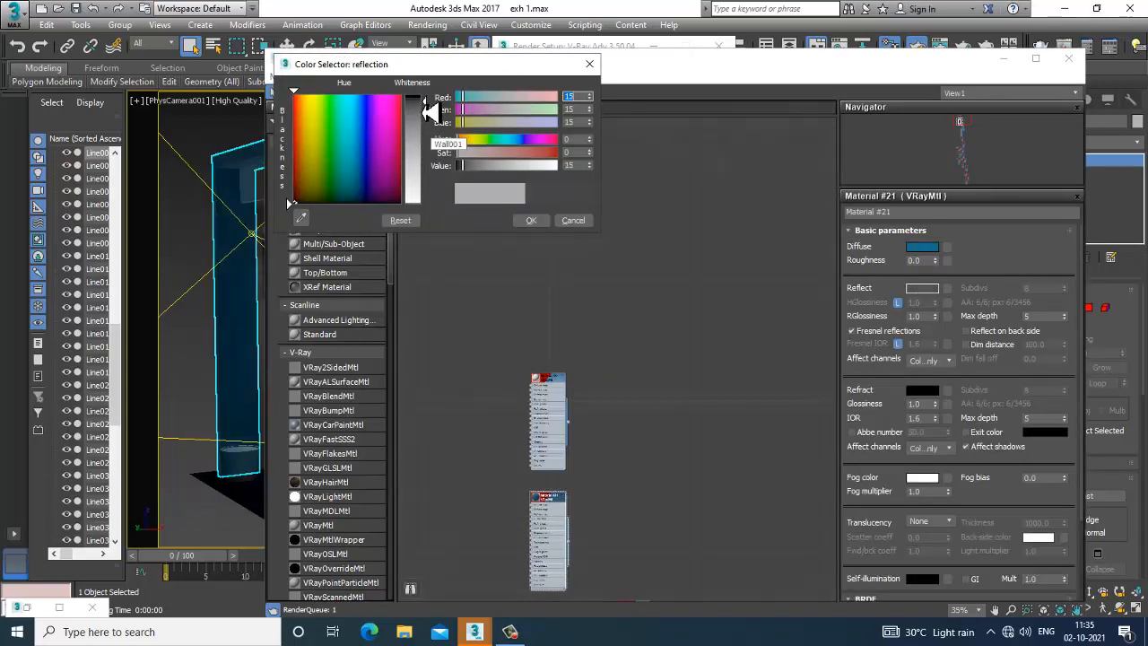
{"action": "left_click", "coordinate": [531, 220]}
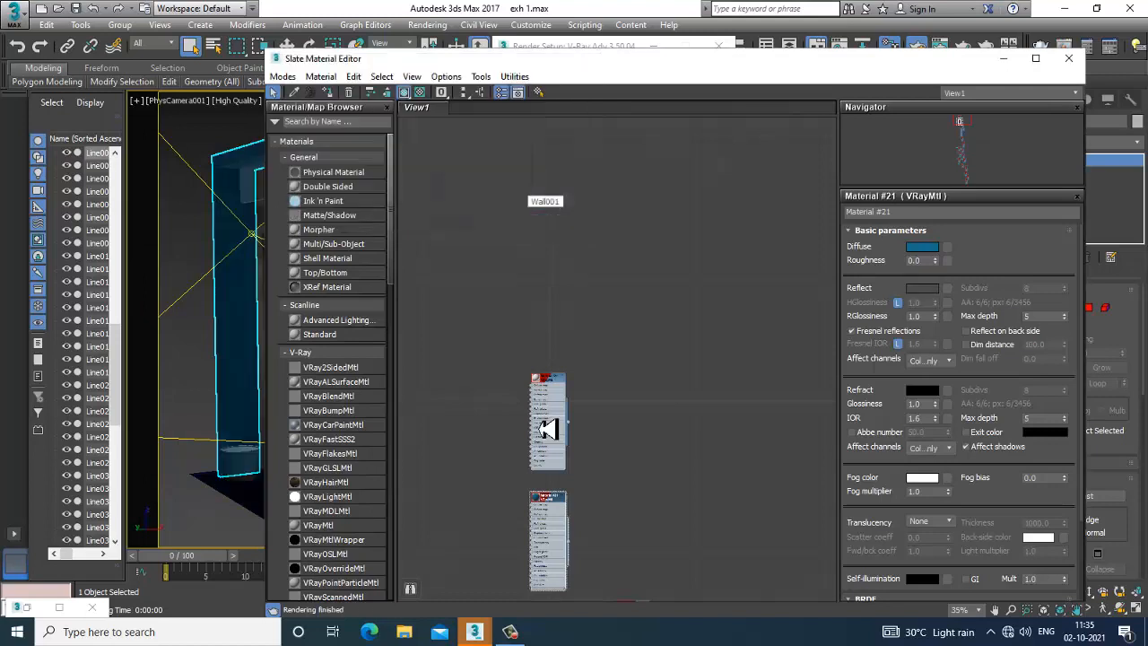
Darken the reflection colour of the white VRayMtl, Material #20, to a value of 12 and minimise the material editor
{"action": "double_click", "coordinate": [552, 387]}
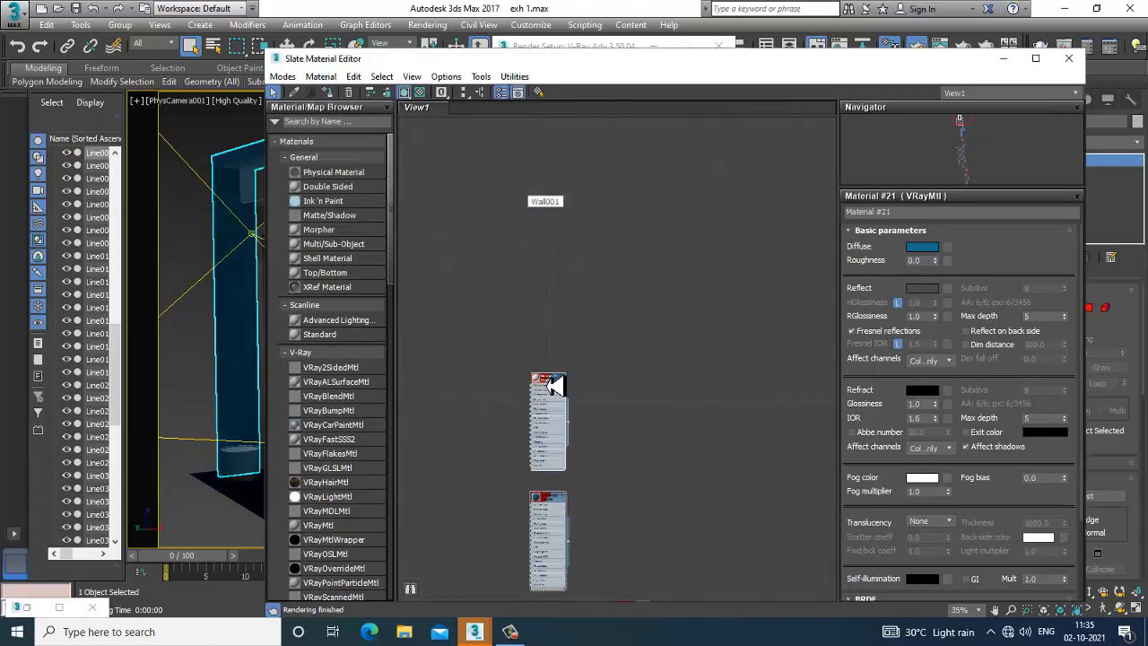
{"action": "left_click", "coordinate": [922, 289]}
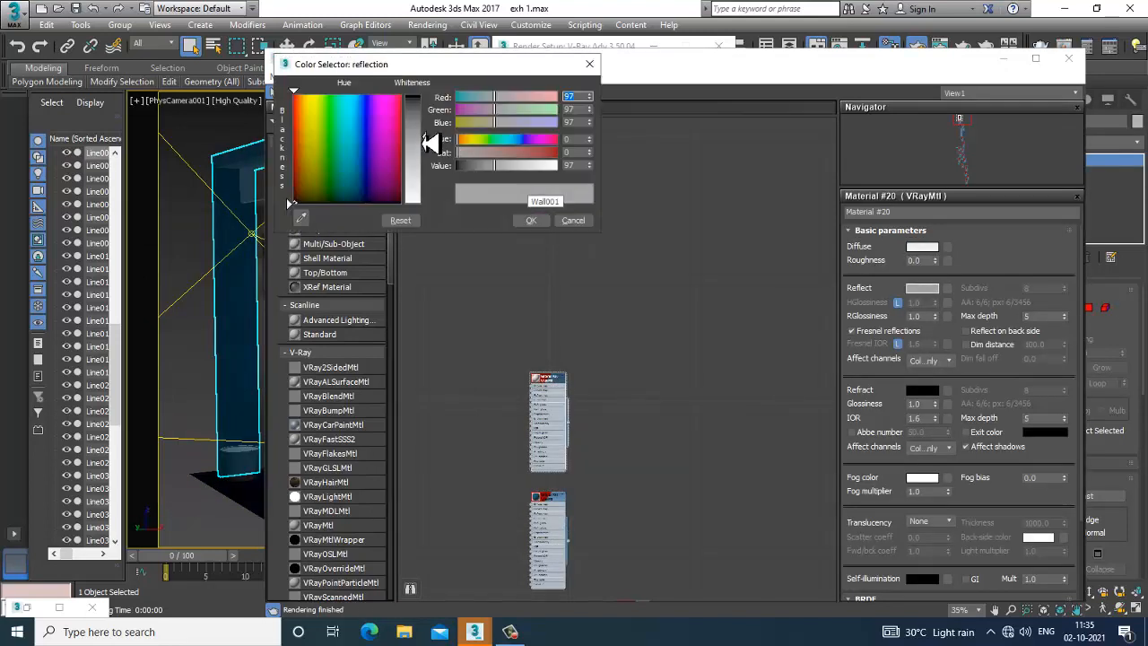
{"action": "left_click_drag", "start_coordinate": [430, 143], "coordinate": [430, 97]}
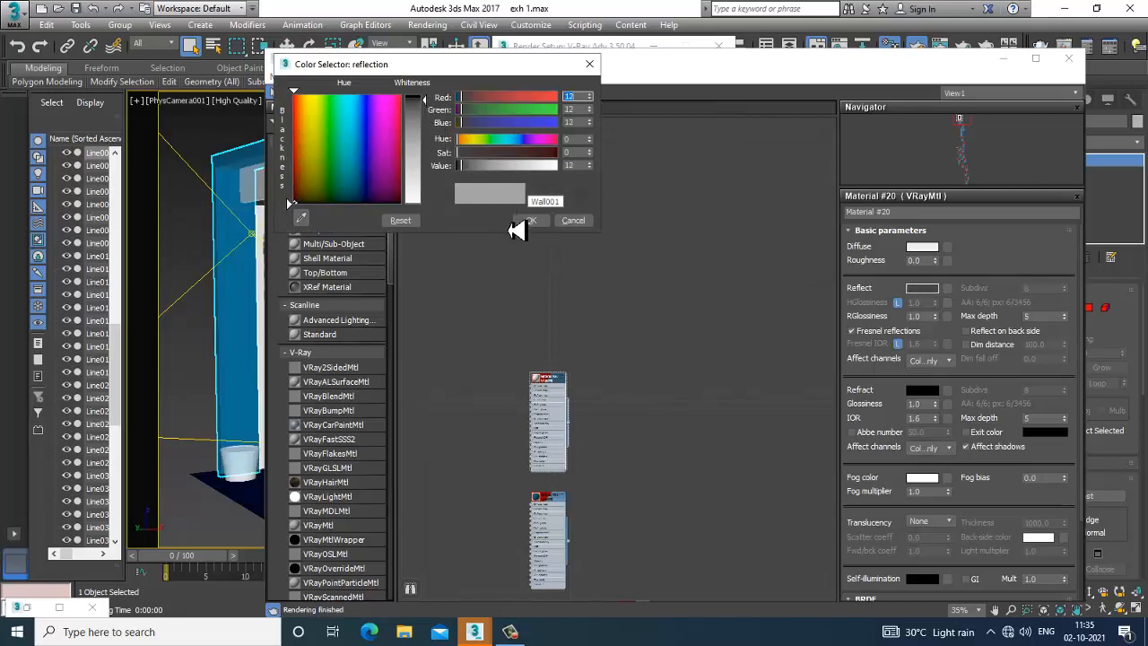
{"action": "left_click", "coordinate": [530, 221]}
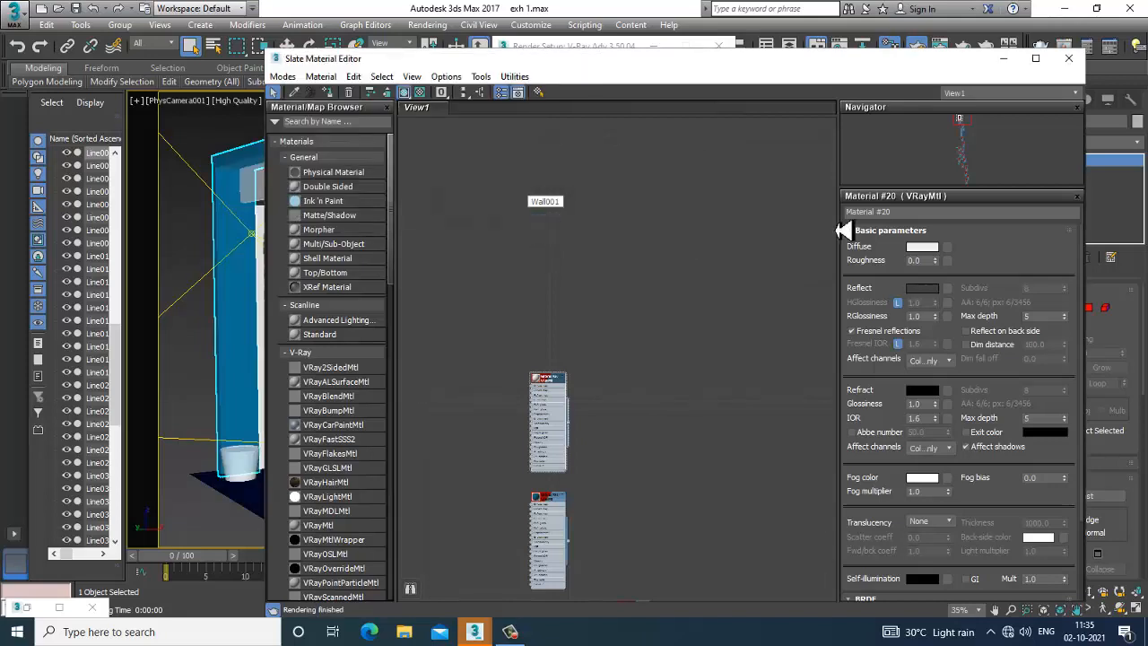
{"action": "left_click", "coordinate": [1005, 59]}
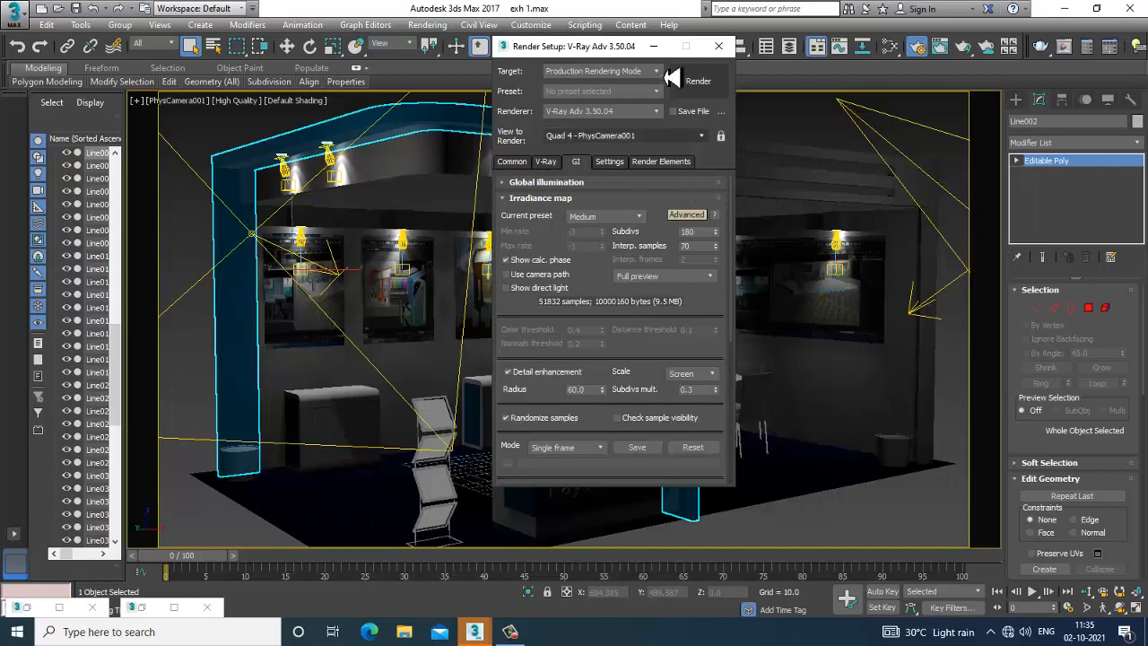
Minimise Render Setup, inspect the reflection colour of the white Material #80, and look over the neighbouring material nodes
{"action": "left_click", "coordinate": [654, 47]}
{"action": "key", "text": "m"}
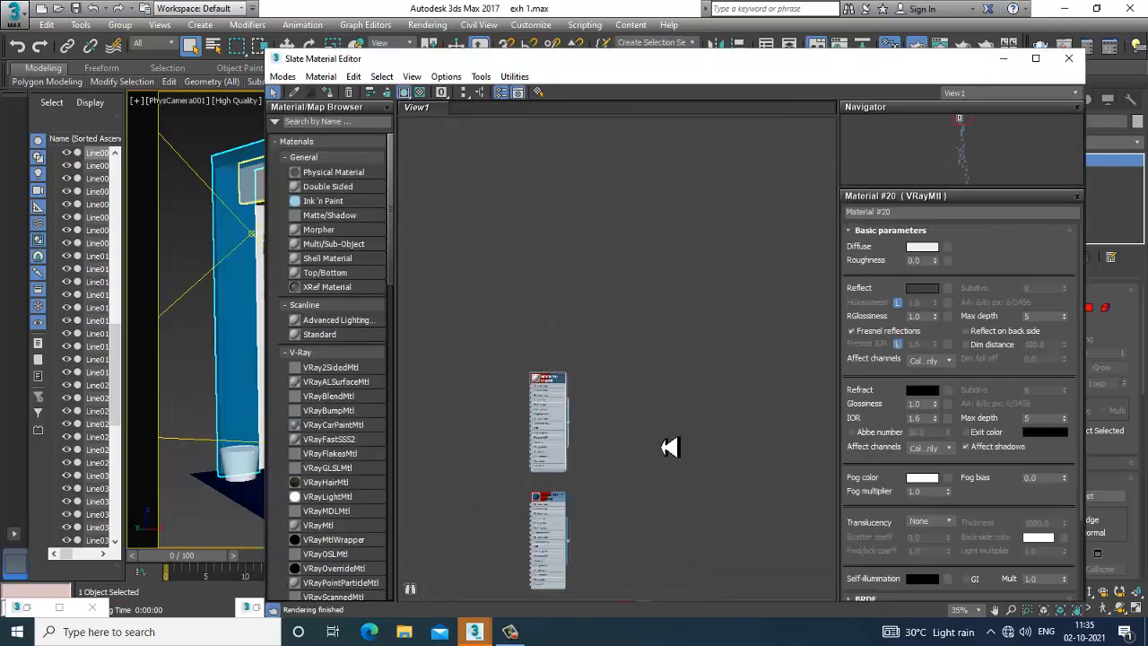
{"action": "scroll", "coordinate": [627, 462], "scroll_direction": "up", "scroll_amount": 6}
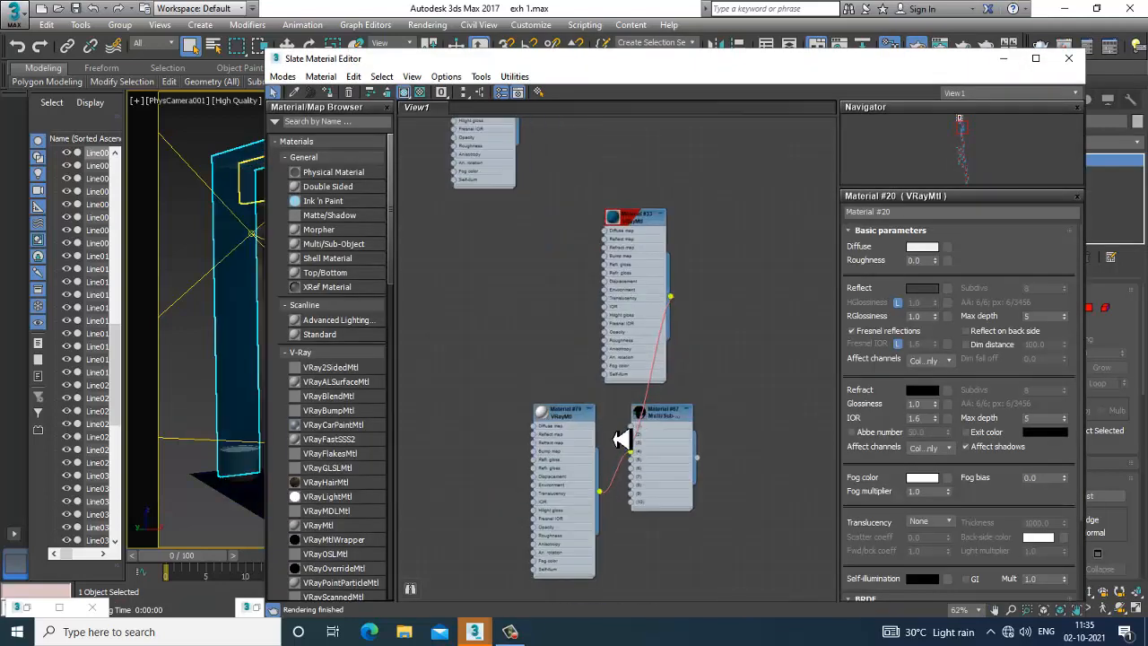
{"action": "middle_click_drag", "start_coordinate": [662, 384], "coordinate": [667, 134]}
{"action": "double_click", "coordinate": [578, 388]}
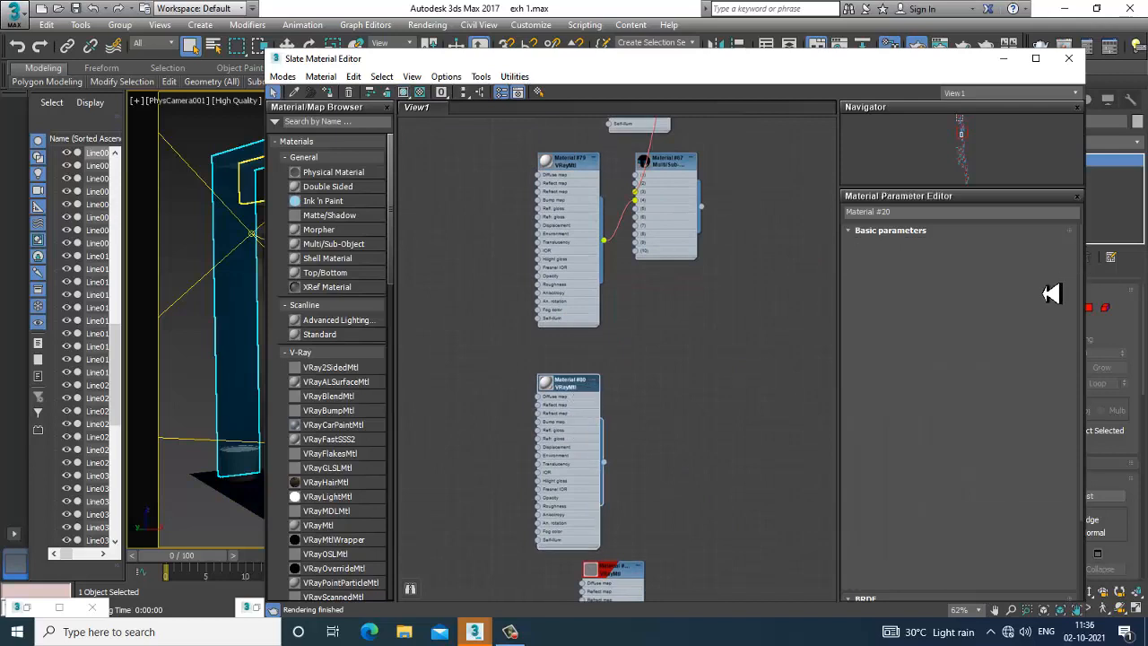
{"action": "left_click", "coordinate": [919, 288]}
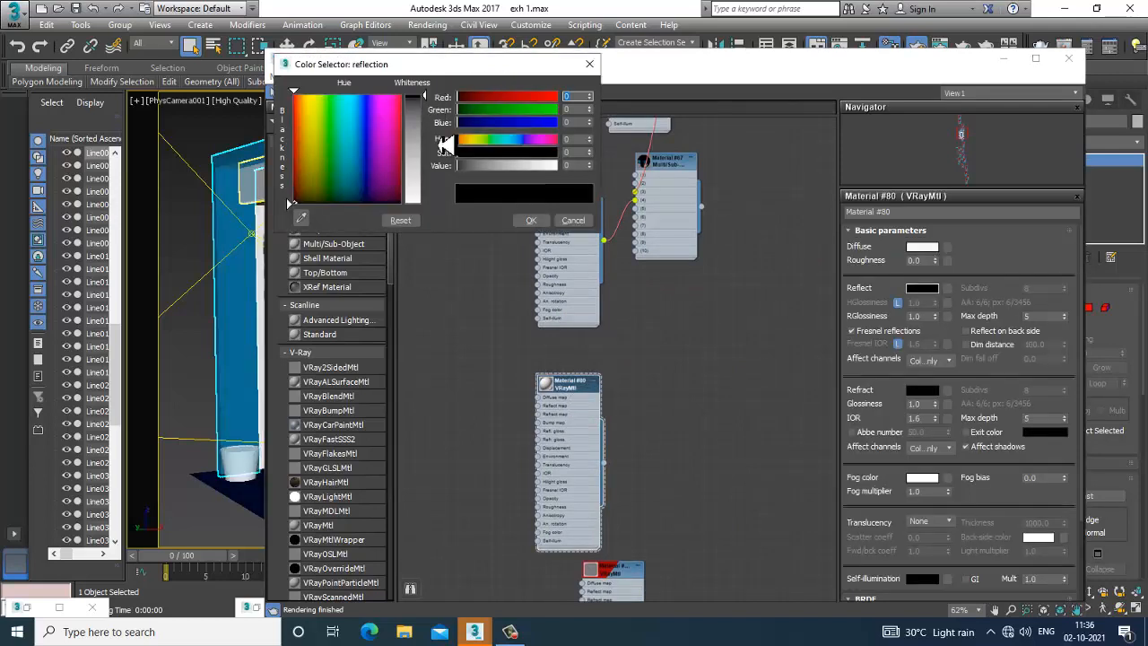
{"action": "left_click", "coordinate": [534, 221]}
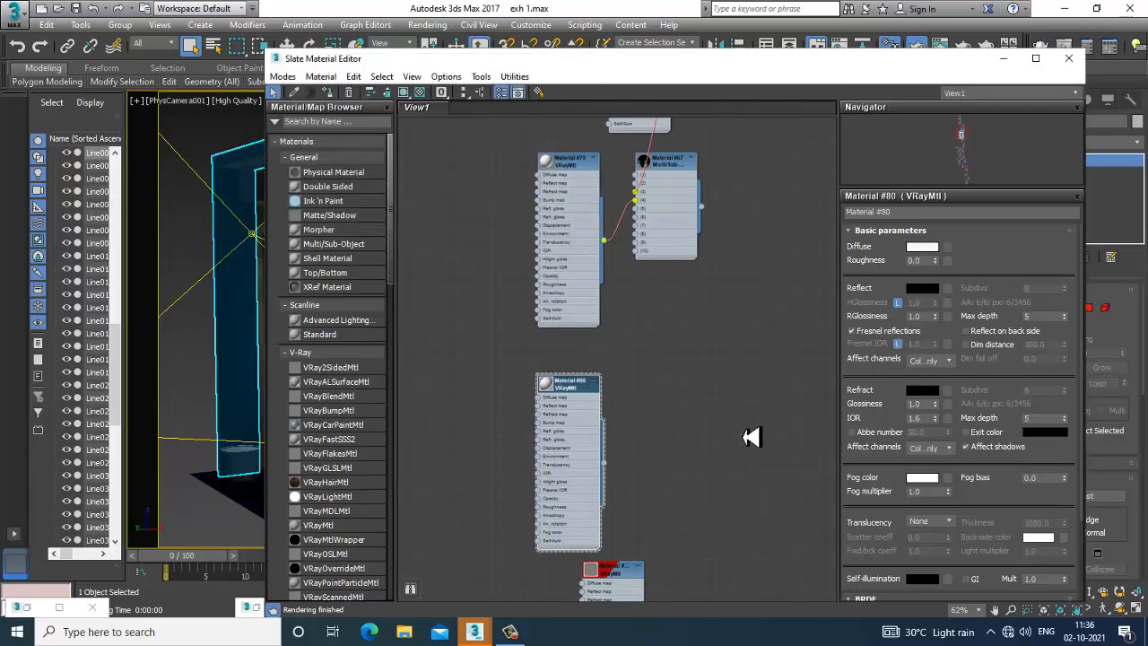
{"action": "middle_click_drag", "start_coordinate": [751, 436], "coordinate": [724, 218]}
{"action": "middle_click_drag", "start_coordinate": [723, 400], "coordinate": [725, 225]}
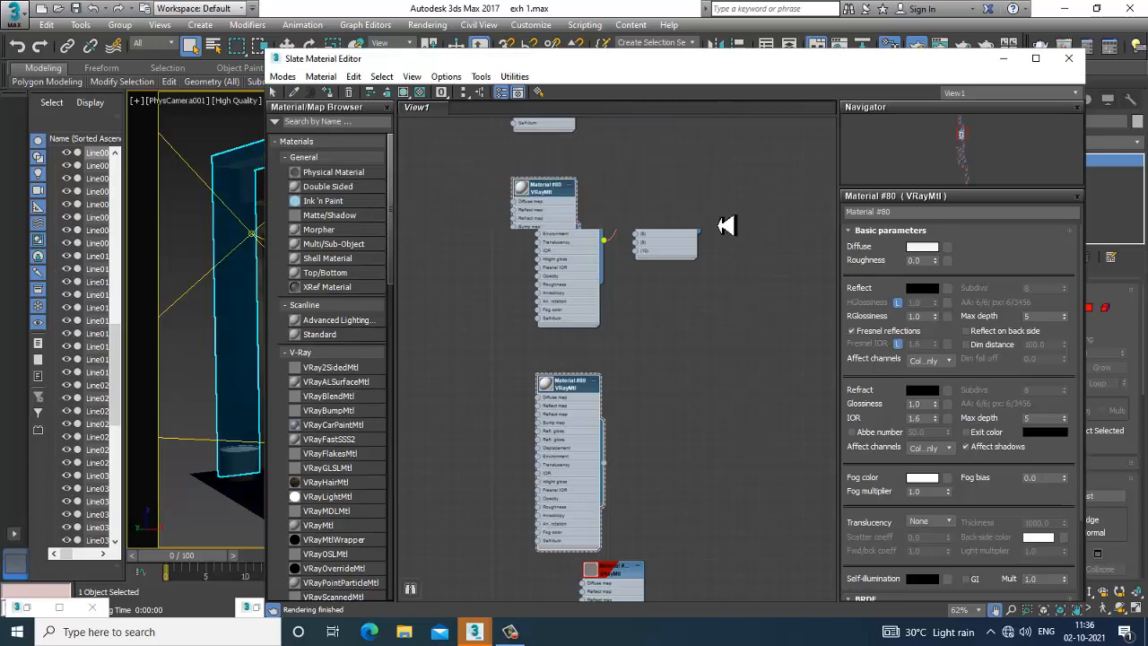
{"action": "middle_click_drag", "start_coordinate": [723, 403], "coordinate": [689, 242]}
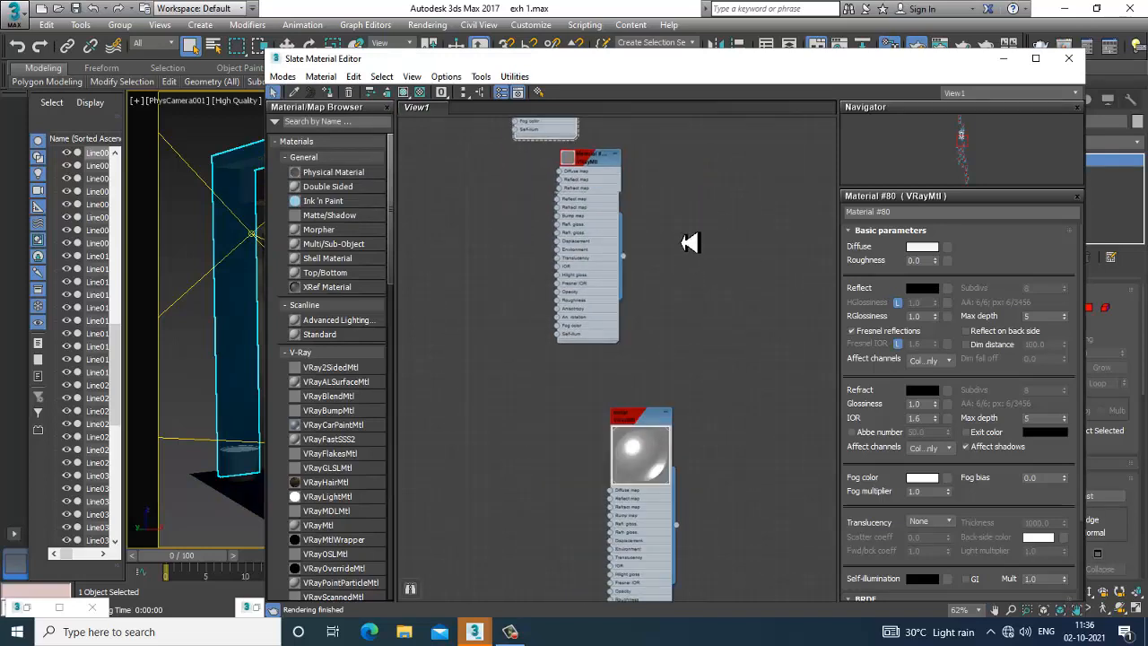
Minimise the material editor and start a new render of the camera view with the reduced reflections
{"action": "left_click", "coordinate": [1005, 61]}
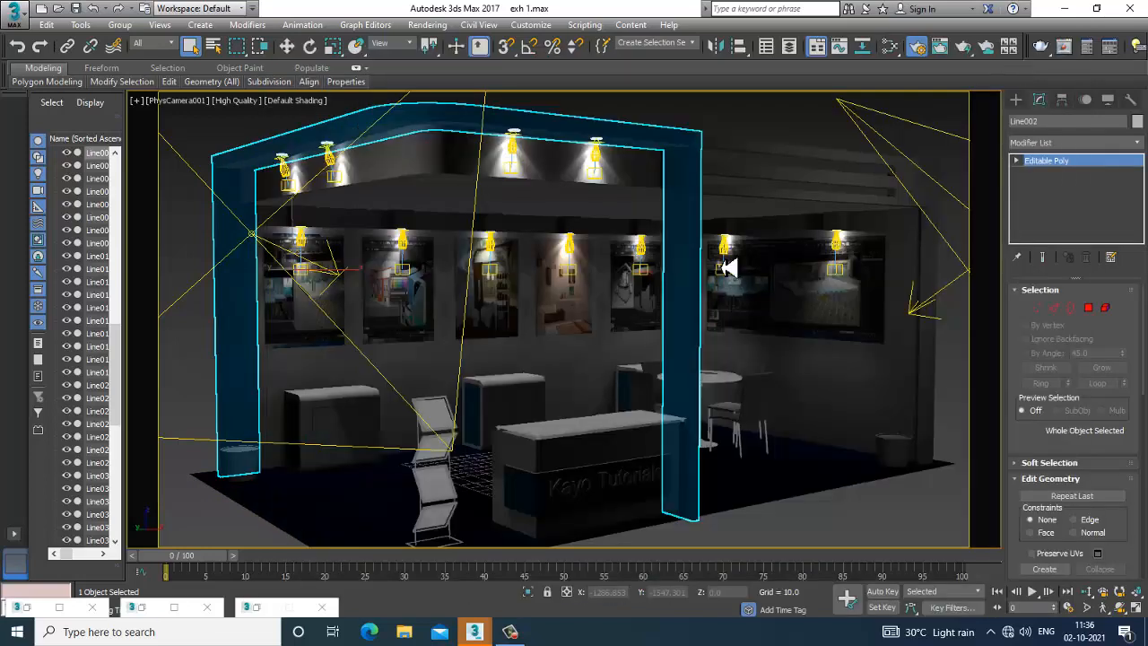
{"action": "left_click", "coordinate": [428, 24]}
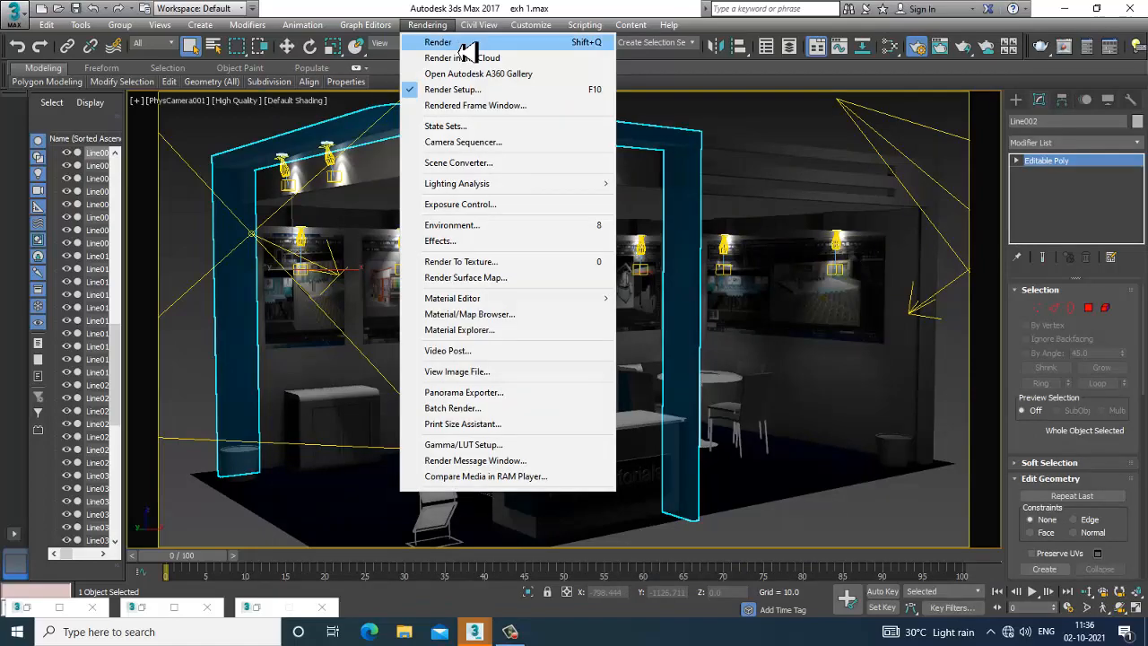
{"action": "left_click", "coordinate": [462, 40]}
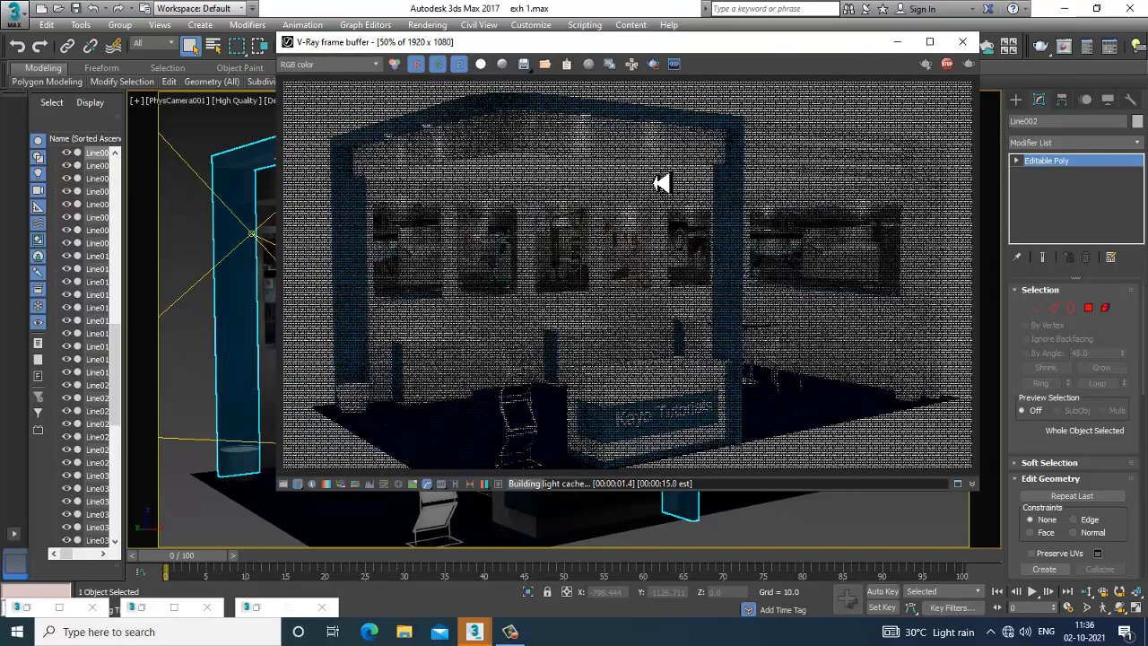